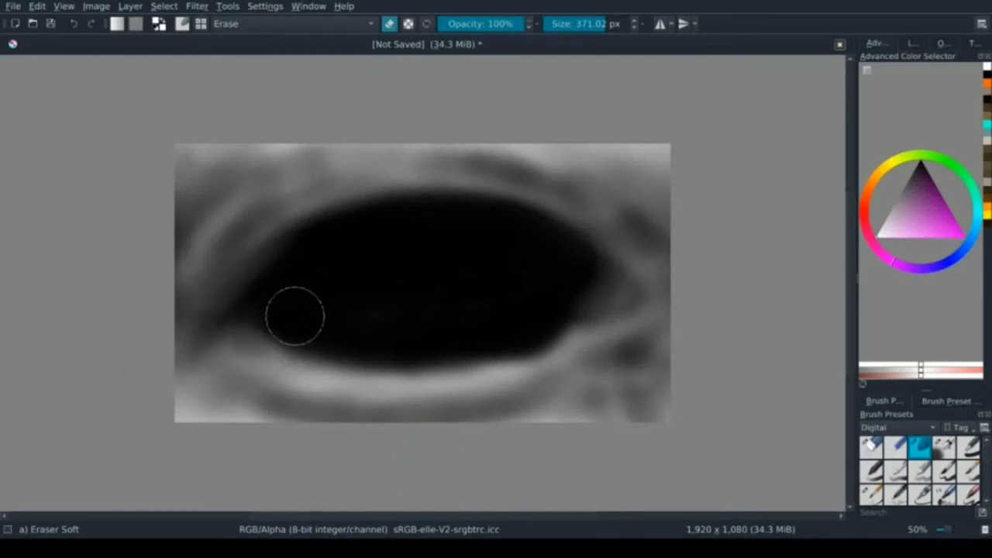
# Smear the eye's top edge with an enlarged Blender Smear, then airbrush darker shading under the lower lid
pyautogui.press('/')
pyautogui.press(']')
pyautogui.moveTo(617, 95)
pyautogui.mouseDown()
pyautogui.moveTo(233, 163)
pyautogui.moveTo(402, 183)
pyautogui.moveTo(271, 282)
pyautogui.moveTo(460, 191)
pyautogui.moveTo(255, 195)
pyautogui.moveTo(462, 164)
pyautogui.moveTo(412, 160)
pyautogui.moveTo(178, 206)
pyautogui.moveTo(325, 224)
pyautogui.moveTo(538, 150)
pyautogui.moveTo(336, 126)
pyautogui.moveTo(416, 168)
pyautogui.moveTo(531, 339)
pyautogui.moveTo(636, 341)
pyautogui.moveTo(473, 343)
pyautogui.moveTo(286, 326)
pyautogui.moveTo(235, 350)
pyautogui.moveTo(405, 422)
pyautogui.moveTo(394, 416)
pyautogui.moveTo(602, 383)
pyautogui.mouseUp()
pyautogui.press('/')
pyautogui.moveTo(628, 349)
pyautogui.mouseDown()
pyautogui.moveTo(641, 380)
pyautogui.moveTo(672, 333)
pyautogui.moveTo(337, 354)
pyautogui.moveTo(597, 374)
pyautogui.moveTo(250, 365)
pyautogui.moveTo(603, 224)
pyautogui.moveTo(257, 168)
pyautogui.moveTo(330, 159)
pyautogui.moveTo(206, 288)
pyautogui.moveTo(459, 133)
pyautogui.mouseUp()
# Lighten the upper-left skin with Eraser Soft and blend the eye's left side, corners and rims
pyautogui.press('e')
pyautogui.moveTo(310, 155)
pyautogui.mouseDown()
pyautogui.moveTo(177, 211)
pyautogui.moveTo(177, 200)
pyautogui.moveTo(344, 166)
pyautogui.moveTo(210, 204)
pyautogui.moveTo(417, 169)
pyautogui.moveTo(488, 199)
pyautogui.moveTo(643, 230)
pyautogui.moveTo(642, 194)
pyautogui.moveTo(655, 208)
pyautogui.mouseUp()
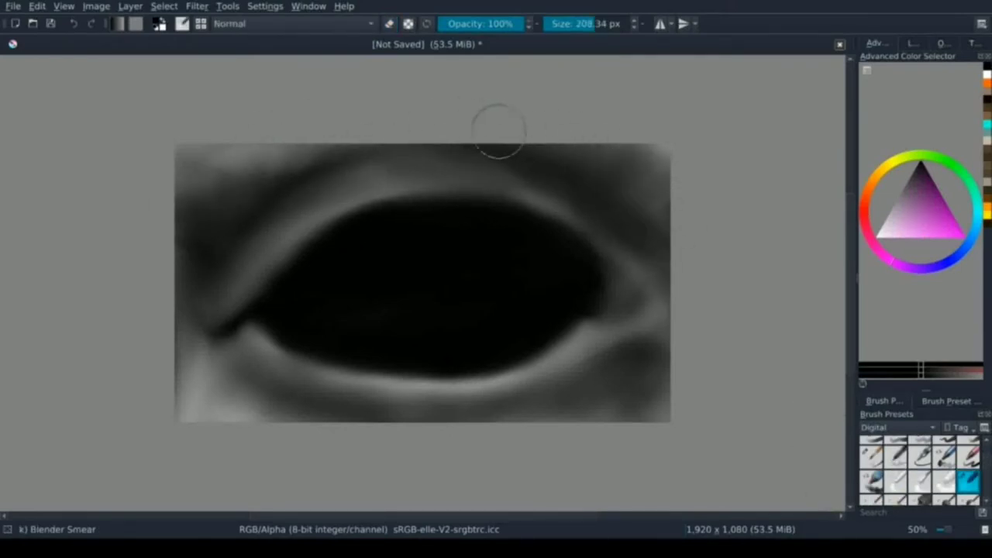
pyautogui.moveTo(251, 176)
pyautogui.mouseDown()
pyautogui.moveTo(193, 313)
pyautogui.moveTo(215, 348)
pyautogui.moveTo(193, 401)
pyautogui.moveTo(310, 401)
pyautogui.mouseUp()
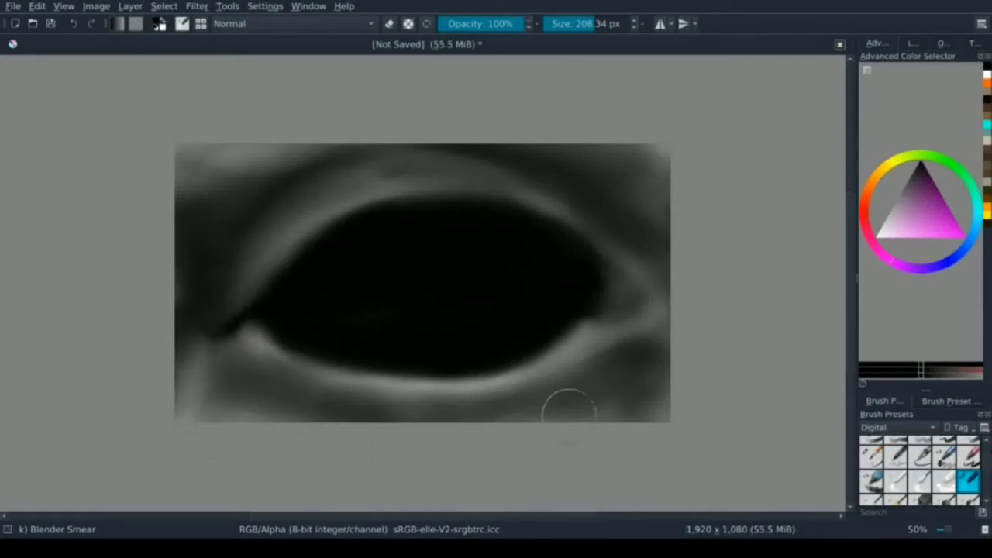
pyautogui.moveTo(638, 282)
pyautogui.mouseDown()
pyautogui.moveTo(614, 348)
pyautogui.moveTo(541, 380)
pyautogui.moveTo(622, 354)
pyautogui.moveTo(504, 414)
pyautogui.mouseUp()
pyautogui.moveTo(341, 225)
pyautogui.mouseDown()
pyautogui.moveTo(373, 195)
pyautogui.moveTo(376, 171)
pyautogui.mouseUp()
pyautogui.moveTo(310, 341); pyautogui.dragTo(264, 393)
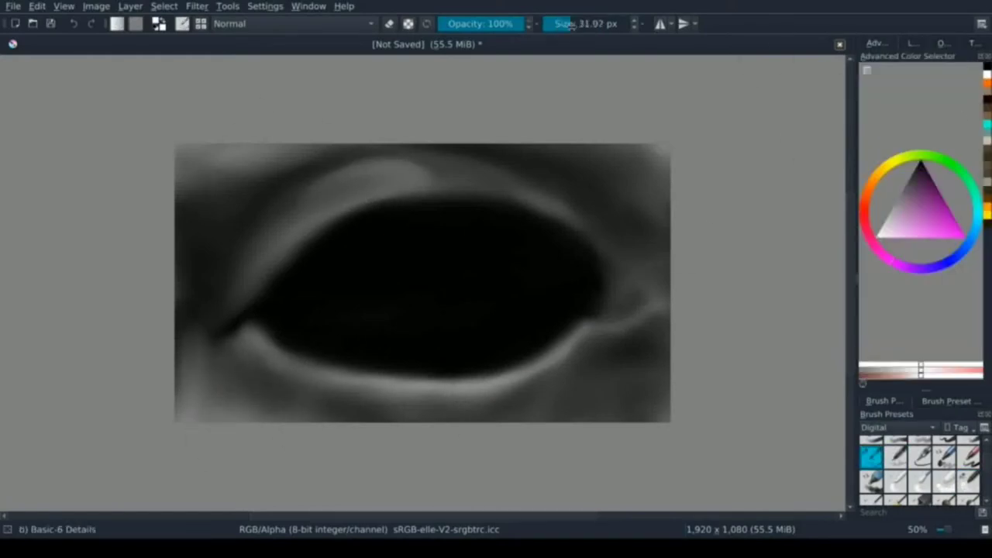
# Paint light Basic-6 Details highlights along both lids and scribble light texture into the corners
pyautogui.moveTo(219, 329)
pyautogui.mouseDown()
pyautogui.moveTo(415, 188)
pyautogui.moveTo(609, 254)
pyautogui.mouseUp()
pyautogui.moveTo(249, 329)
pyautogui.mouseDown()
pyautogui.moveTo(491, 387)
pyautogui.moveTo(586, 318)
pyautogui.mouseUp()
pyautogui.moveTo(419, 173)
pyautogui.mouseDown()
pyautogui.moveTo(298, 232)
pyautogui.moveTo(287, 225)
pyautogui.mouseUp()
pyautogui.moveTo(527, 380); pyautogui.dragTo(458, 419)
pyautogui.moveTo(311, 399); pyautogui.dragTo(403, 411)
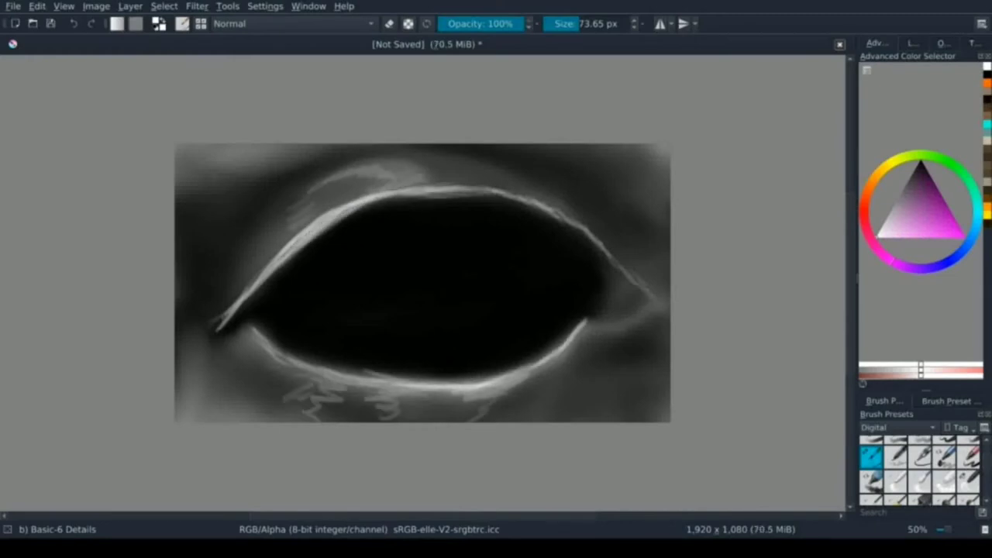
pyautogui.moveTo(419, 171); pyautogui.dragTo(253, 262)
pyautogui.moveTo(583, 332); pyautogui.dragTo(640, 319)
pyautogui.moveTo(189, 172); pyautogui.dragTo(256, 201)
pyautogui.moveTo(590, 155); pyautogui.dragTo(659, 179)
pyautogui.moveTo(566, 411); pyautogui.dragTo(620, 388)
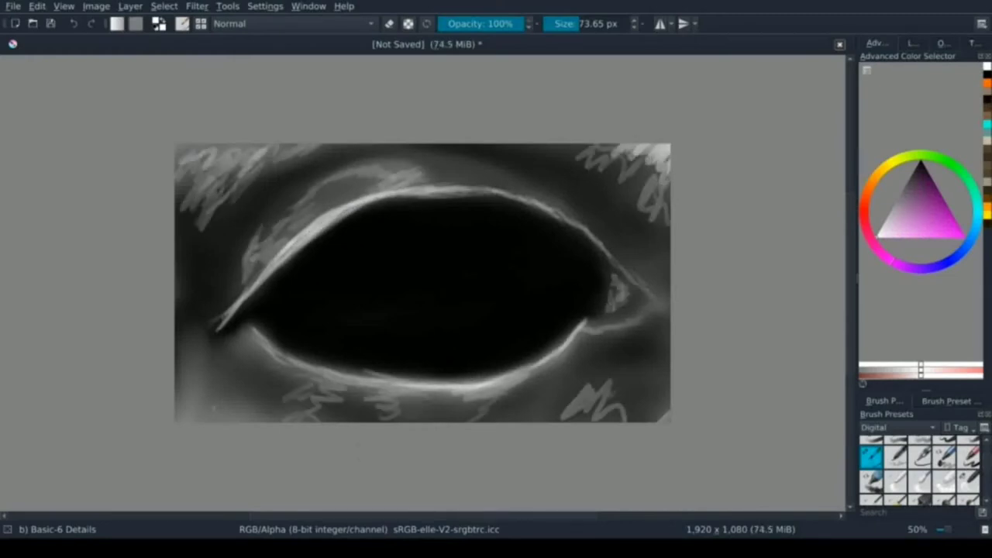
pyautogui.moveTo(194, 404); pyautogui.dragTo(264, 380)
# Smear the scribbles and right-corner highlight into the skin, then airbrush the canvas edges lighter
pyautogui.press('/')
pyautogui.moveTo(644, 163)
pyautogui.mouseDown()
pyautogui.moveTo(597, 155)
pyautogui.moveTo(565, 344)
pyautogui.moveTo(299, 395)
pyautogui.moveTo(299, 416)
pyautogui.moveTo(200, 314)
pyautogui.moveTo(276, 172)
pyautogui.moveTo(222, 163)
pyautogui.moveTo(276, 144)
pyautogui.mouseUp()
pyautogui.moveTo(660, 277); pyautogui.dragTo(624, 264)
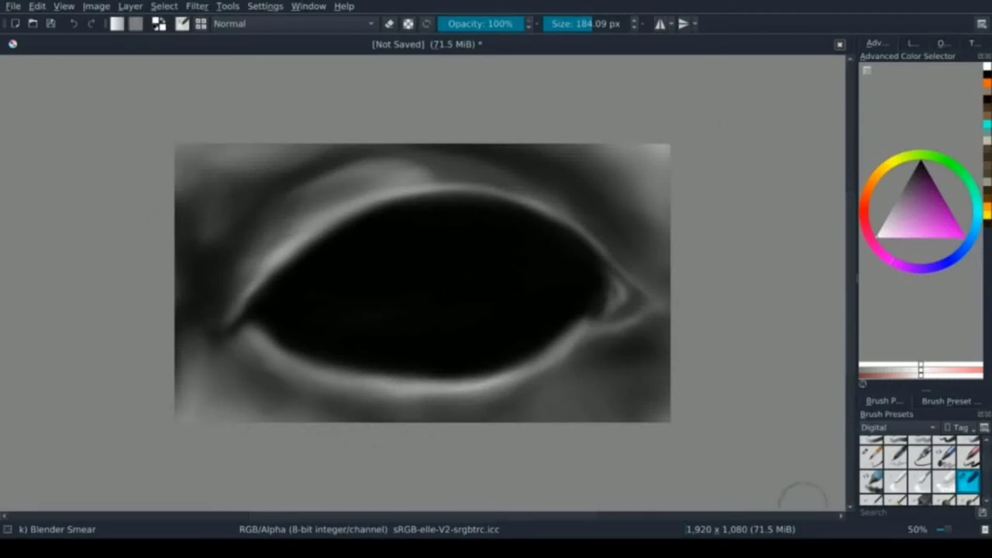
pyautogui.click(943, 446)
pyautogui.moveTo(369, 373)
pyautogui.mouseDown()
pyautogui.moveTo(166, 406)
pyautogui.moveTo(295, 166)
pyautogui.moveTo(547, 128)
pyautogui.moveTo(363, 131)
pyautogui.moveTo(288, 437)
pyautogui.moveTo(394, 150)
pyautogui.moveTo(580, 245)
pyautogui.mouseUp()
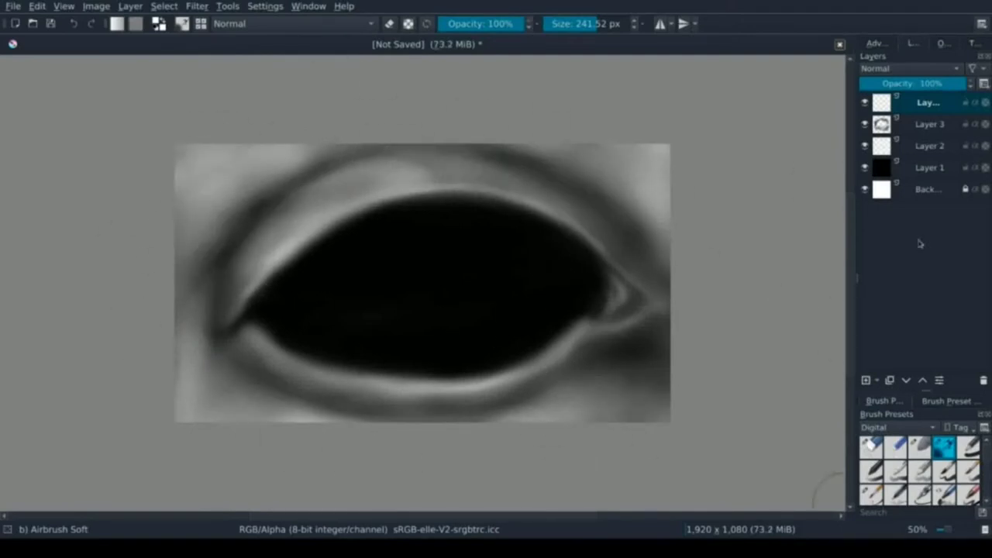
# Draw black eyelashes along the upper lid with Basic-6 Details, undoing a stray light stroke
pyautogui.click(870, 493)
pyautogui.moveTo(570, 210); pyautogui.dragTo(595, 180)
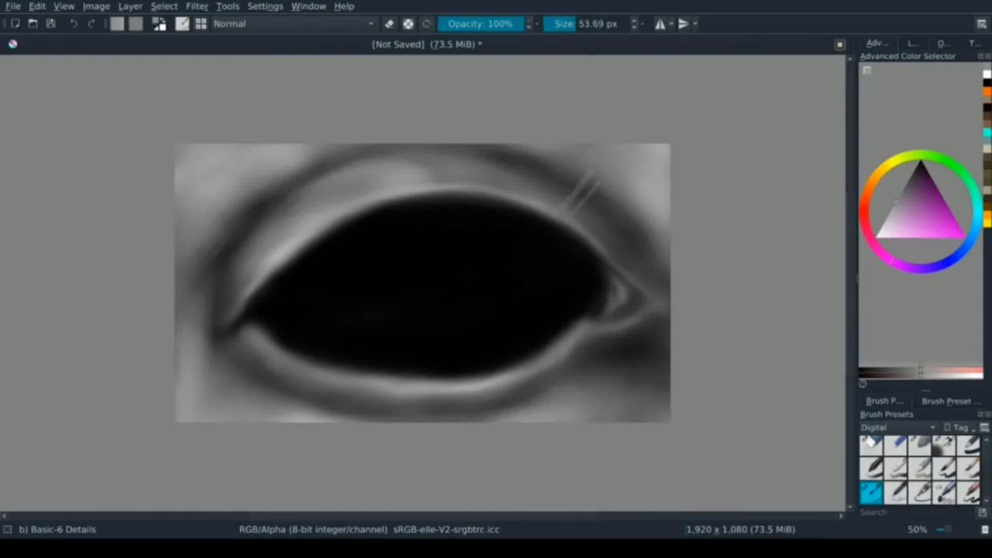
pyautogui.hotkey('ctrl', 'z')
pyautogui.press('d')
pyautogui.moveTo(392, 198); pyautogui.dragTo(380, 165)
pyautogui.moveTo(621, 232); pyautogui.dragTo(635, 203)
pyautogui.moveTo(423, 194); pyautogui.dragTo(415, 149)
pyautogui.moveTo(496, 200); pyautogui.dragTo(489, 167)
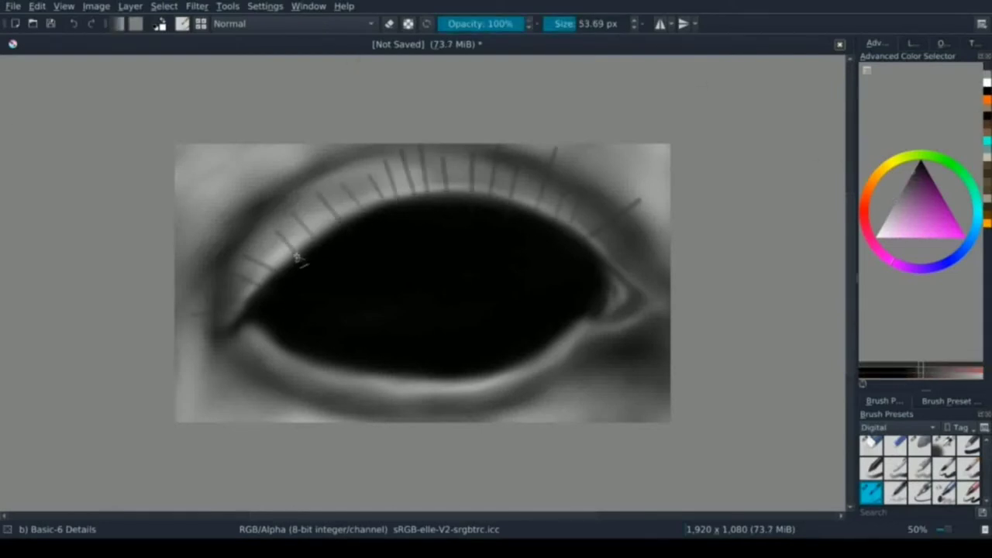
# Soften the upper lashes with the eraser and begin smearing the left lashes
pyautogui.press('e')
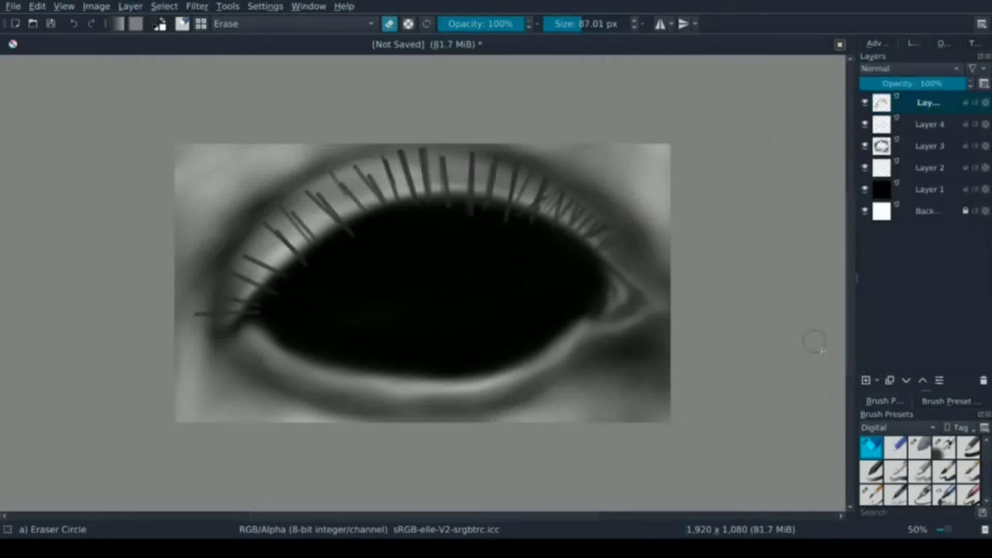
pyautogui.moveTo(603, 210); pyautogui.dragTo(527, 188)
pyautogui.moveTo(455, 140)
pyautogui.mouseDown()
pyautogui.moveTo(266, 243)
pyautogui.moveTo(244, 276)
pyautogui.moveTo(193, 314)
pyautogui.mouseUp()
pyautogui.moveTo(315, 273); pyautogui.dragTo(317, 236)
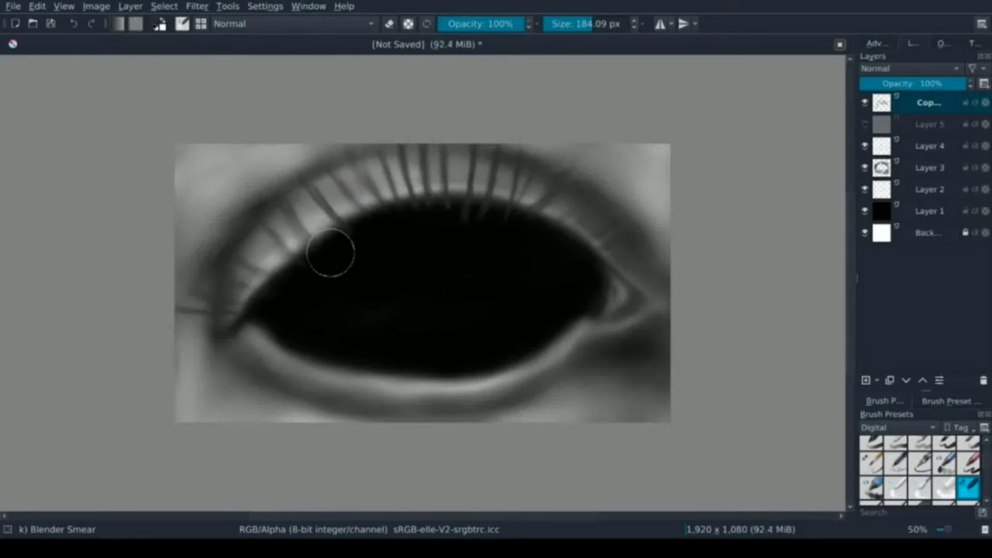
# Smear the upper middle lashes into soft streaks
pyautogui.moveTo(448, 163); pyautogui.dragTo(394, 222)
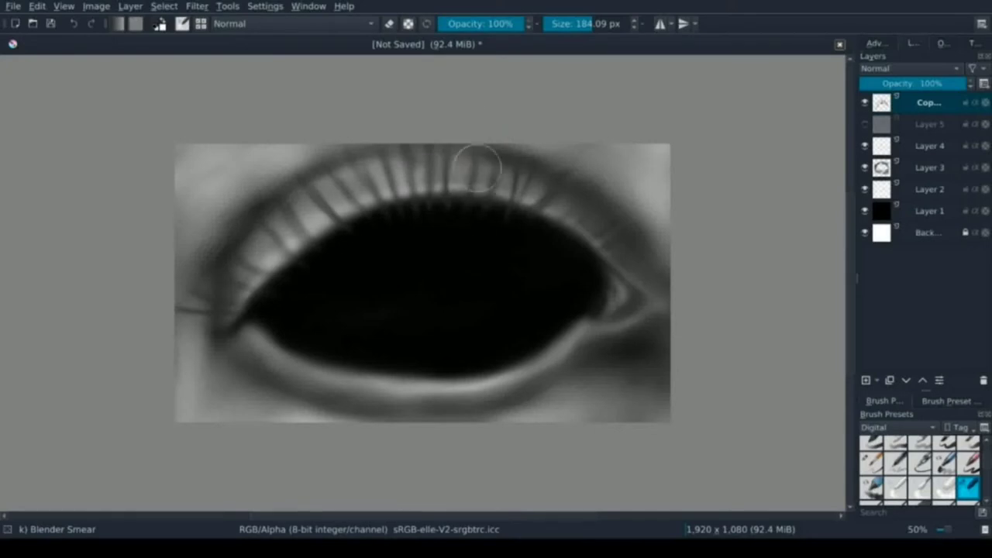
pyautogui.moveTo(473, 165)
pyautogui.mouseDown()
pyautogui.moveTo(391, 182)
pyautogui.moveTo(363, 203)
pyautogui.mouseUp()
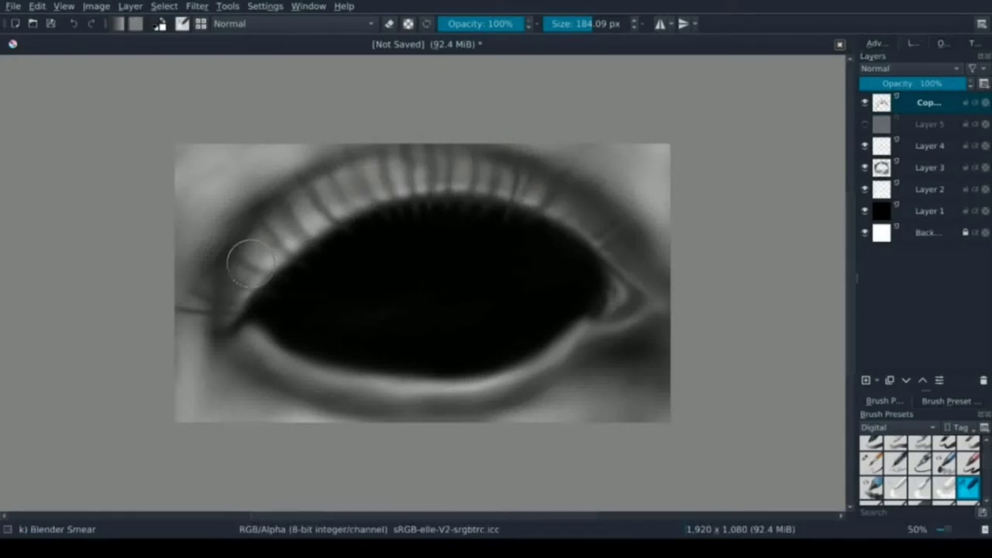
pyautogui.press('/')
# Insert a new empty layer, then another beneath the copied lashes layer
pyautogui.press('Insert')
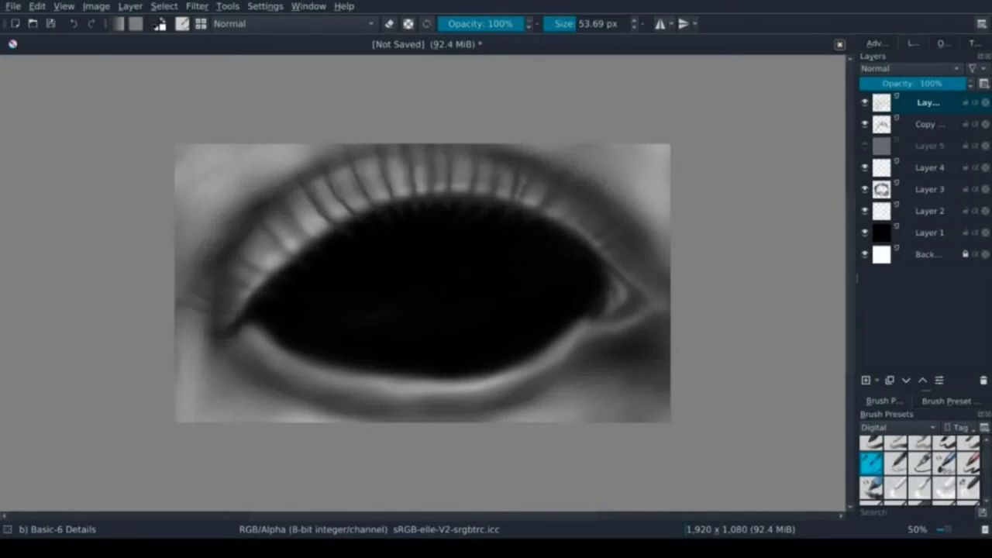
pyautogui.click(930, 167)
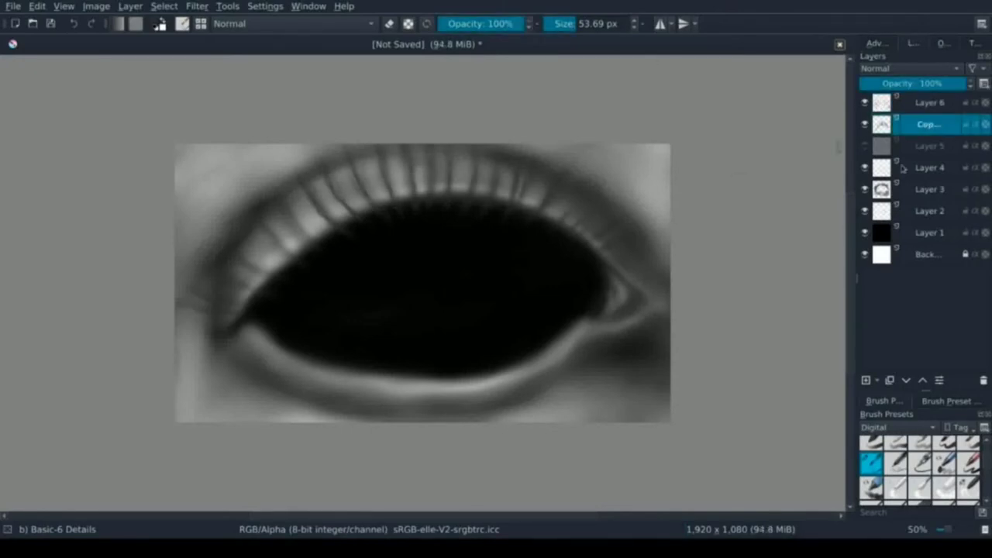
pyautogui.press('Insert')
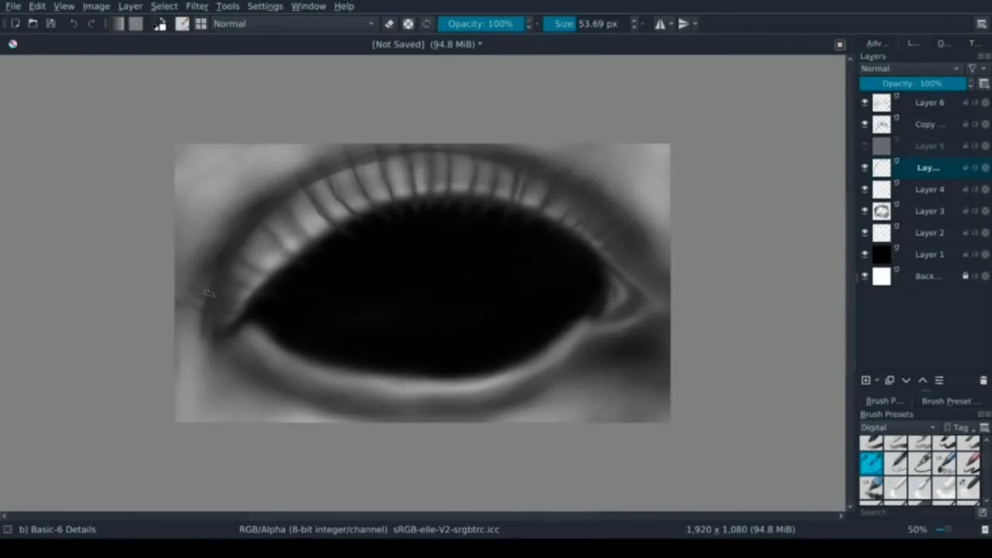
pyautogui.press('e')
pyautogui.press('e')
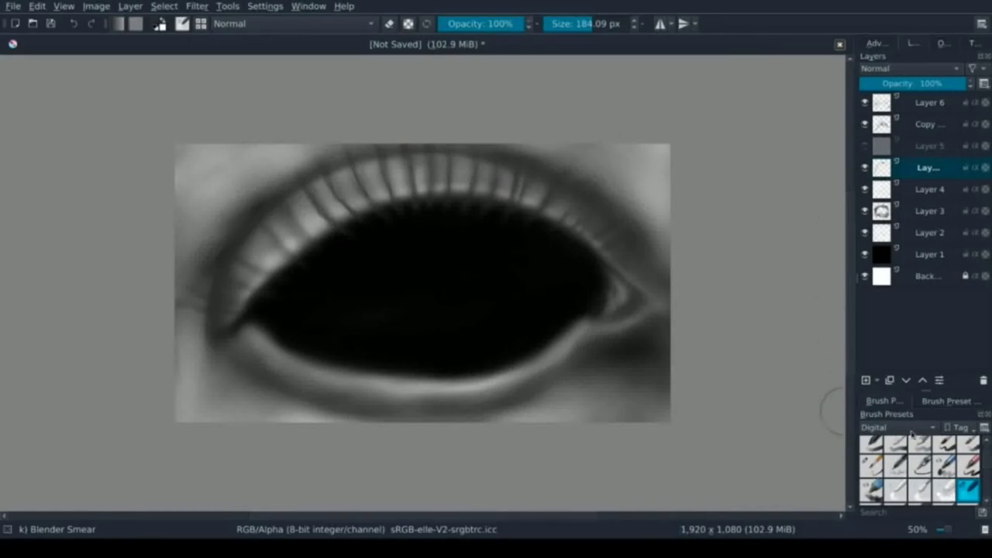
# On the top layer, smear the left lashes up and outward and blend the left corner into the opening
pyautogui.press('/')
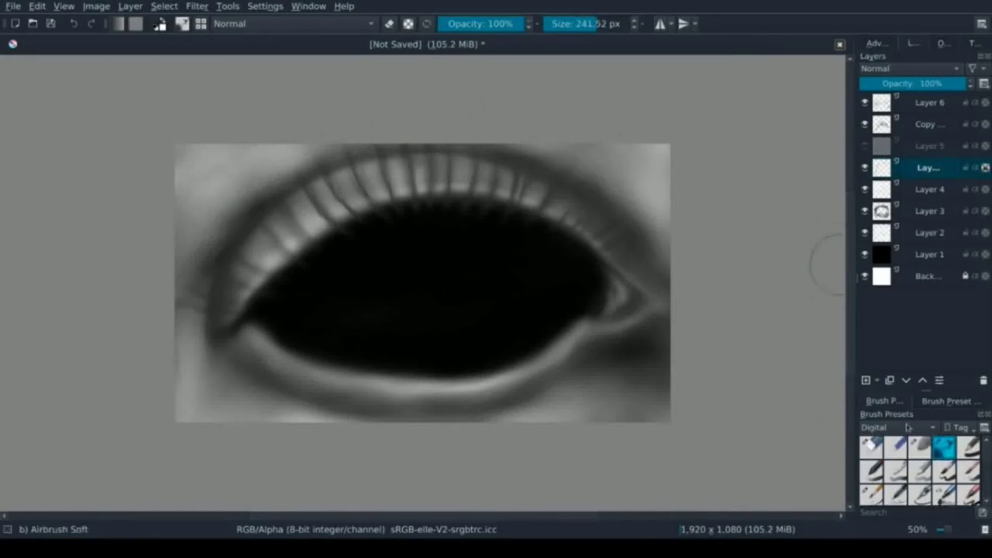
pyautogui.click(872, 493)
pyautogui.click(926, 102)
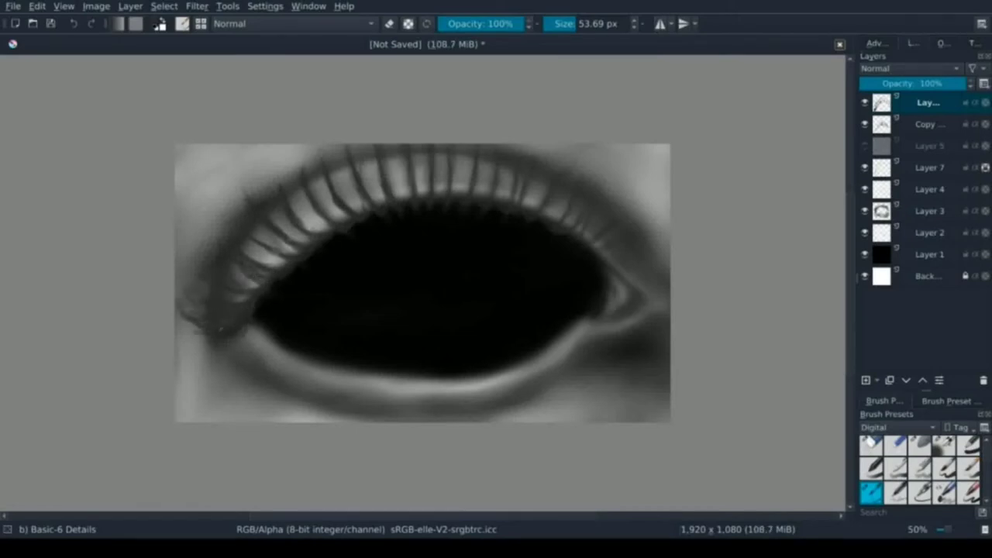
pyautogui.press('/')
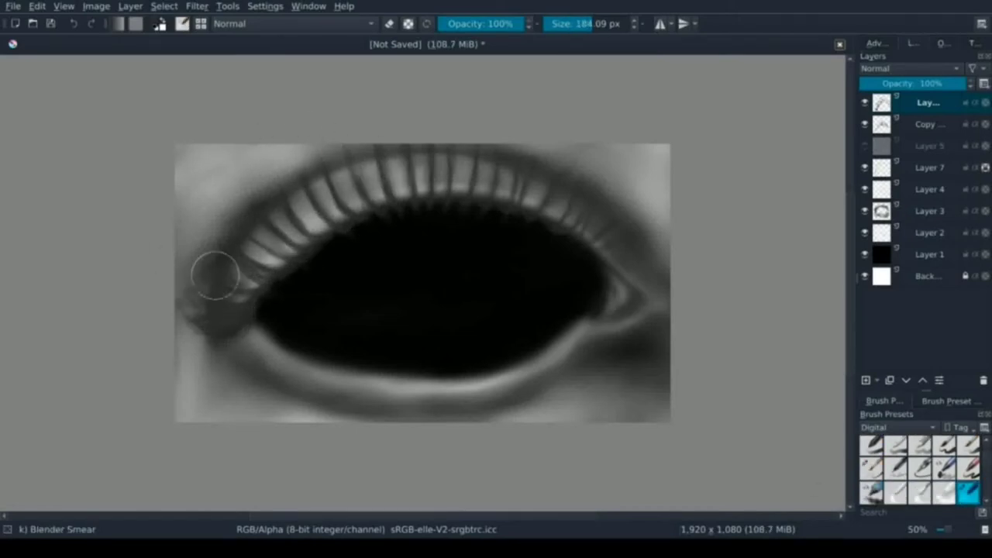
pyautogui.moveTo(216, 275); pyautogui.dragTo(296, 155)
pyautogui.moveTo(214, 204); pyautogui.dragTo(439, 180)
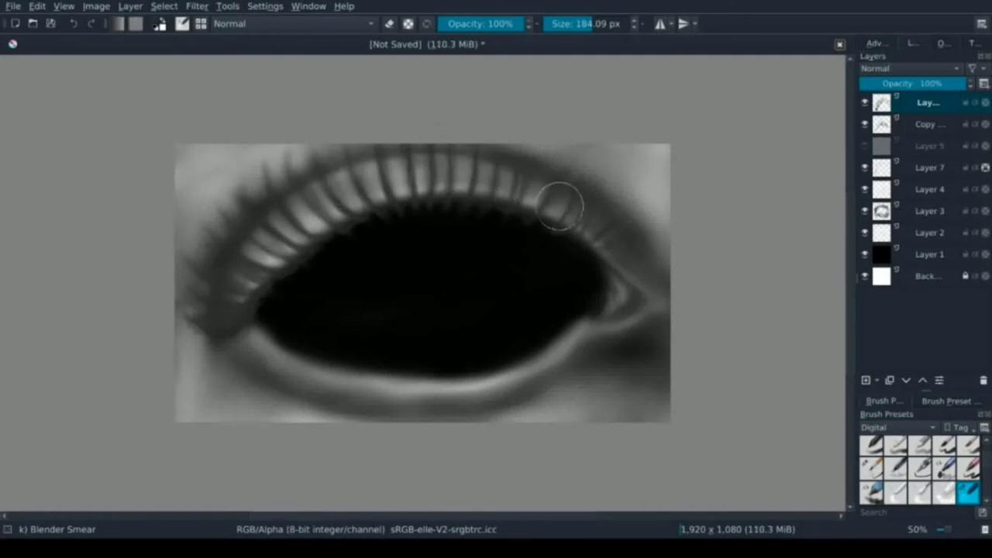
pyautogui.moveTo(363, 272); pyautogui.dragTo(258, 322)
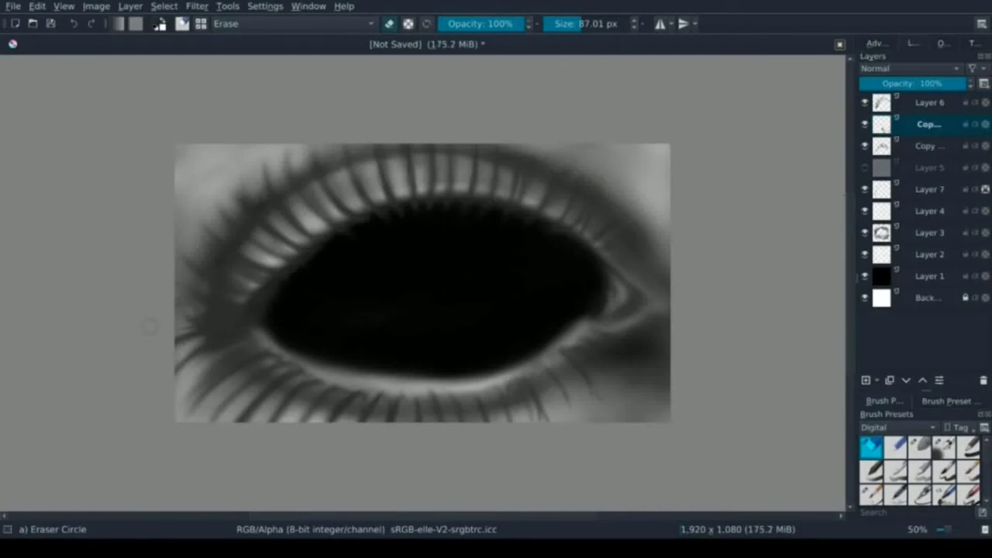
# Add a new empty layer above Layer 1 and select it for soft airbrushing
pyautogui.press('/')
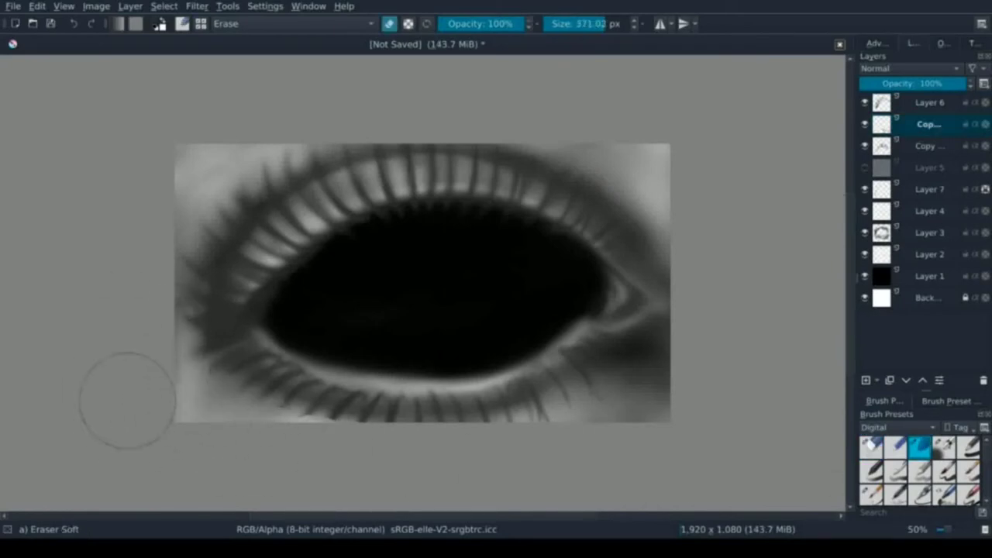
pyautogui.press('pageup')
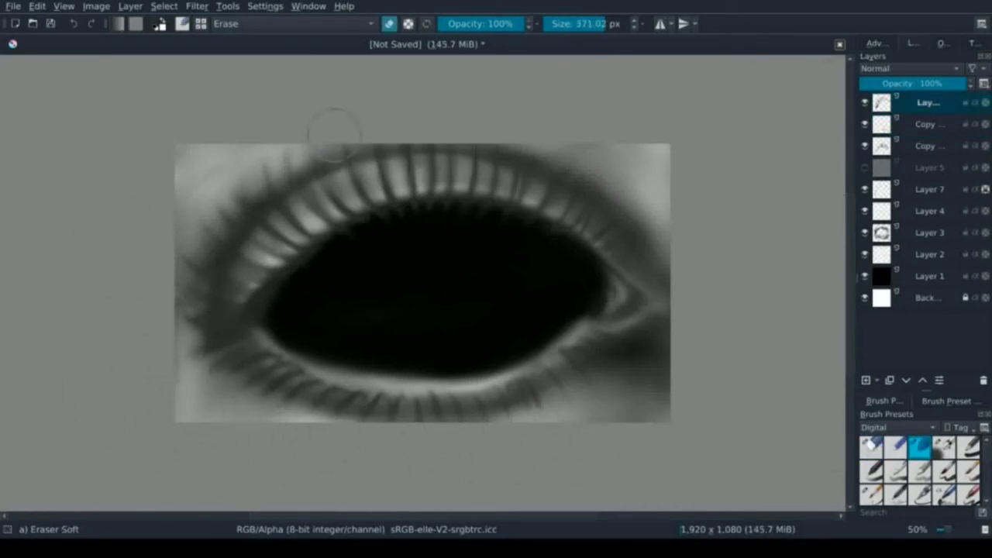
pyautogui.press('pagedown')
pyautogui.press('pagedown')
pyautogui.press('pagedown')
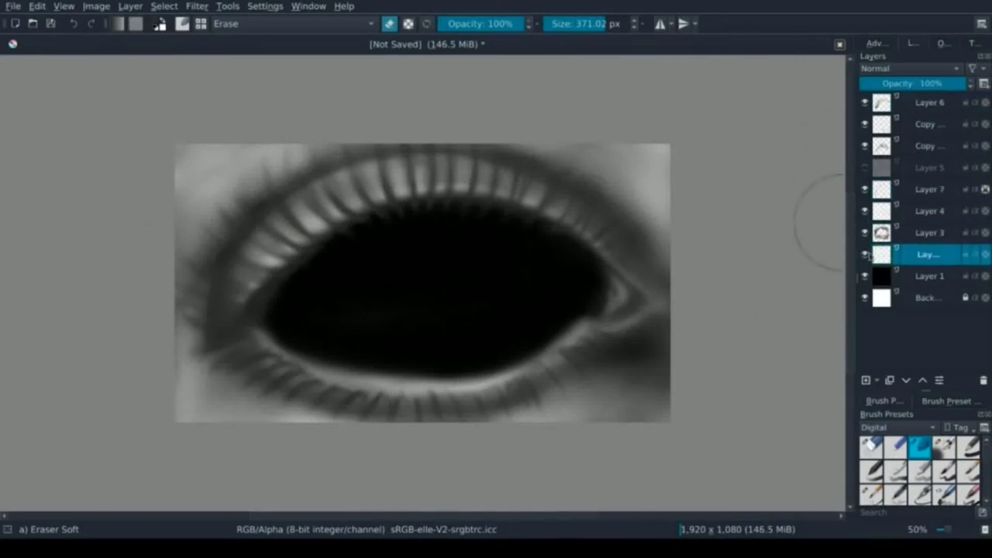
pyautogui.press('pagedown')
pyautogui.press('Insert')
pyautogui.click(945, 446)
pyautogui.click(875, 44)
# Airbrush a bright iris highlight, then erase and smear it into a ring around a dark pupil disc
pyautogui.moveTo(427, 250)
pyautogui.mouseDown()
pyautogui.moveTo(463, 345)
pyautogui.moveTo(460, 259)
pyautogui.moveTo(392, 238)
pyautogui.moveTo(410, 222)
pyautogui.moveTo(377, 282)
pyautogui.moveTo(483, 222)
pyautogui.moveTo(473, 349)
pyautogui.moveTo(377, 300)
pyautogui.moveTo(399, 310)
pyautogui.moveTo(349, 248)
pyautogui.moveTo(462, 326)
pyautogui.moveTo(525, 294)
pyautogui.moveTo(443, 244)
pyautogui.moveTo(343, 327)
pyautogui.moveTo(480, 169)
pyautogui.moveTo(421, 262)
pyautogui.moveTo(450, 271)
pyautogui.moveTo(387, 295)
pyautogui.mouseUp()
pyautogui.press('e')
pyautogui.press('/')
pyautogui.moveTo(427, 266)
pyautogui.mouseDown()
pyautogui.moveTo(427, 321)
pyautogui.moveTo(436, 274)
pyautogui.moveTo(463, 318)
pyautogui.moveTo(443, 261)
pyautogui.moveTo(377, 228)
pyautogui.mouseUp()
pyautogui.moveTo(499, 194)
pyautogui.mouseDown()
pyautogui.moveTo(404, 380)
pyautogui.moveTo(310, 299)
pyautogui.moveTo(505, 194)
pyautogui.moveTo(514, 210)
pyautogui.moveTo(401, 371)
pyautogui.moveTo(441, 321)
pyautogui.moveTo(436, 237)
pyautogui.moveTo(442, 305)
pyautogui.moveTo(447, 258)
pyautogui.moveTo(421, 262)
pyautogui.mouseUp()
pyautogui.press('/')
pyautogui.press('/')
pyautogui.moveTo(411, 304)
pyautogui.mouseDown()
pyautogui.moveTo(439, 277)
pyautogui.moveTo(456, 288)
pyautogui.moveTo(461, 350)
pyautogui.mouseUp()
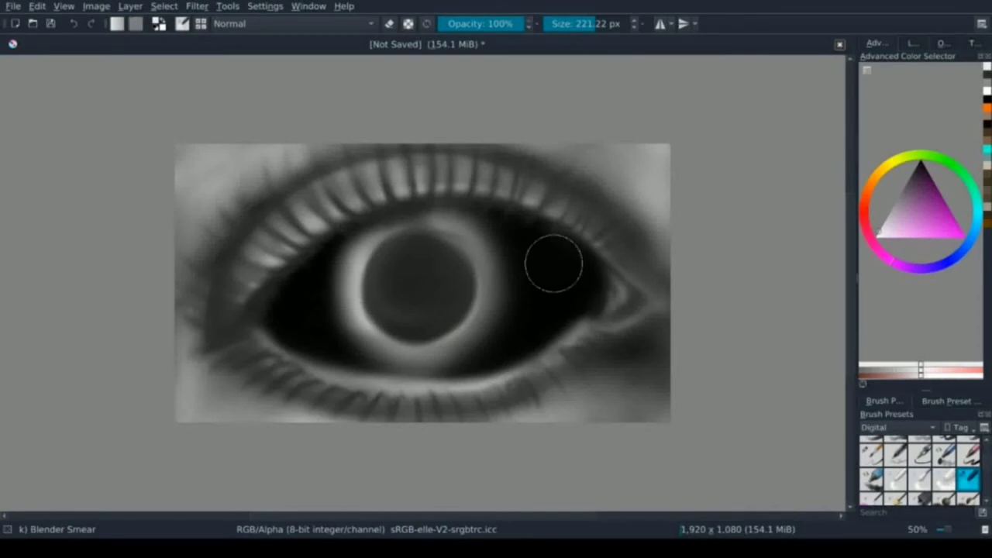
pyautogui.click(913, 43)
pyautogui.click(896, 453)
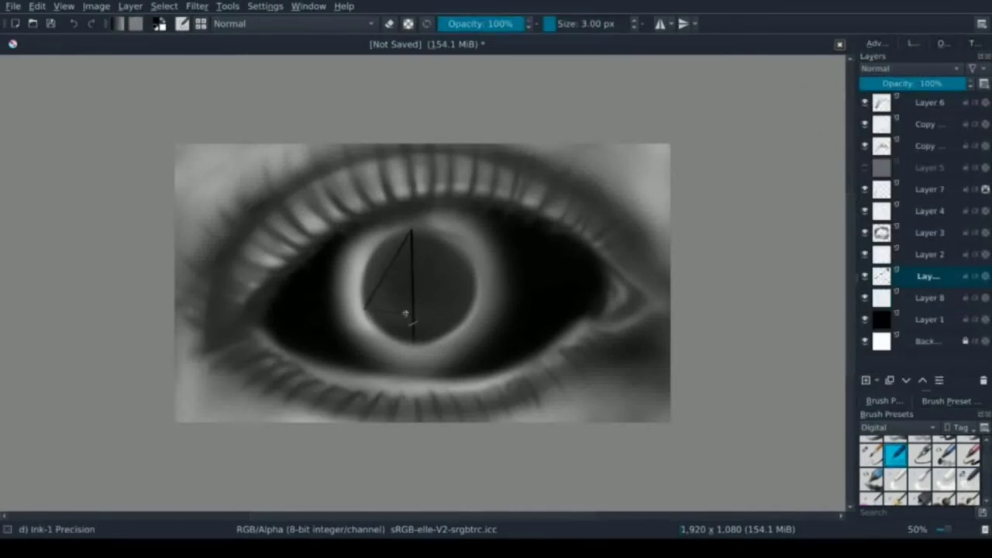
# Duplicate and mirror the triangle half onto the iris, then airbrush its edges white
pyautogui.hotkey('ctrl', 'j')
pyautogui.press('t')
pyautogui.moveTo(482, 290); pyautogui.dragTo(466, 290)
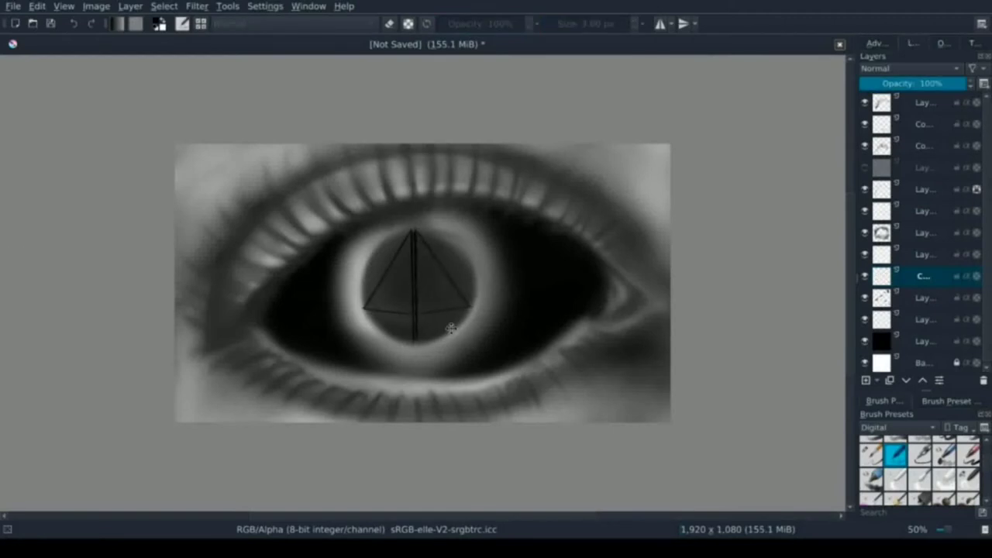
pyautogui.press('Return')
pyautogui.click(945, 447)
pyautogui.click(874, 43)
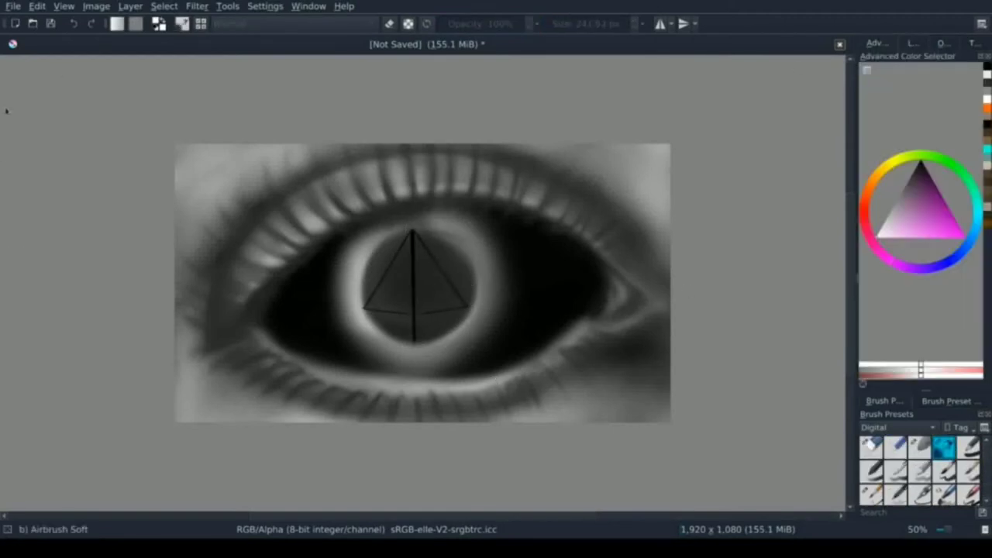
pyautogui.moveTo(414, 232); pyautogui.dragTo(419, 341)
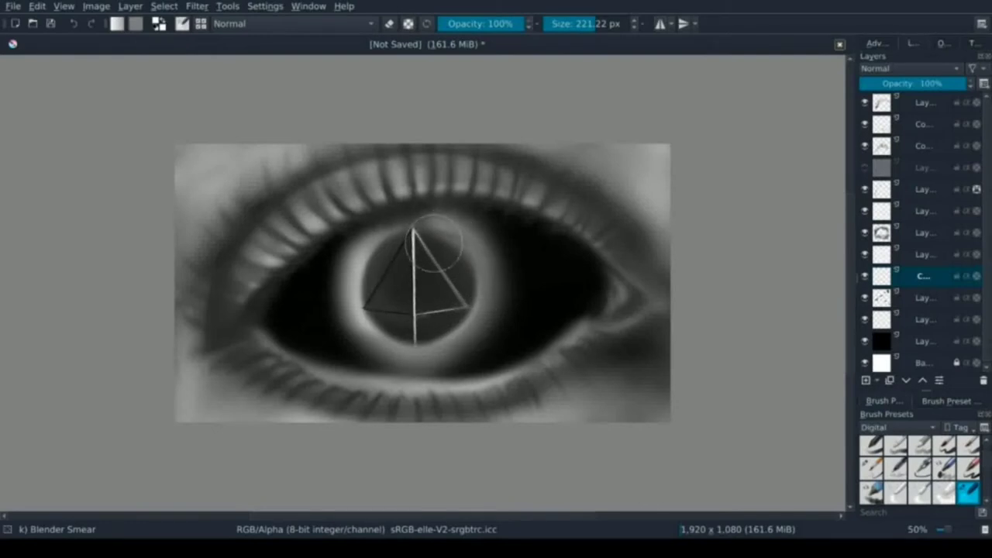
# Add a new empty layer below and draw a thin vertical line down from the prism apex
pyautogui.press('pagedown')
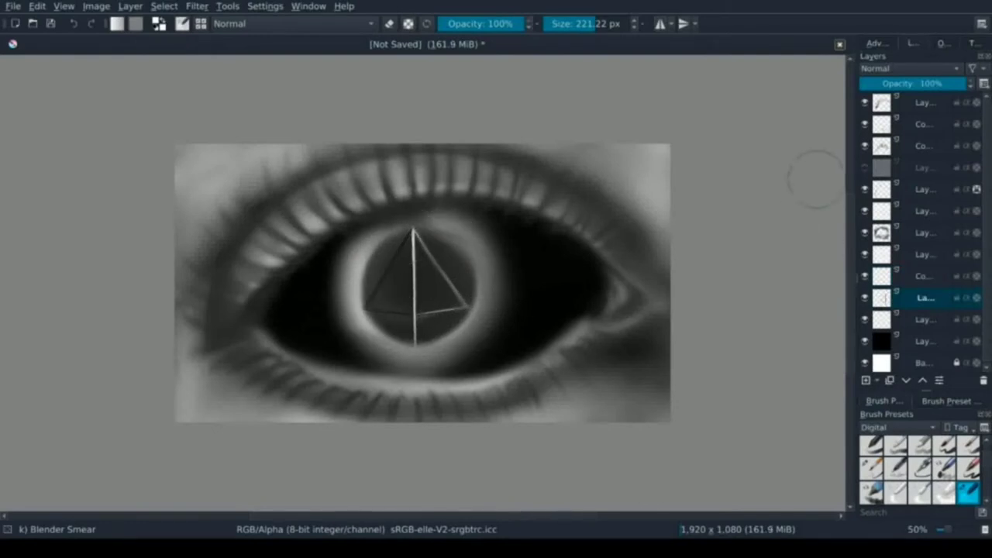
pyautogui.press('Insert')
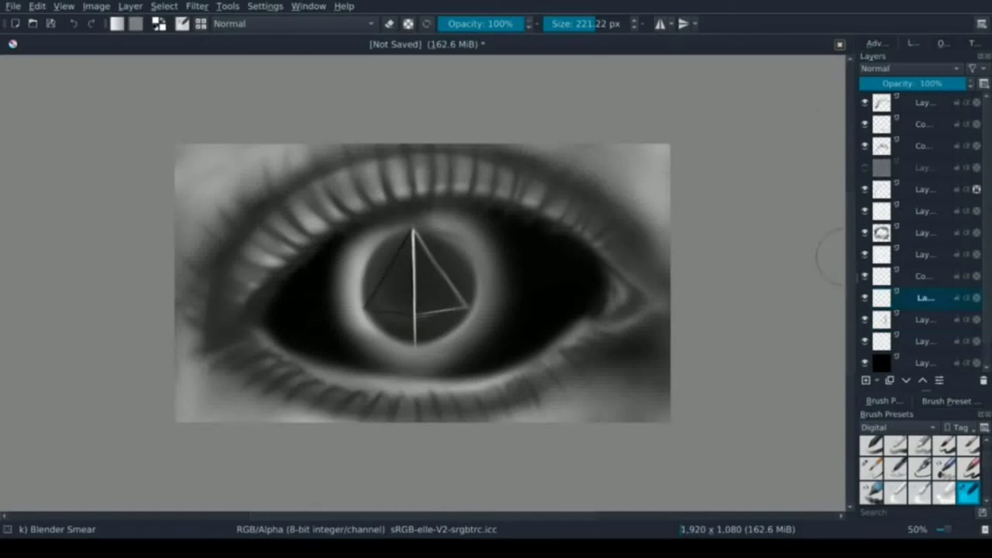
pyautogui.click(872, 442)
pyautogui.moveTo(416, 345); pyautogui.dragTo(416, 372)
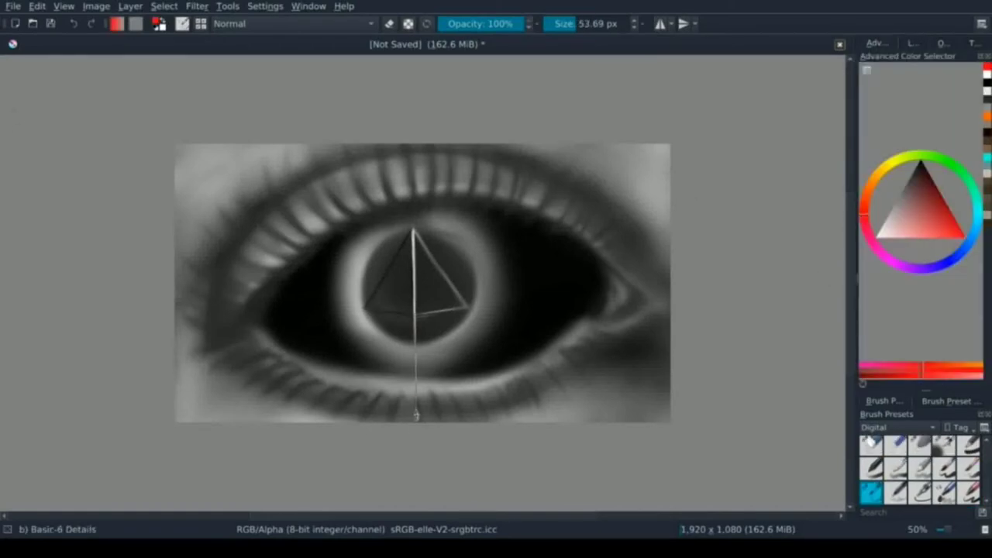
# Paint a green beam from the prism apex beside the red one
pyautogui.press('e')
pyautogui.click(955, 171)
pyautogui.click(957, 225)
pyautogui.press('e')
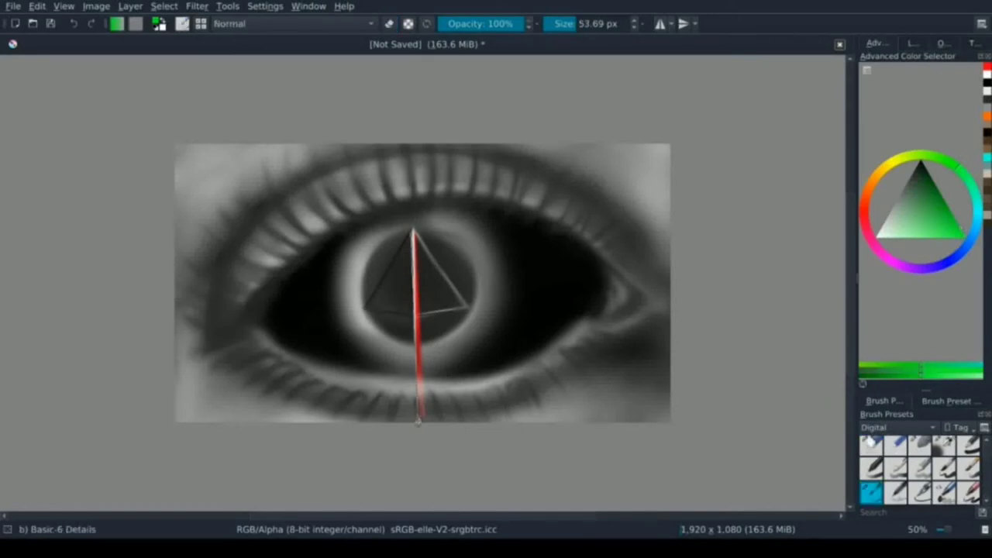
pyautogui.moveTo(412, 231); pyautogui.dragTo(407, 422)
# Paint an orange beam from the apex down to the right
pyautogui.click(915, 42)
pyautogui.press('e')
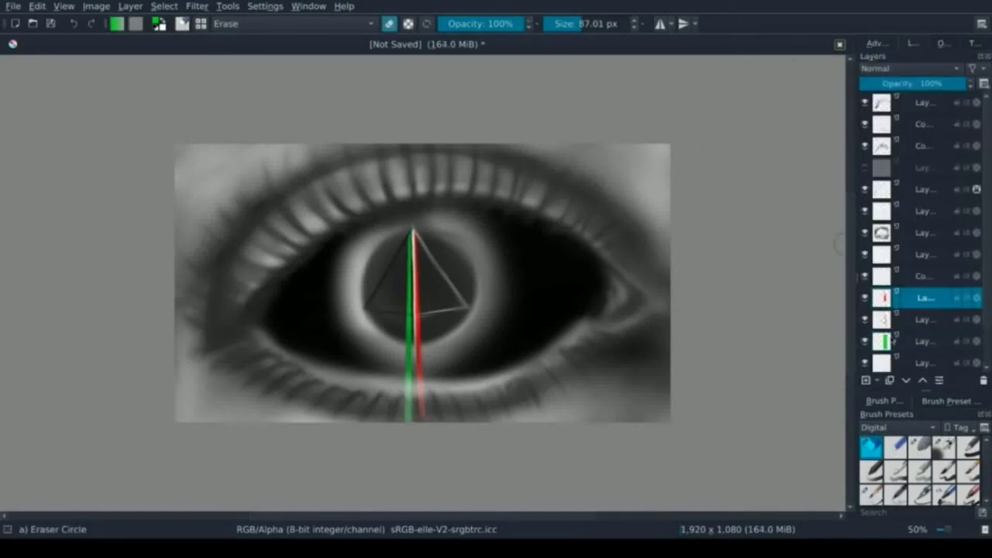
pyautogui.click(874, 43)
pyautogui.click(873, 187)
pyautogui.press('e')
pyautogui.moveTo(490, 410); pyautogui.dragTo(412, 218)
# Draw a thin yellow beam fanning out from the apex
pyautogui.press('e')
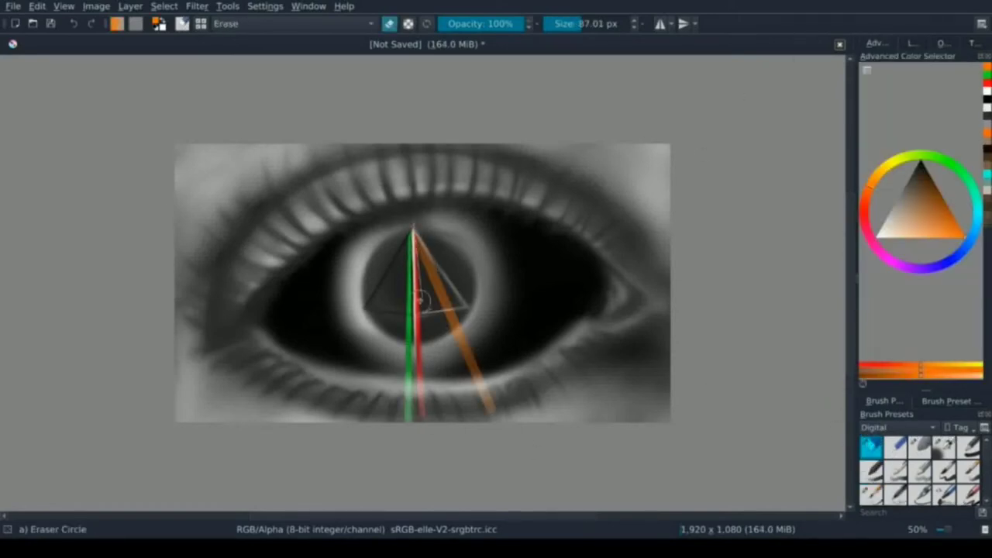
pyautogui.click(915, 43)
pyautogui.click(874, 42)
pyautogui.click(888, 165)
pyautogui.press('e')
pyautogui.moveTo(413, 231); pyautogui.dragTo(514, 372)
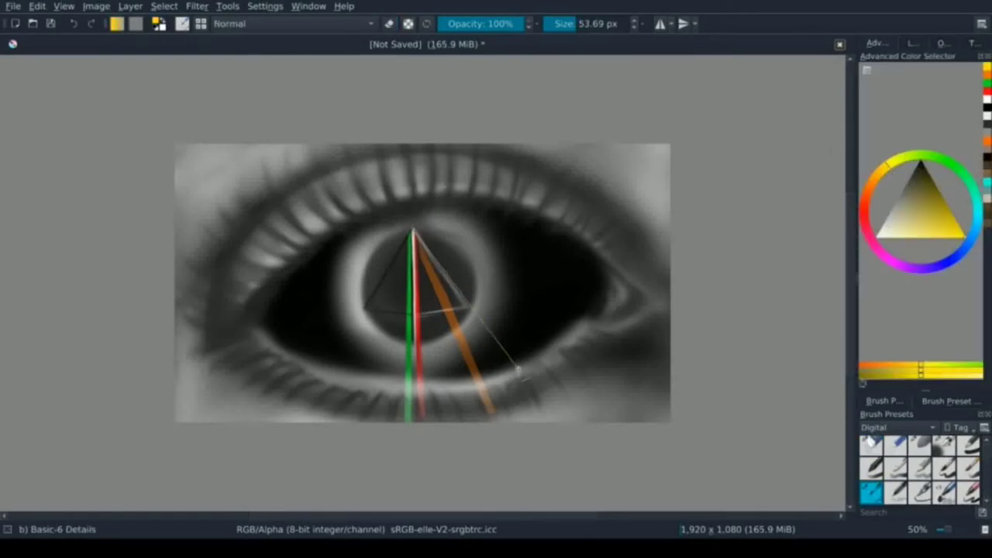
# Select a beam layer, pick blue, and move that beam layer down the stack
pyautogui.press('e')
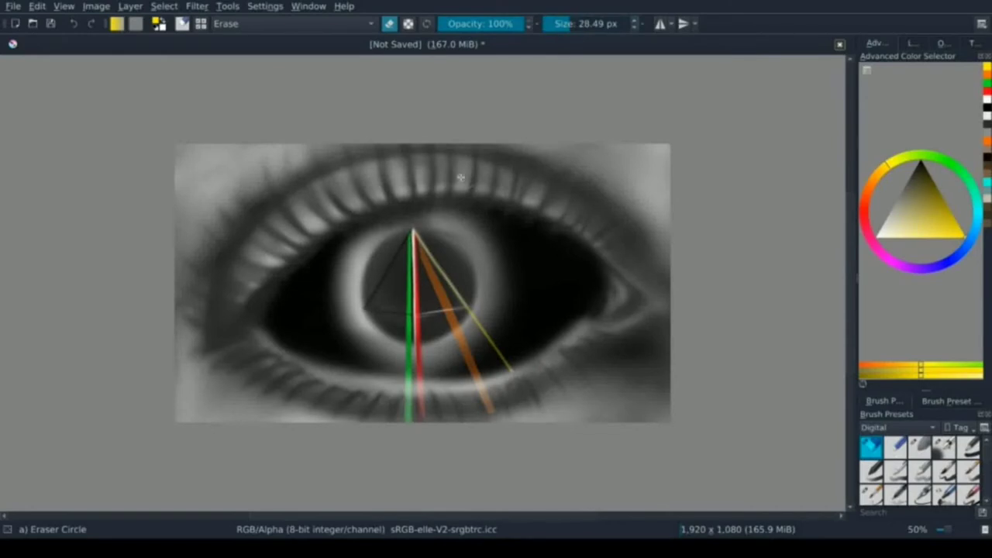
pyautogui.click(915, 43)
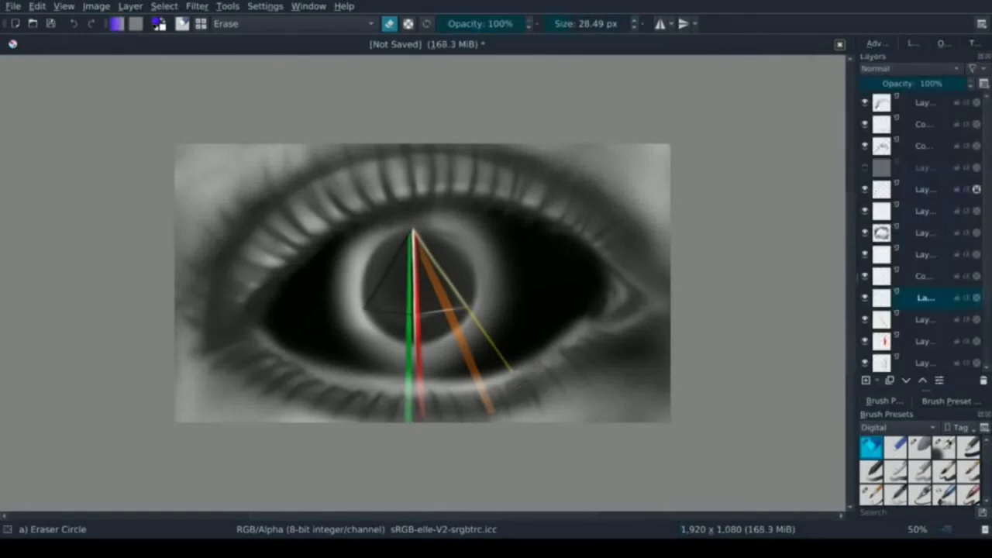
pyautogui.click(923, 243)
pyautogui.click(874, 43)
pyautogui.press('e')
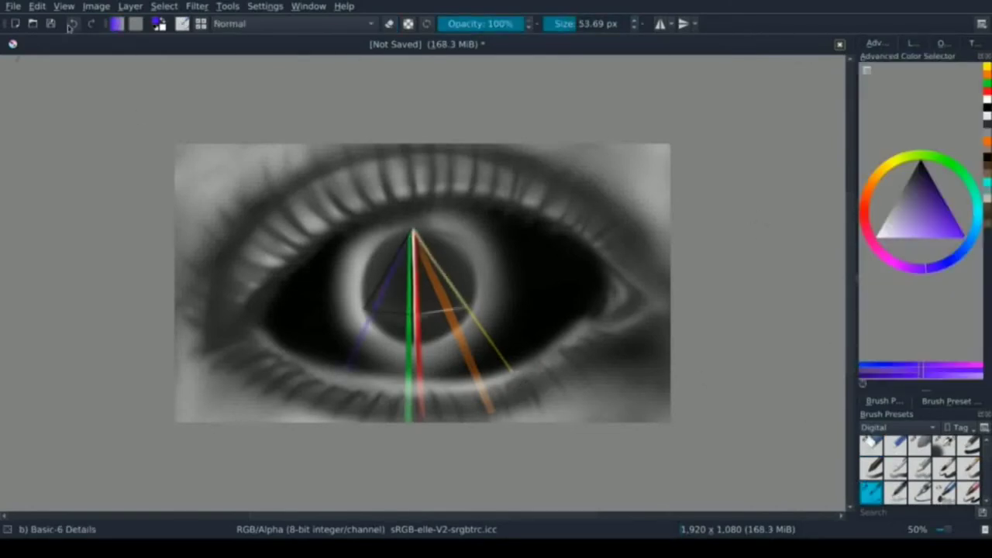
pyautogui.click(914, 43)
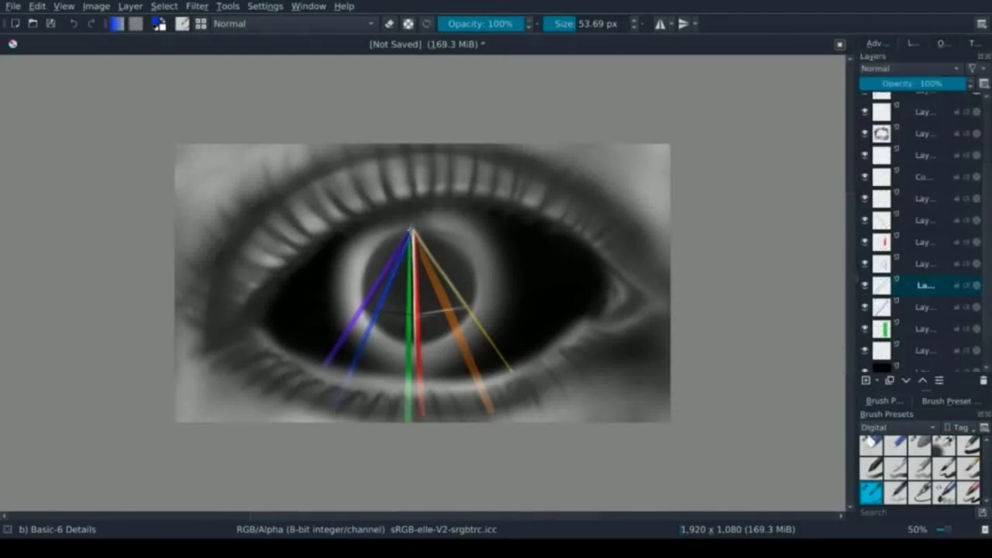
pyautogui.hotkey('ctrl', 'pagedown')
pyautogui.hotkey('ctrl', 'pagedown')
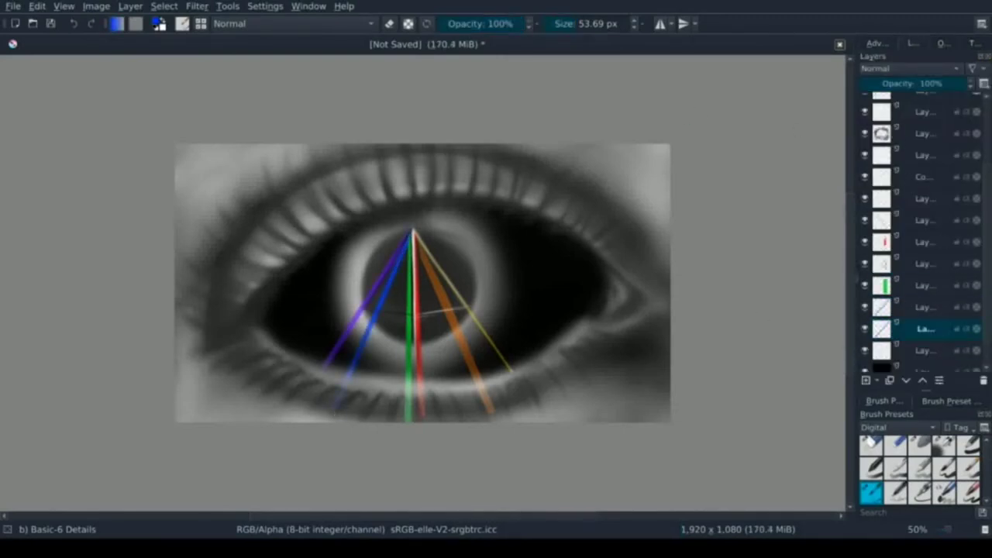
# Erase the beam ends below the prism's base with a hard round eraser
pyautogui.click(871, 442)
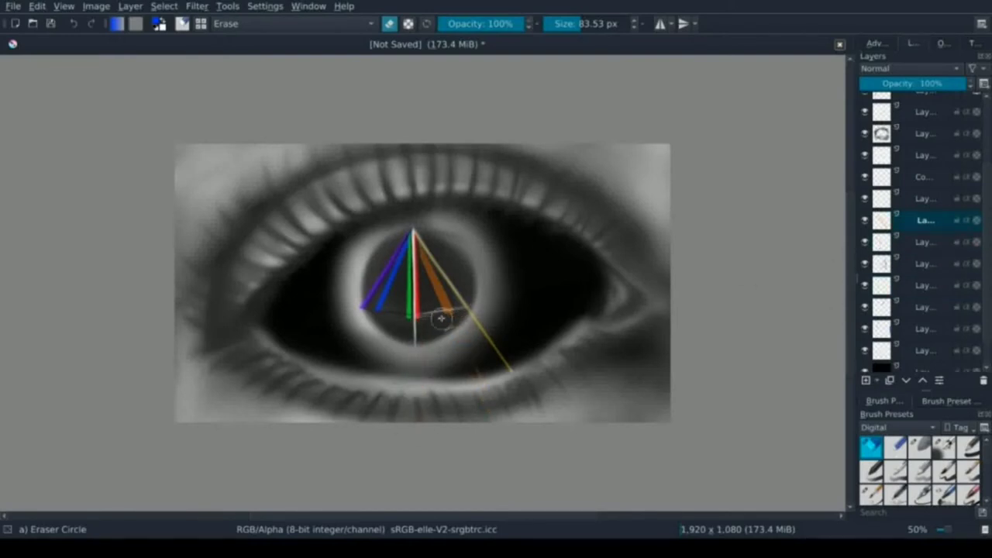
pyautogui.moveTo(523, 388); pyautogui.dragTo(479, 321)
pyautogui.press('pagedown')
pyautogui.press('pagedown')
pyautogui.press('pagedown')
# Softly airbrush darker shading over the lower blue and green beams
pyautogui.press('/')
pyautogui.click(566, 24)
pyautogui.moveTo(390, 281); pyautogui.dragTo(394, 271)
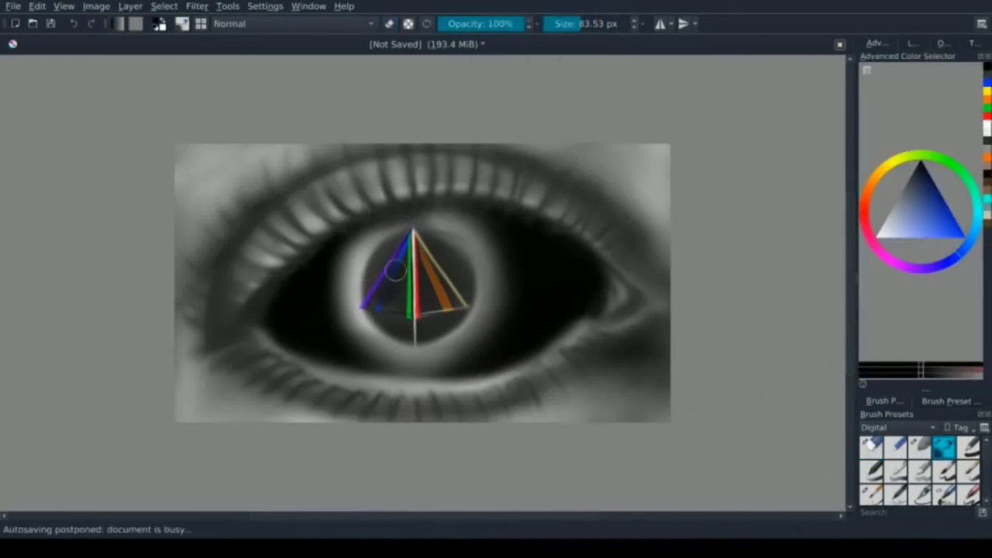
pyautogui.press('+')
pyautogui.press('+')
pyautogui.press('+')
pyautogui.moveTo(288, 355)
pyautogui.mouseDown()
pyautogui.moveTo(362, 284)
pyautogui.moveTo(358, 199)
pyautogui.moveTo(308, 328)
pyautogui.moveTo(383, 348)
pyautogui.mouseUp()
# Soften the black fill inside the prism with the soft eraser
pyautogui.press('e')
pyautogui.moveTo(248, 364)
pyautogui.mouseDown()
pyautogui.moveTo(277, 394)
pyautogui.moveTo(309, 140)
pyautogui.mouseUp()
pyautogui.hotkey('ctrl', 'z')
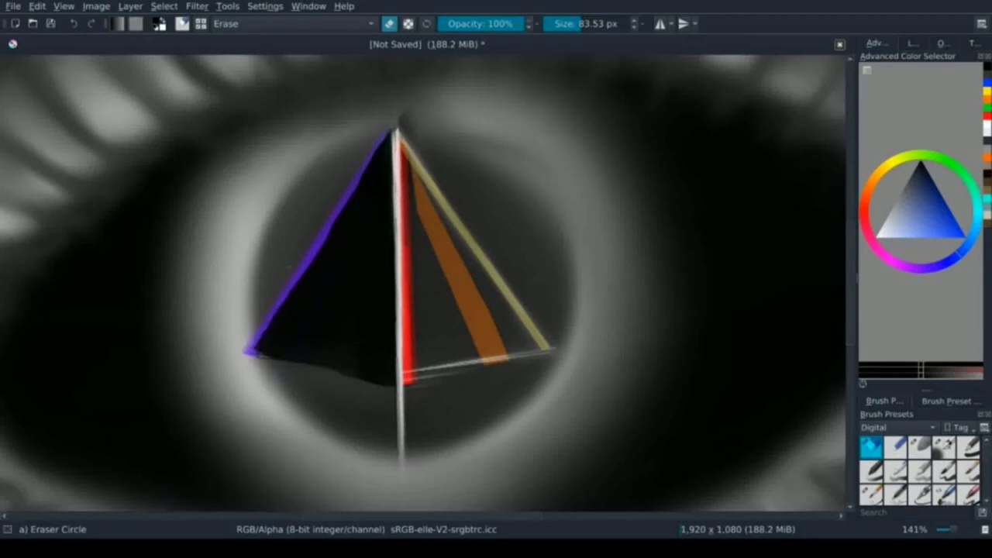
pyautogui.press('/')
pyautogui.moveTo(266, 361)
pyautogui.mouseDown()
pyautogui.moveTo(390, 294)
pyautogui.moveTo(371, 159)
pyautogui.mouseUp()
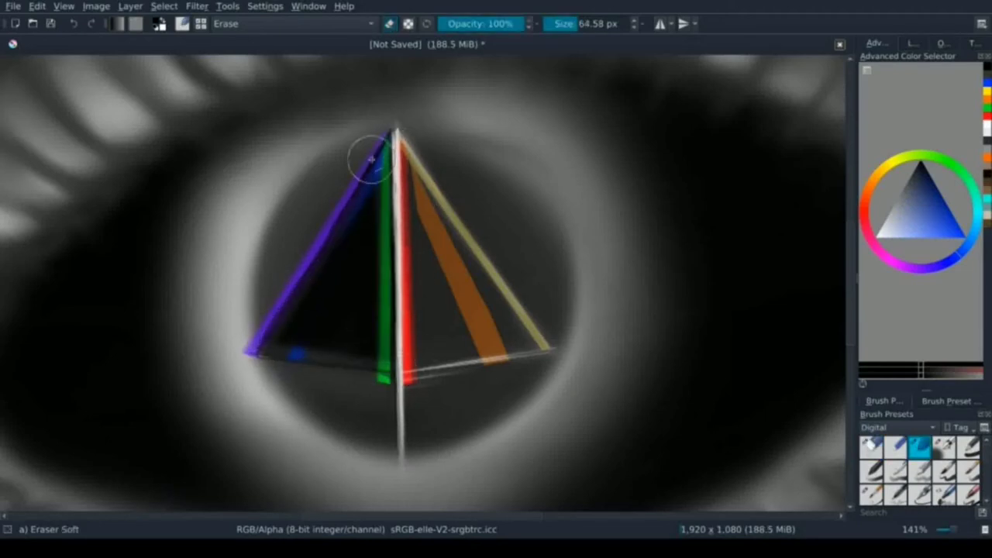
# Shade, then lighten, the dark paint inside the prism's violet edge
pyautogui.press('e')
pyautogui.moveTo(324, 256); pyautogui.dragTo(336, 230)
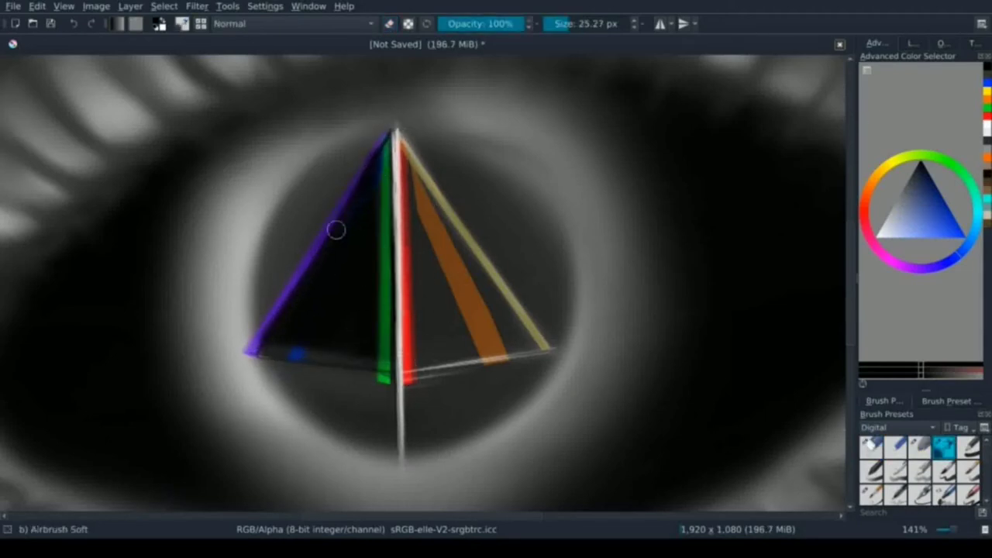
pyautogui.press('e')
pyautogui.press('/')
pyautogui.press('e')
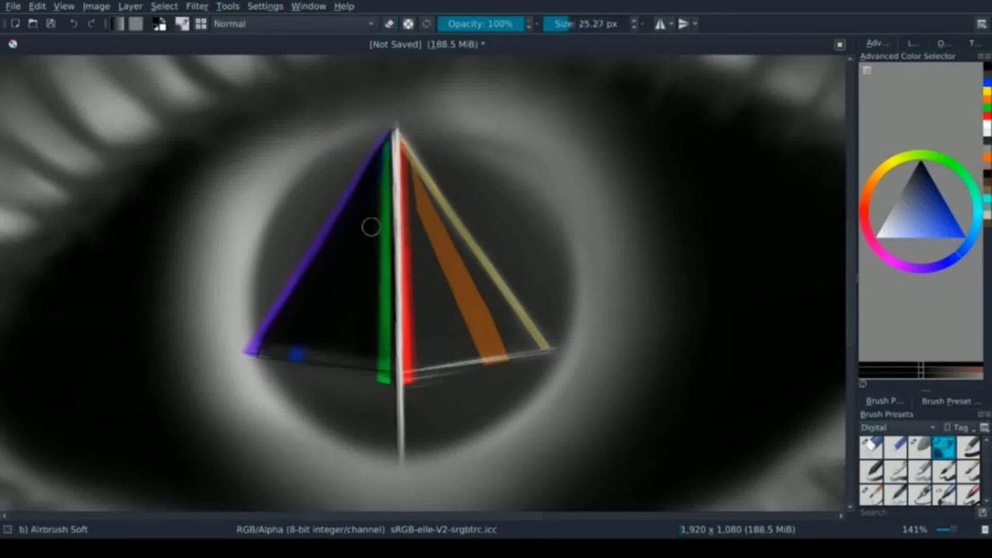
pyautogui.press('e')
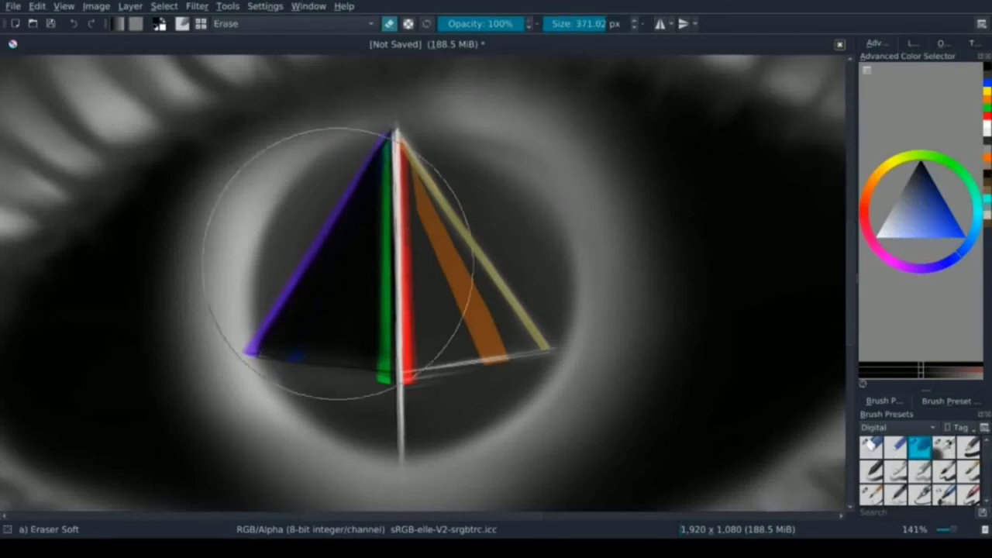
pyautogui.moveTo(255, 282); pyautogui.dragTo(333, 284)
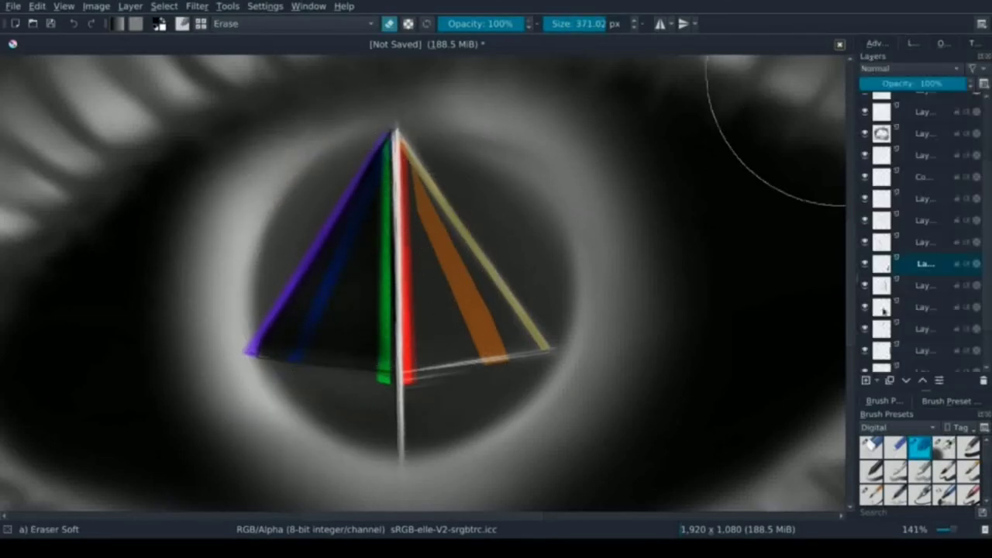
# Brighten the prism's bottom and green edges and the left face's interior with Airbrush Soft
pyautogui.press('/')
pyautogui.moveTo(255, 349)
pyautogui.mouseDown()
pyautogui.moveTo(382, 362)
pyautogui.moveTo(392, 144)
pyautogui.moveTo(248, 353)
pyautogui.moveTo(368, 181)
pyautogui.moveTo(390, 271)
pyautogui.mouseUp()
pyautogui.moveTo(248, 353); pyautogui.dragTo(379, 364)
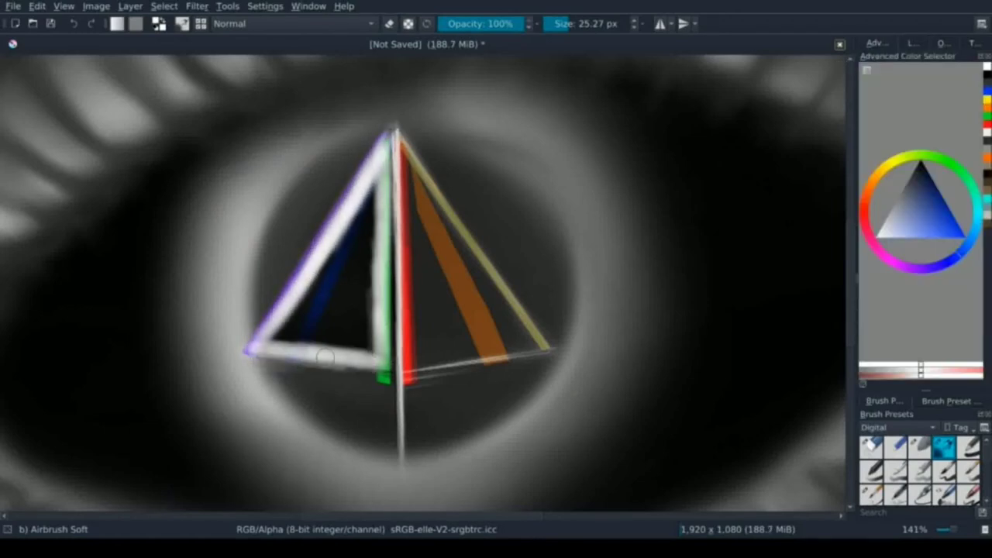
pyautogui.moveTo(281, 356); pyautogui.dragTo(387, 379)
pyautogui.moveTo(380, 155); pyautogui.dragTo(388, 357)
pyautogui.moveTo(361, 206); pyautogui.dragTo(295, 341)
# Tone down the green edge and add a glassy highlight along the prism's centre edge
pyautogui.press('/')
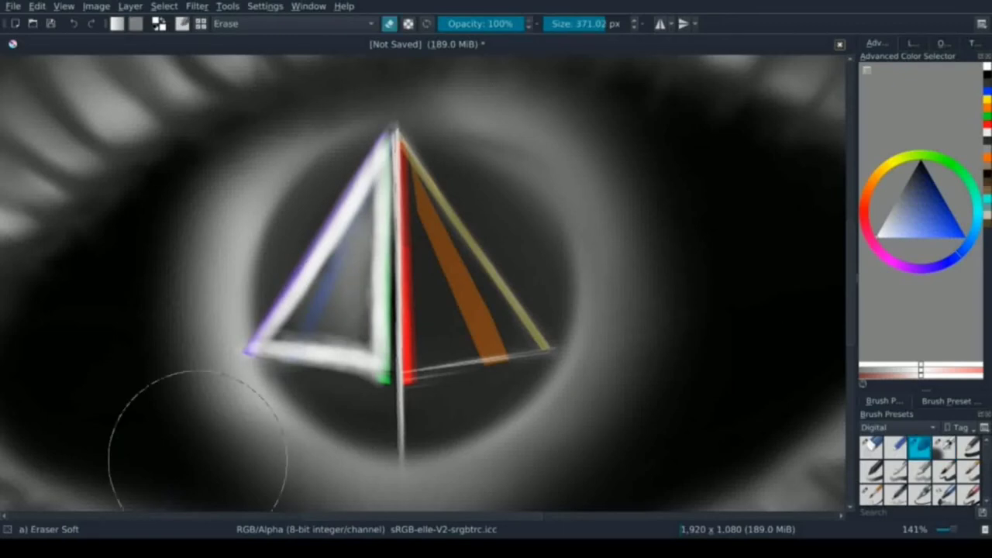
pyautogui.moveTo(377, 179); pyautogui.dragTo(372, 365)
pyautogui.moveTo(378, 198); pyautogui.dragTo(376, 361)
pyautogui.press('/')
pyautogui.moveTo(385, 136); pyautogui.dragTo(383, 341)
pyautogui.moveTo(383, 211)
pyautogui.mouseDown()
pyautogui.moveTo(383, 384)
pyautogui.moveTo(332, 338)
pyautogui.moveTo(369, 345)
pyautogui.mouseUp()
# Darken the left face's inner and bottom edges, then add whitish Texture Big strokes inside it
pyautogui.press('/')
pyautogui.moveTo(268, 345); pyautogui.dragTo(372, 170)
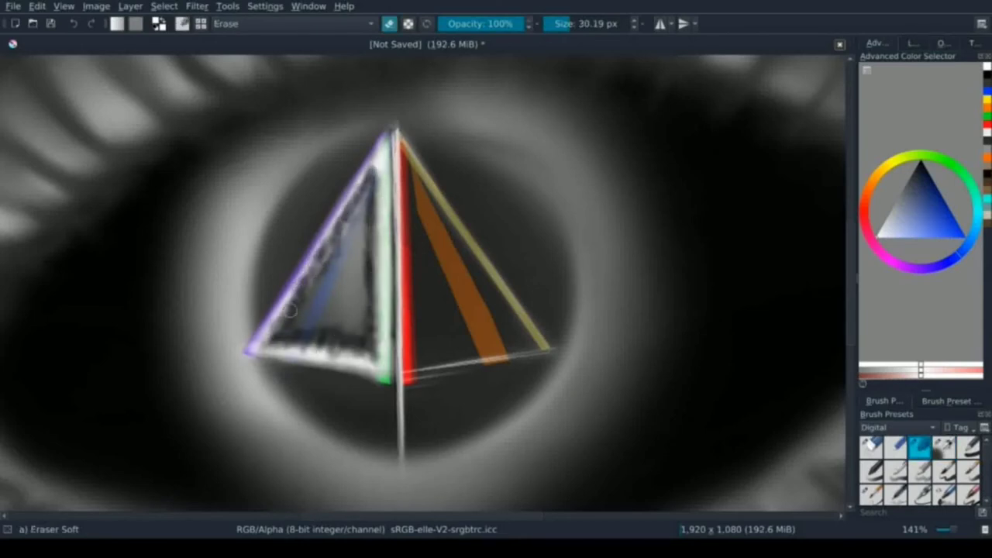
pyautogui.moveTo(289, 311); pyautogui.dragTo(368, 357)
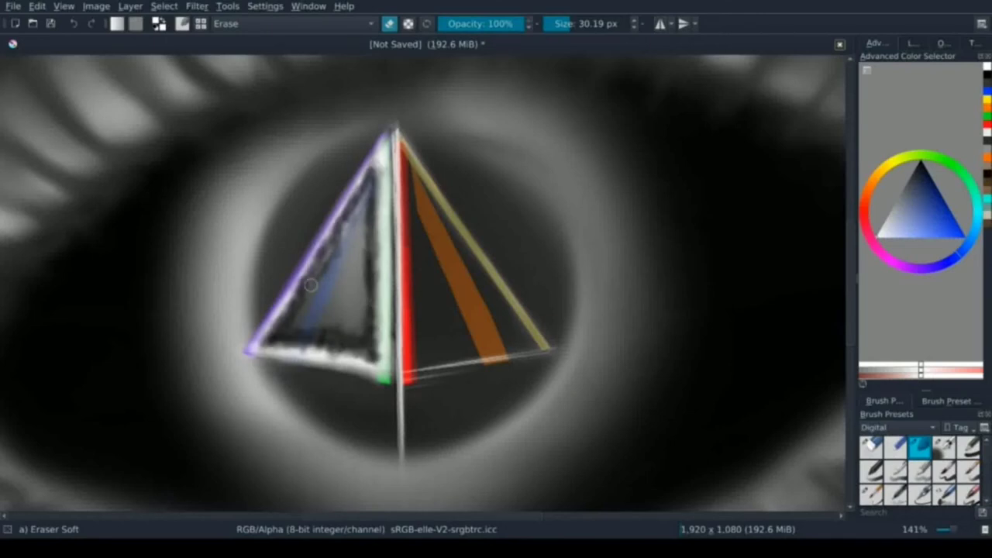
pyautogui.press('/')
pyautogui.moveTo(310, 285); pyautogui.dragTo(341, 256)
pyautogui.moveTo(295, 325)
pyautogui.mouseDown()
pyautogui.moveTo(357, 209)
pyautogui.moveTo(346, 303)
pyautogui.mouseUp()
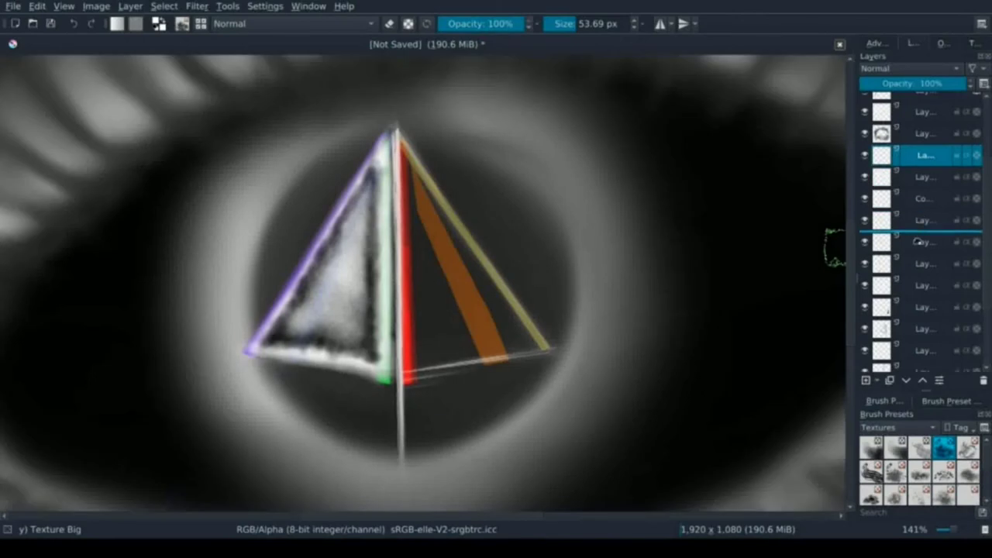
# Darken the red beam and the prism's bottom and right edges with Airbrush Soft
pyautogui.press('/')
pyautogui.moveTo(406, 147); pyautogui.dragTo(408, 373)
pyautogui.moveTo(406, 286)
pyautogui.mouseDown()
pyautogui.moveTo(504, 349)
pyautogui.moveTo(523, 334)
pyautogui.moveTo(397, 143)
pyautogui.mouseUp()
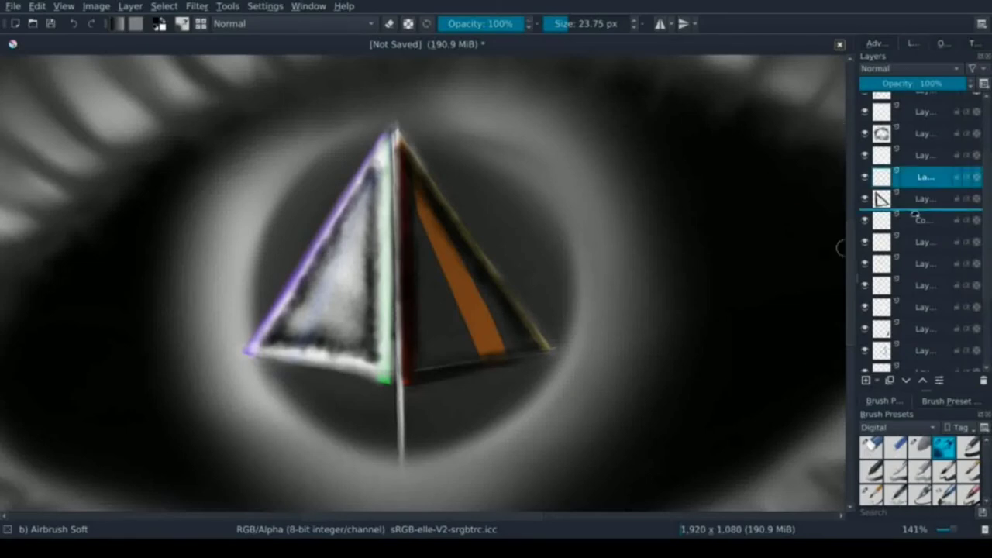
# Paint white texture along the right face's edges
pyautogui.click(874, 43)
pyautogui.press('/')
pyautogui.moveTo(413, 183)
pyautogui.mouseDown()
pyautogui.moveTo(422, 338)
pyautogui.moveTo(535, 341)
pyautogui.mouseUp()
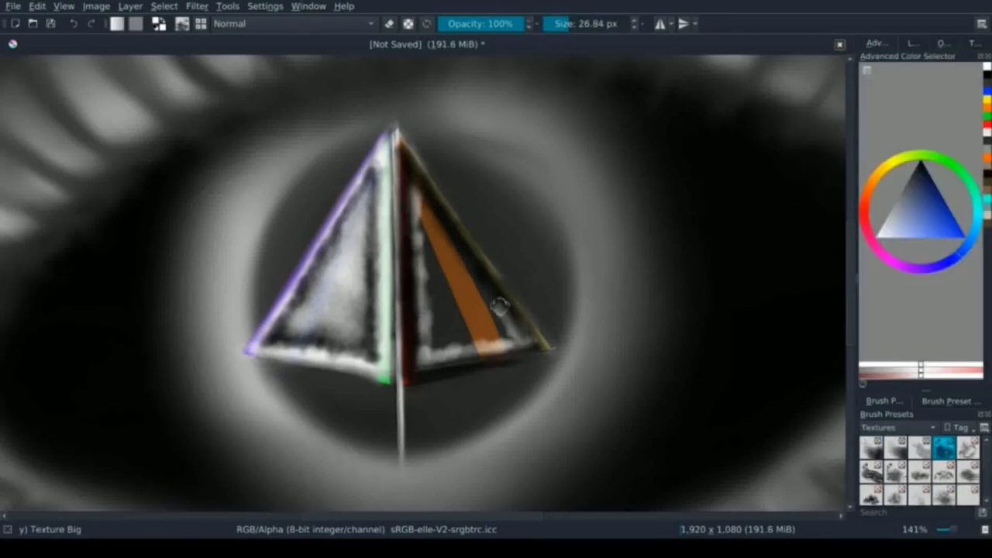
pyautogui.moveTo(496, 310); pyautogui.dragTo(411, 174)
pyautogui.moveTo(411, 233); pyautogui.dragTo(434, 361)
pyautogui.moveTo(422, 356); pyautogui.dragTo(527, 345)
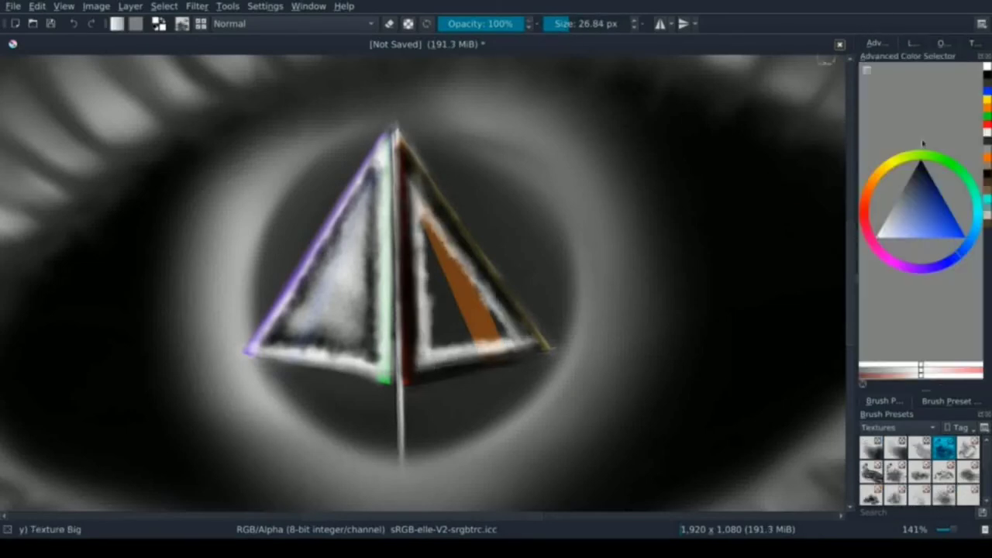
# Paint black over the right face's bottom and right edges and the orange beam
pyautogui.press('x')
pyautogui.moveTo(410, 169); pyautogui.dragTo(407, 291)
pyautogui.moveTo(415, 375); pyautogui.dragTo(409, 159)
pyautogui.press(']')
pyautogui.moveTo(426, 227)
pyautogui.mouseDown()
pyautogui.moveTo(432, 221)
pyautogui.moveTo(483, 310)
pyautogui.moveTo(411, 175)
pyautogui.mouseUp()
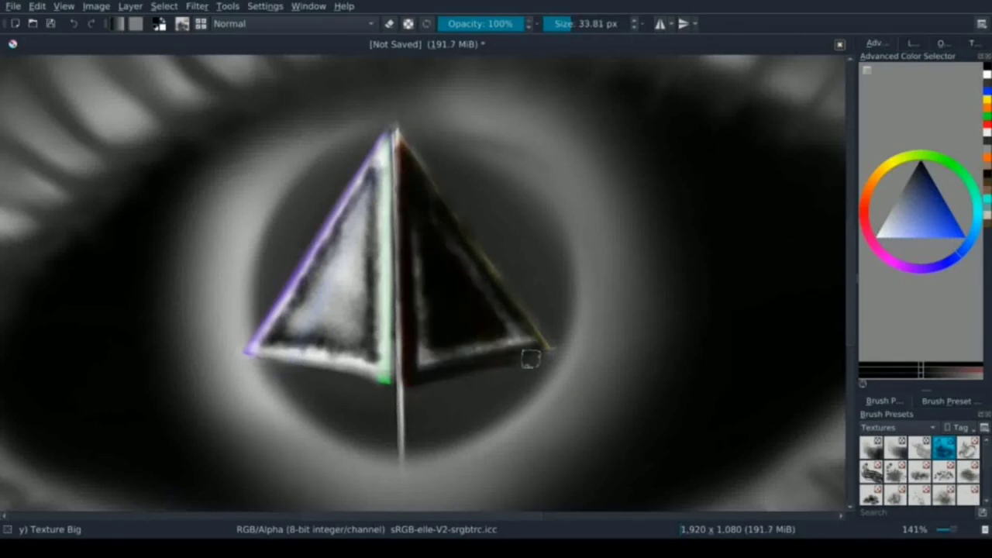
# On the right-face layer, erase a light line along the face's inner edge
pyautogui.click(907, 176)
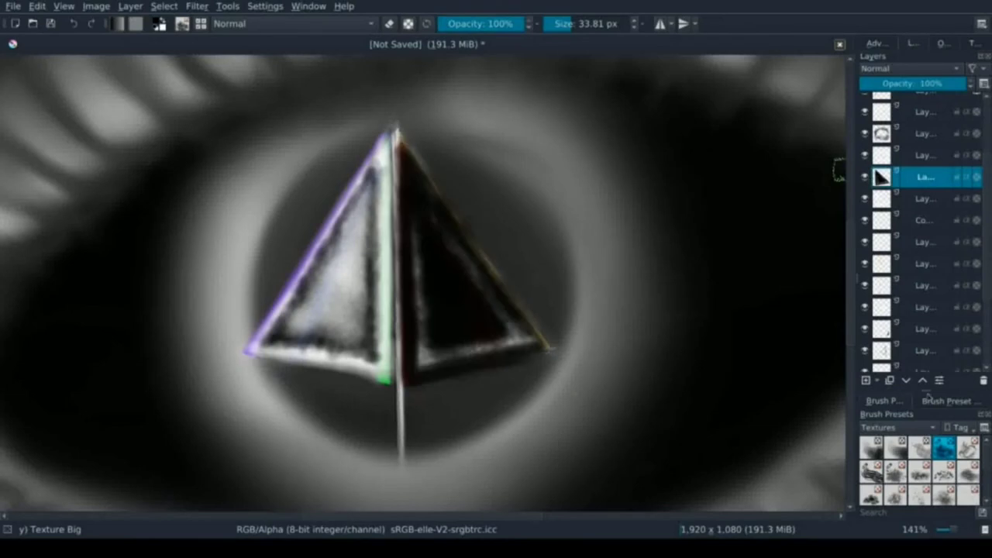
pyautogui.press('e')
pyautogui.moveTo(502, 309); pyautogui.dragTo(445, 217)
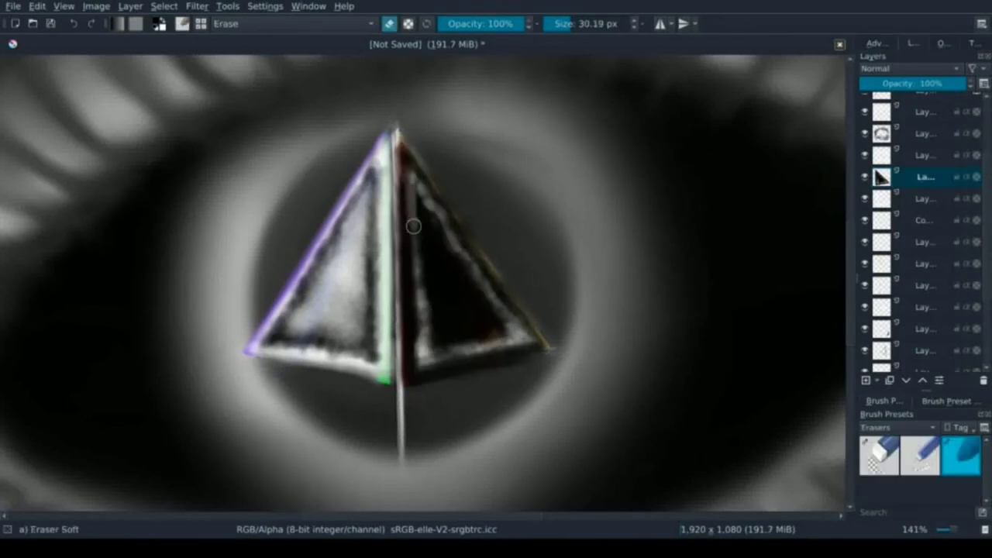
pyautogui.moveTo(411, 175); pyautogui.dragTo(515, 346)
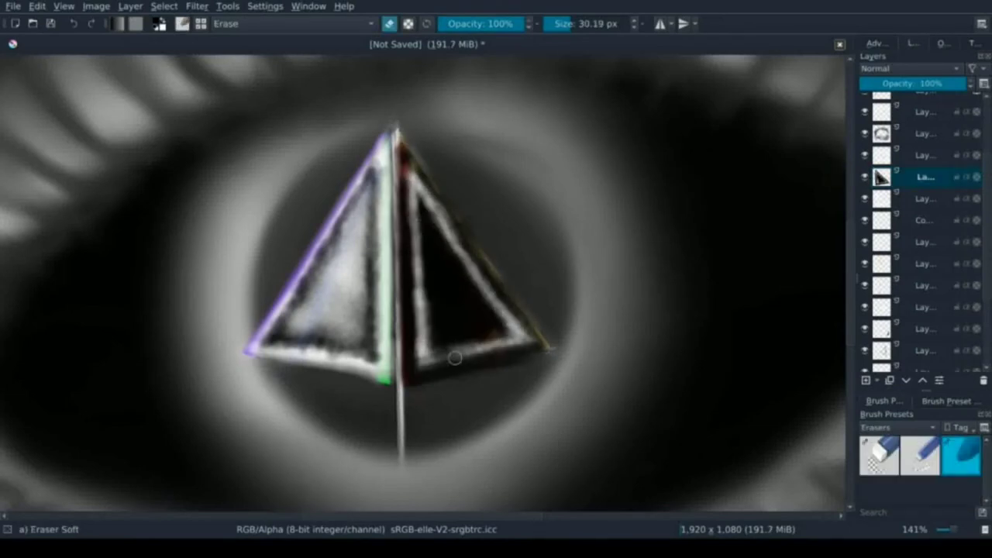
# Select and hide layers to compare the prism's right outline
pyautogui.click(910, 177)
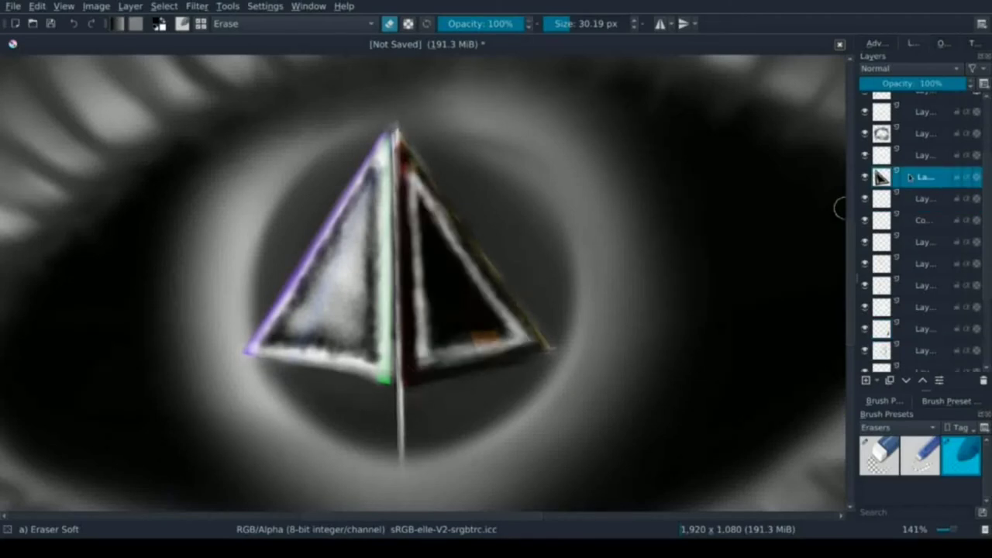
pyautogui.click(881, 199)
pyautogui.click(915, 296)
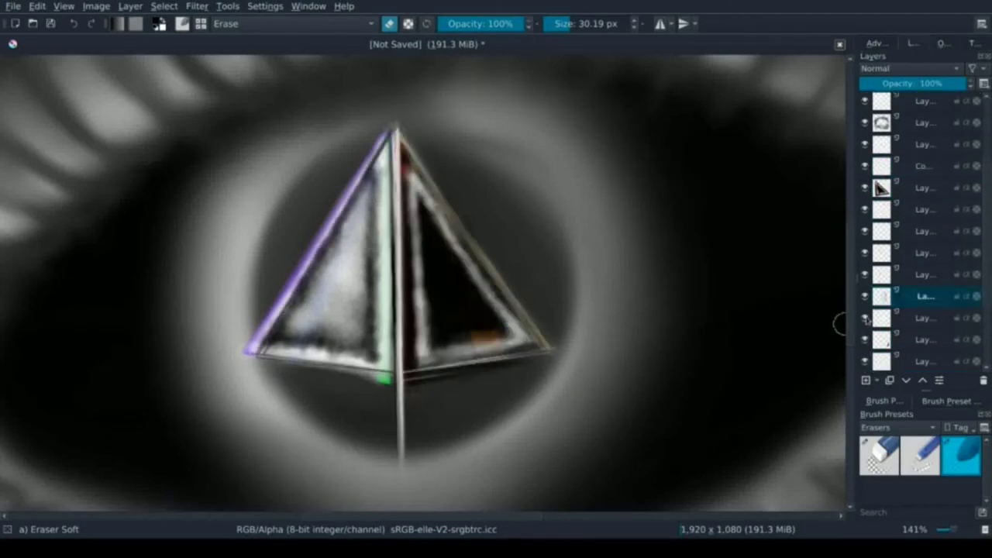
pyautogui.click(866, 276)
# Smear the prism's apex, right and bottom-right edges softer and its interior darker with Blender Smear
pyautogui.press('pageup')
pyautogui.press('pageup')
pyautogui.press('pageup')
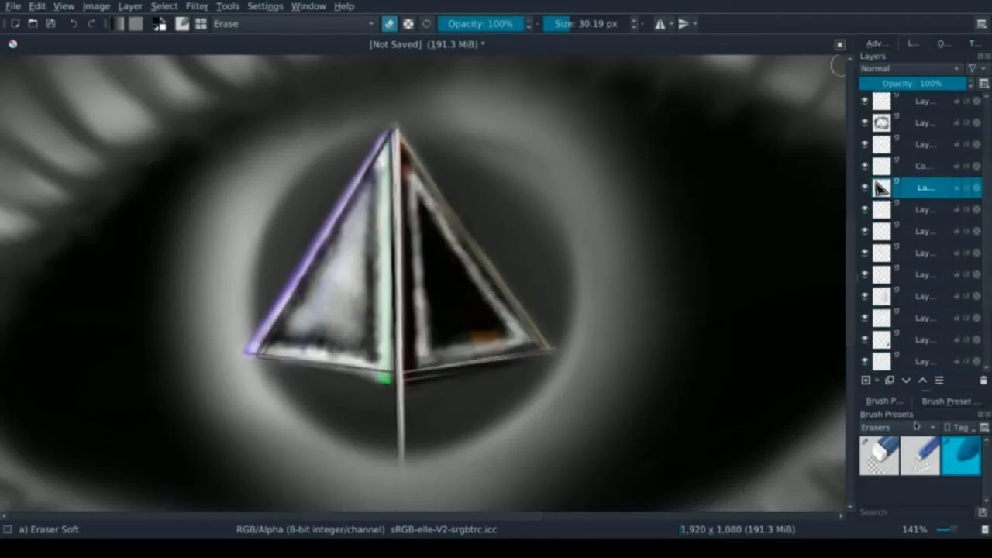
pyautogui.press('/')
pyautogui.moveTo(469, 138)
pyautogui.mouseDown()
pyautogui.moveTo(505, 166)
pyautogui.moveTo(558, 281)
pyautogui.moveTo(525, 259)
pyautogui.moveTo(569, 305)
pyautogui.mouseUp()
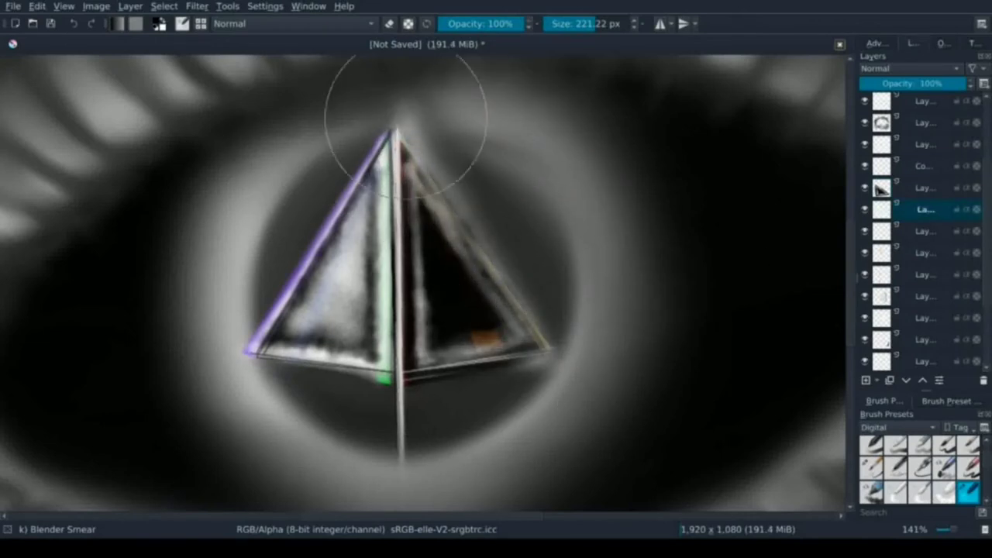
pyautogui.moveTo(549, 455); pyautogui.dragTo(479, 415)
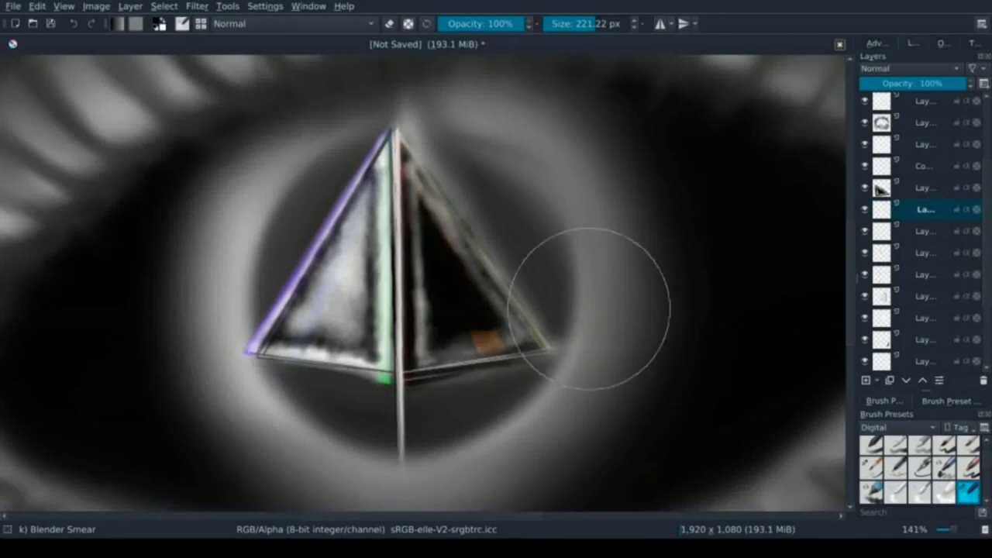
pyautogui.press('[')
pyautogui.press('[')
pyautogui.press('[')
pyautogui.moveTo(436, 284)
pyautogui.mouseDown()
pyautogui.moveTo(427, 304)
pyautogui.moveTo(461, 291)
pyautogui.mouseUp()
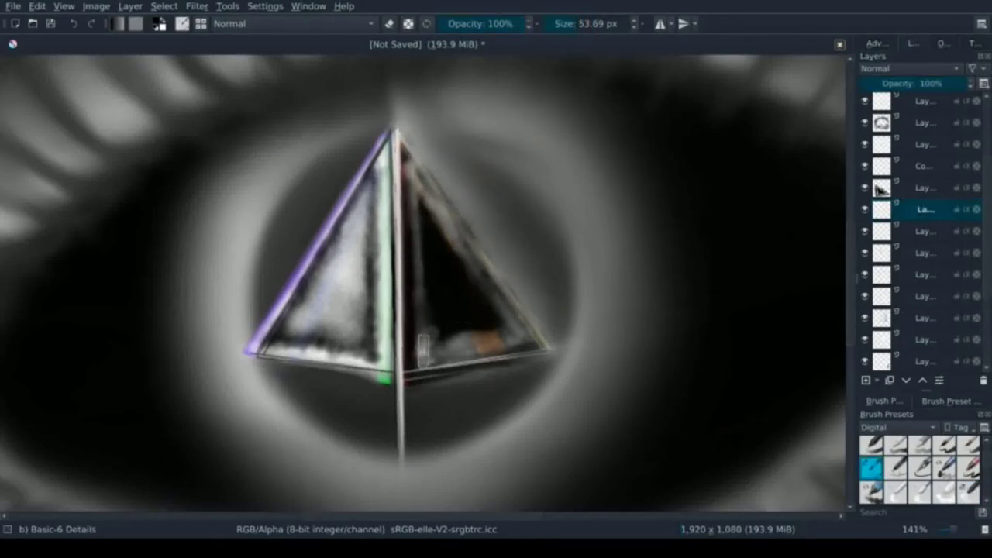
# Paint dark wood-fibre streaks above and right of the prism
pyautogui.press('/')
pyautogui.click(577, 48)
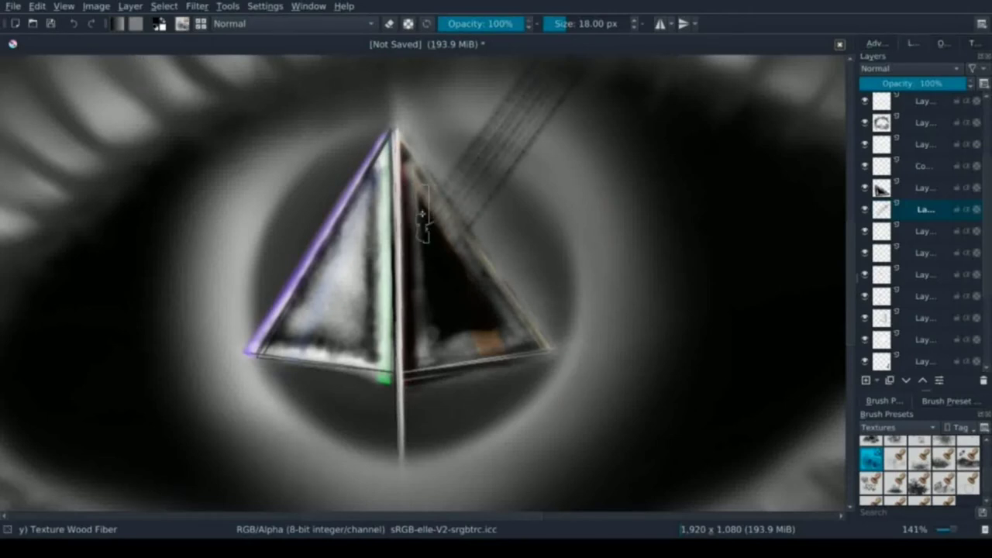
pyautogui.scroll(5, 422, 213)
pyautogui.press('2')
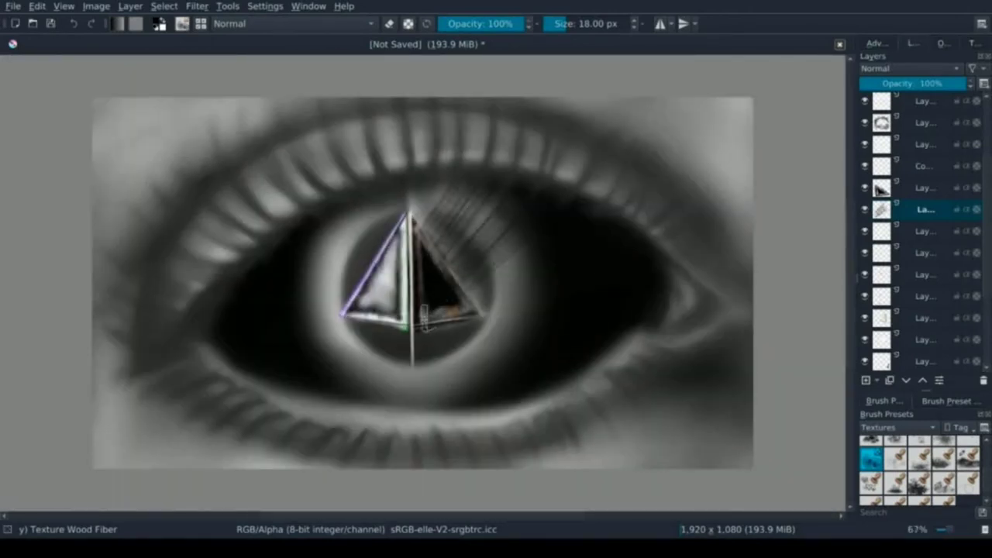
pyautogui.moveTo(484, 252); pyautogui.dragTo(458, 180)
pyautogui.moveTo(428, 143)
pyautogui.mouseDown()
pyautogui.moveTo(443, 215)
pyautogui.moveTo(525, 277)
pyautogui.moveTo(432, 302)
pyautogui.mouseUp()
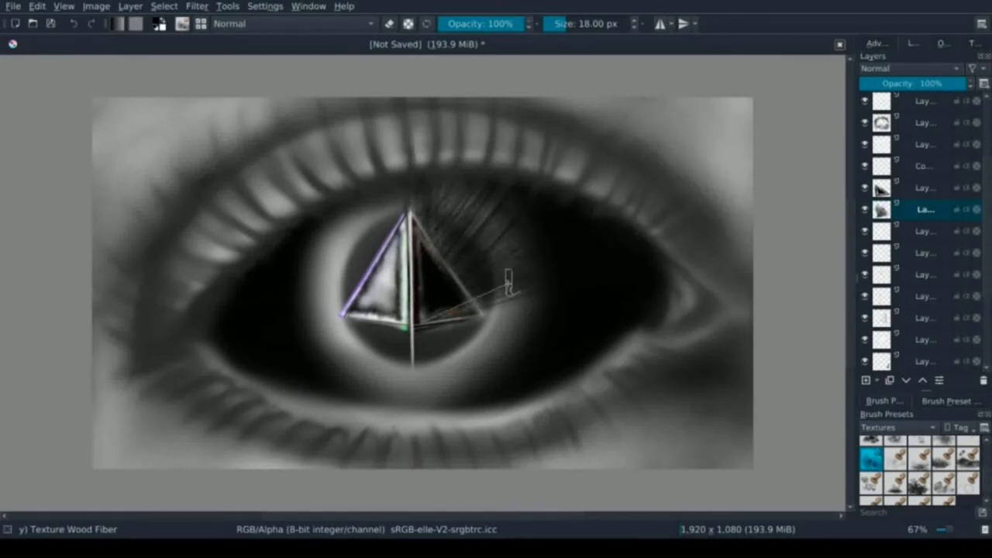
# On a new layer, paint white hair-texture ray strokes right of the prism
pyautogui.press('e')
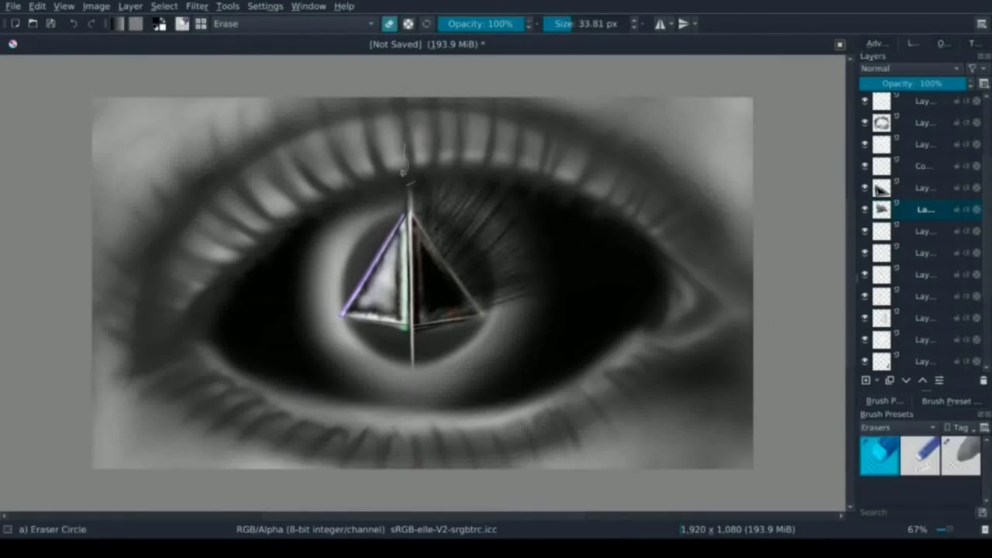
pyautogui.click(875, 43)
pyautogui.click(913, 43)
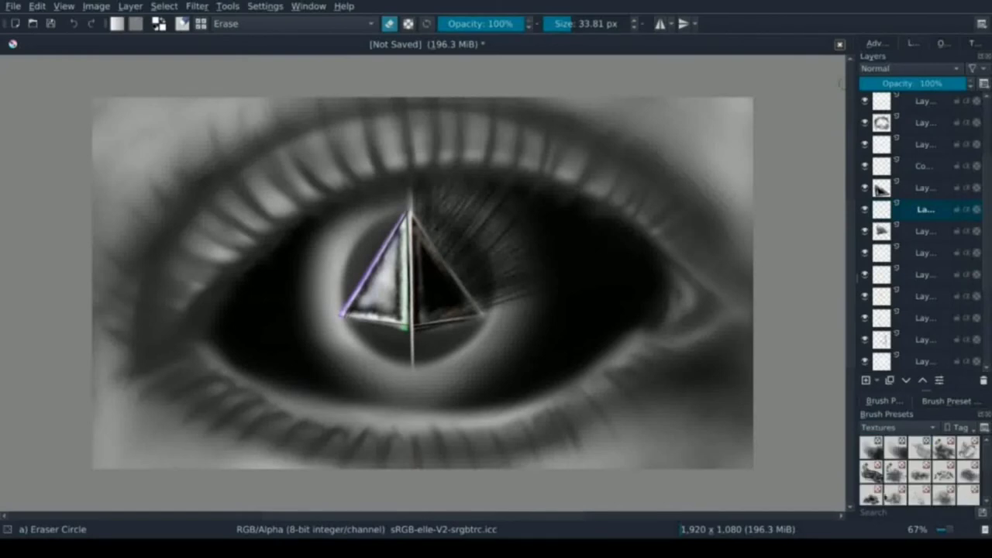
pyautogui.click(871, 471)
pyautogui.moveTo(425, 318); pyautogui.dragTo(535, 224)
pyautogui.press('Insert')
pyautogui.moveTo(423, 263)
pyautogui.mouseDown()
pyautogui.moveTo(508, 198)
pyautogui.moveTo(512, 213)
pyautogui.mouseUp()
pyautogui.moveTo(414, 233)
pyautogui.mouseDown()
pyautogui.moveTo(425, 151)
pyautogui.moveTo(459, 230)
pyautogui.mouseUp()
pyautogui.moveTo(419, 310)
pyautogui.mouseDown()
pyautogui.moveTo(481, 240)
pyautogui.moveTo(520, 267)
pyautogui.mouseUp()
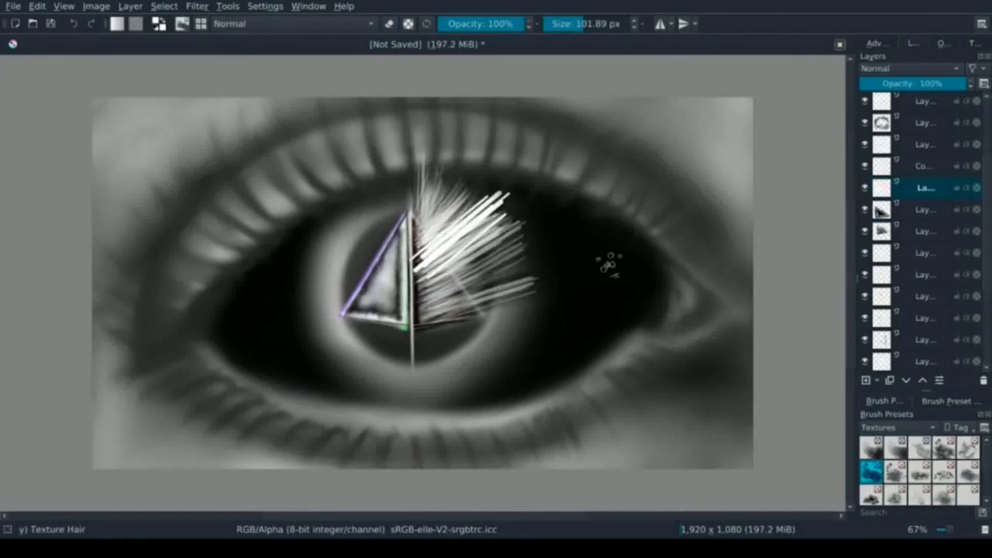
# Partly erase the white rays and smear them outward toward the upper right
pyautogui.press('e')
pyautogui.moveTo(512, 186); pyautogui.dragTo(419, 295)
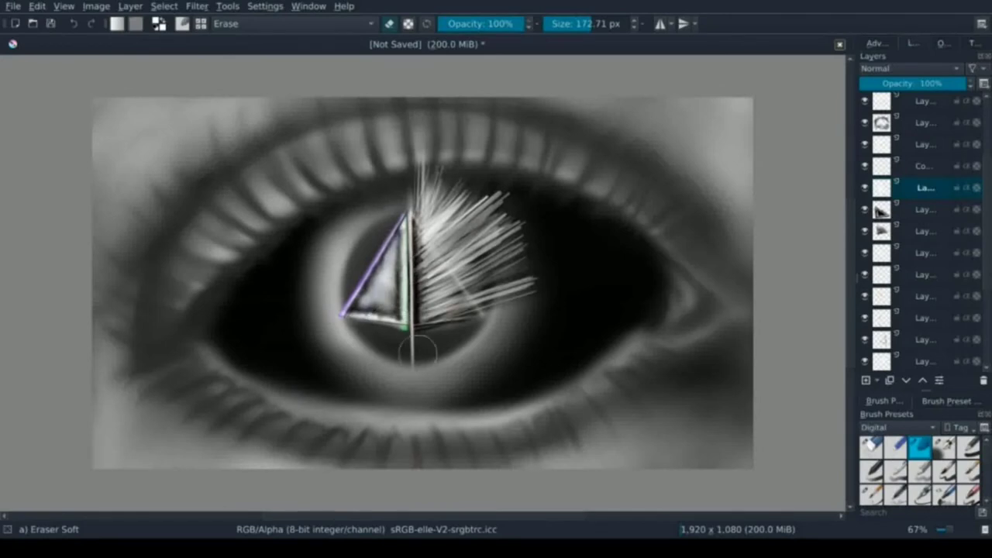
pyautogui.press('/')
pyautogui.moveTo(450, 221); pyautogui.dragTo(422, 171)
pyautogui.moveTo(426, 209)
pyautogui.mouseDown()
pyautogui.moveTo(415, 131)
pyautogui.moveTo(438, 203)
pyautogui.moveTo(546, 283)
pyautogui.mouseUp()
pyautogui.moveTo(423, 314); pyautogui.dragTo(562, 263)
pyautogui.moveTo(419, 233); pyautogui.dragTo(543, 148)
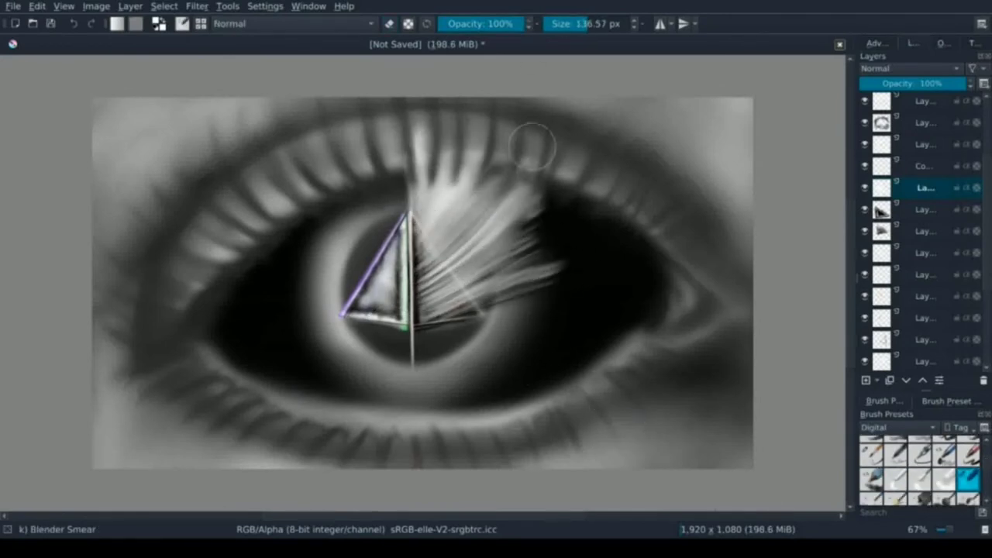
pyautogui.moveTo(480, 248); pyautogui.dragTo(620, 118)
# Smear the rays up into the eyelash area and dim the upper-right streaks
pyautogui.moveTo(434, 233); pyautogui.dragTo(504, 109)
pyautogui.moveTo(426, 202); pyautogui.dragTo(473, 101)
pyautogui.moveTo(427, 225)
pyautogui.mouseDown()
pyautogui.moveTo(520, 101)
pyautogui.moveTo(488, 105)
pyautogui.moveTo(620, 136)
pyautogui.mouseUp()
pyautogui.moveTo(418, 295)
pyautogui.mouseDown()
pyautogui.moveTo(481, 248)
pyautogui.moveTo(643, 217)
pyautogui.mouseUp()
pyautogui.moveTo(554, 242); pyautogui.dragTo(620, 186)
pyautogui.moveTo(574, 217); pyautogui.dragTo(480, 248)
pyautogui.moveTo(434, 209); pyautogui.dragTo(497, 240)
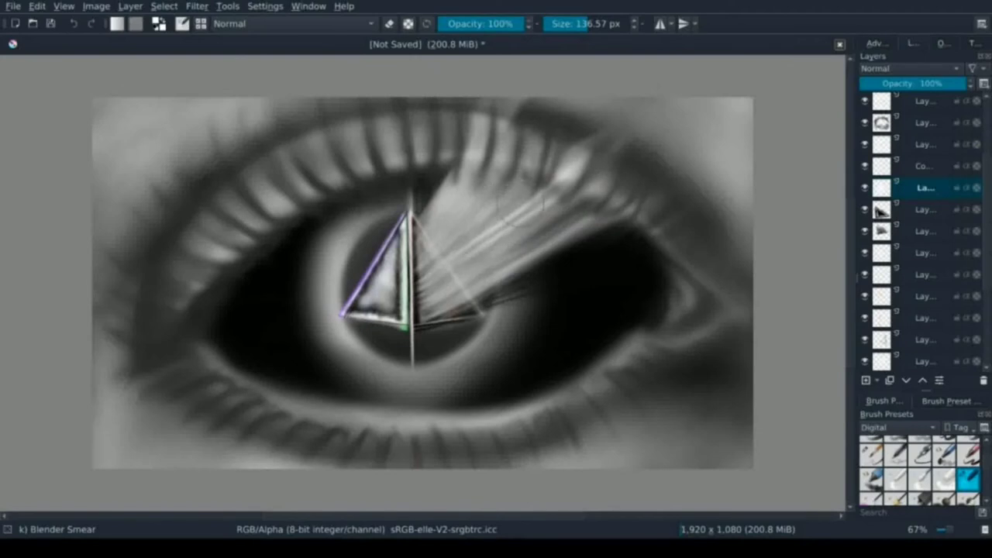
# Smear the dark iris wedge right of and below the prism lighter
pyautogui.moveTo(465, 194)
pyautogui.mouseDown()
pyautogui.moveTo(542, 105)
pyautogui.moveTo(553, 332)
pyautogui.mouseUp()
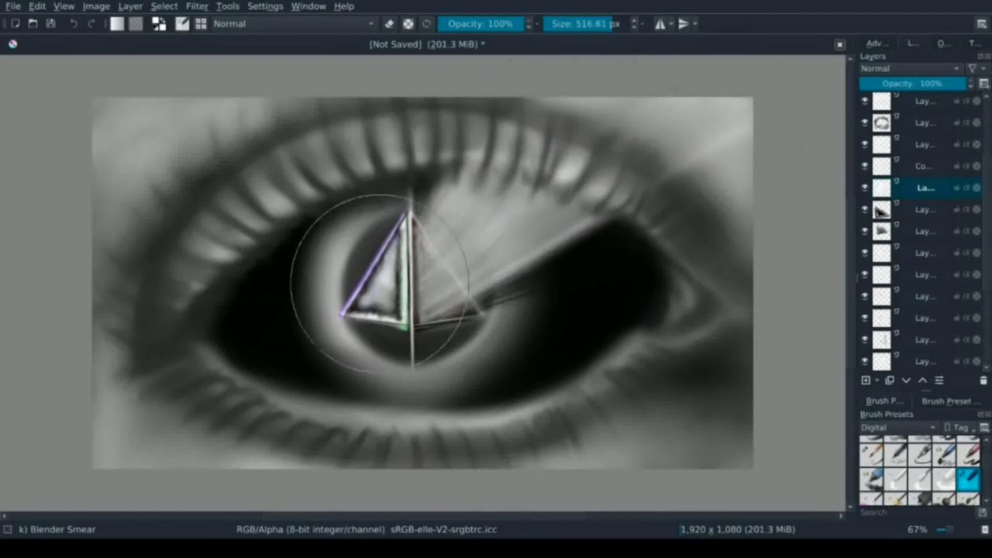
pyautogui.moveTo(655, 162); pyautogui.dragTo(266, 310)
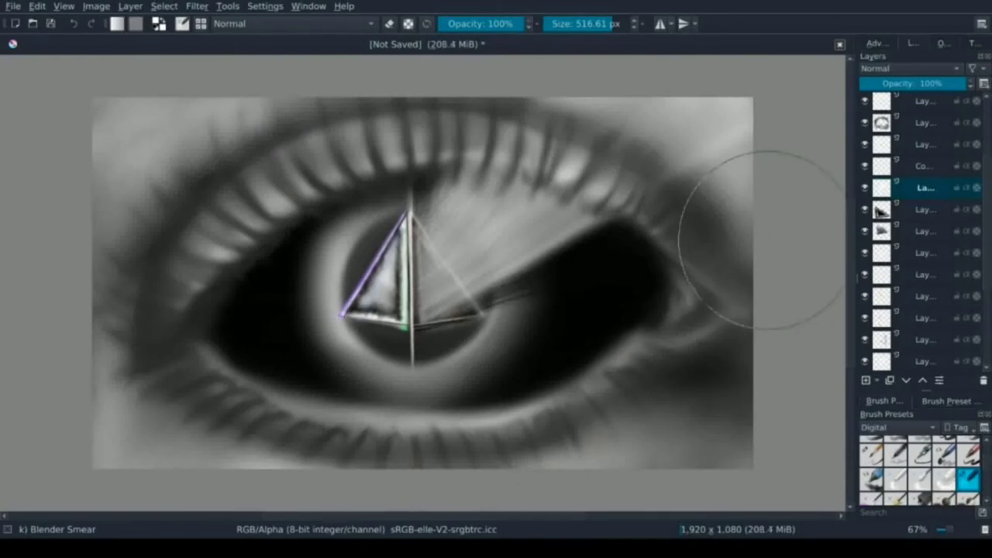
pyautogui.hotkey('ctrl', 'z')
pyautogui.press('[')
pyautogui.press('[')
pyautogui.press('[')
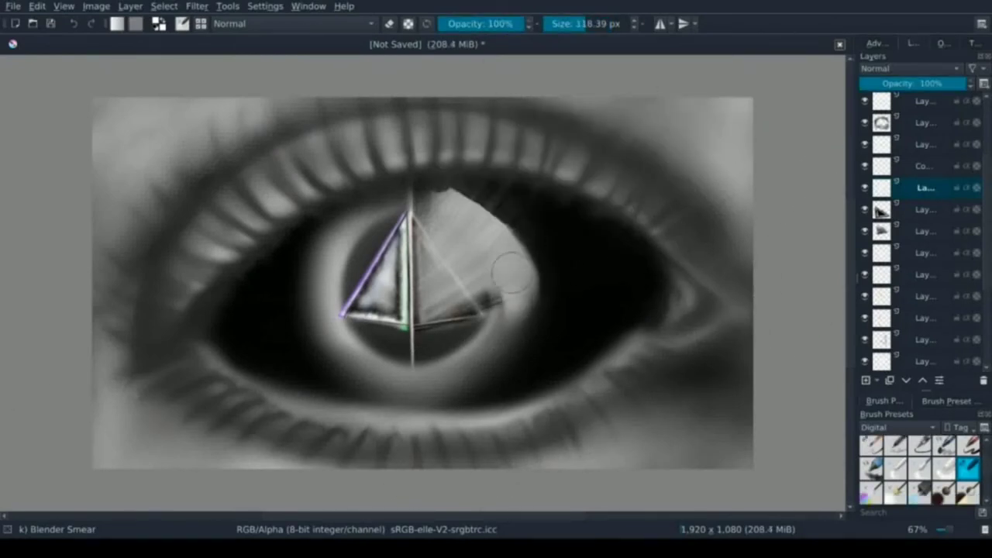
pyautogui.moveTo(505, 310)
pyautogui.mouseDown()
pyautogui.moveTo(444, 205)
pyautogui.moveTo(531, 264)
pyautogui.moveTo(516, 321)
pyautogui.moveTo(516, 248)
pyautogui.mouseUp()
pyautogui.moveTo(495, 314)
pyautogui.mouseDown()
pyautogui.moveTo(500, 353)
pyautogui.moveTo(454, 371)
pyautogui.moveTo(401, 367)
pyautogui.mouseUp()
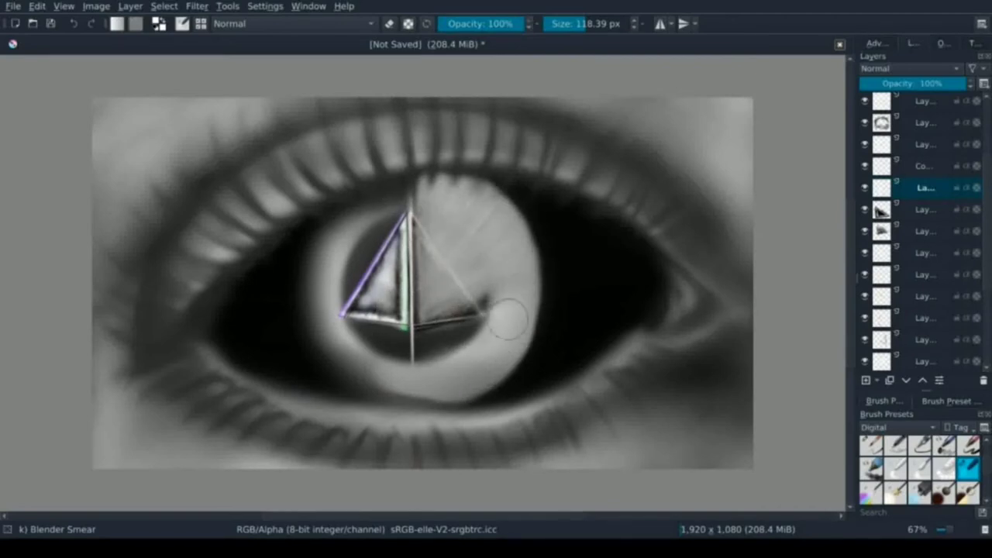
# Erase and rework the streaks right of the prism's mast
pyautogui.press('e')
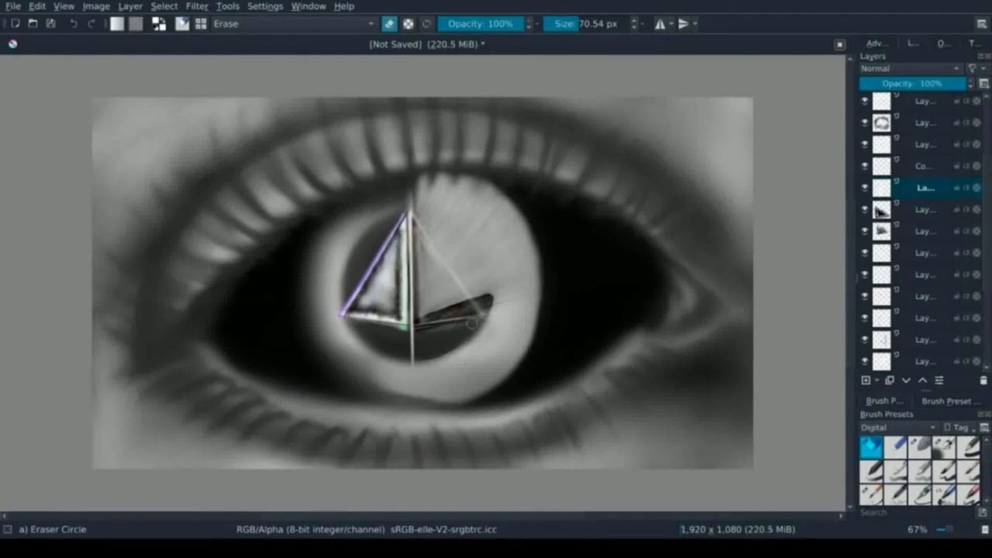
pyautogui.press('/')
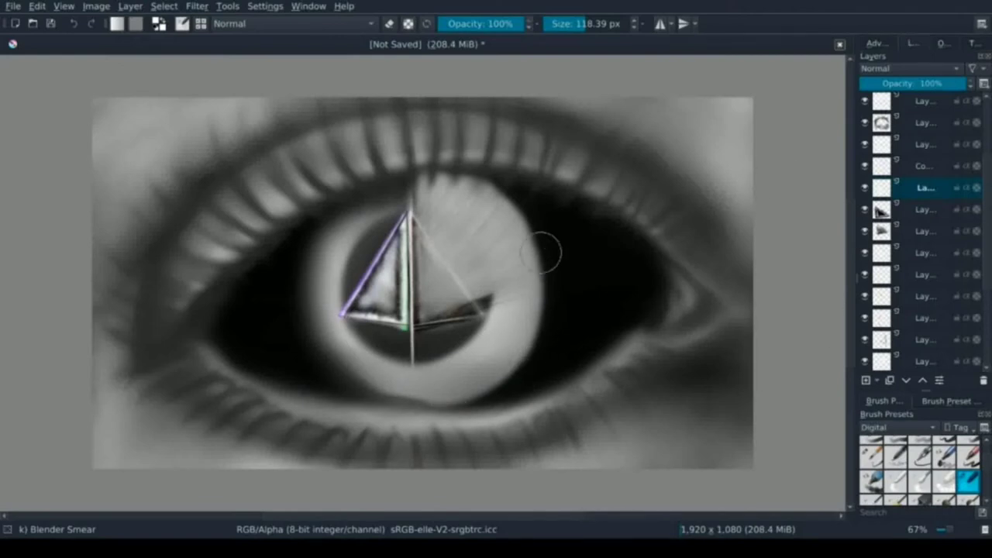
pyautogui.press('e')
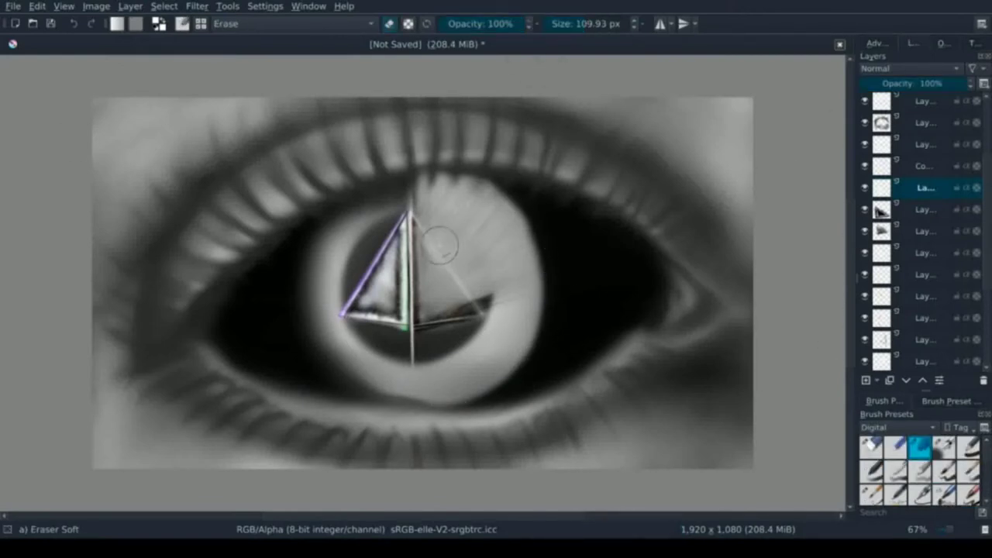
pyautogui.moveTo(486, 169)
pyautogui.mouseDown()
pyautogui.moveTo(443, 258)
pyautogui.moveTo(464, 230)
pyautogui.mouseUp()
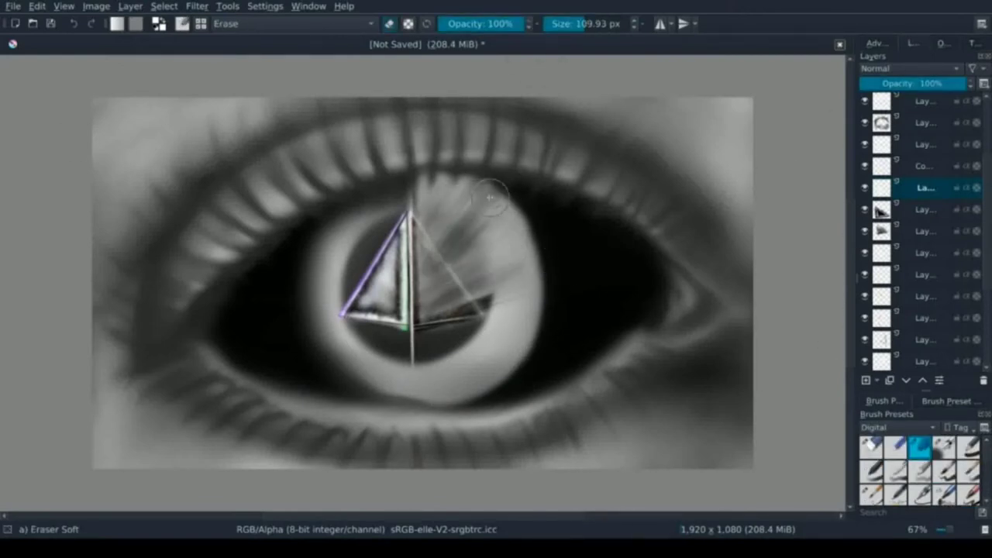
pyautogui.moveTo(428, 225); pyautogui.dragTo(465, 264)
pyautogui.press('e')
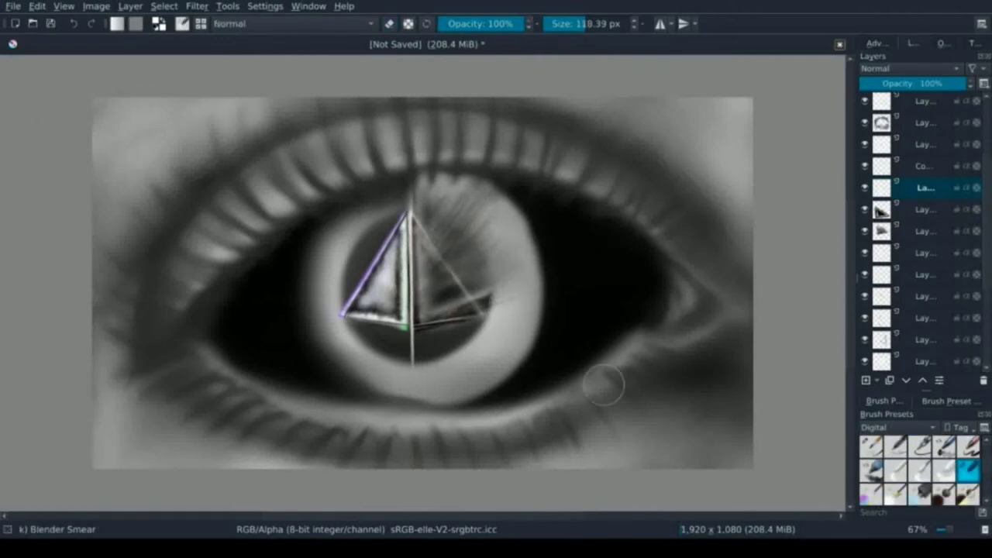
# Erase grey smear streaks beside the mast on a lower layer, then add an empty layer with Airbrush Soft
pyautogui.click(926, 230)
pyautogui.click(872, 446)
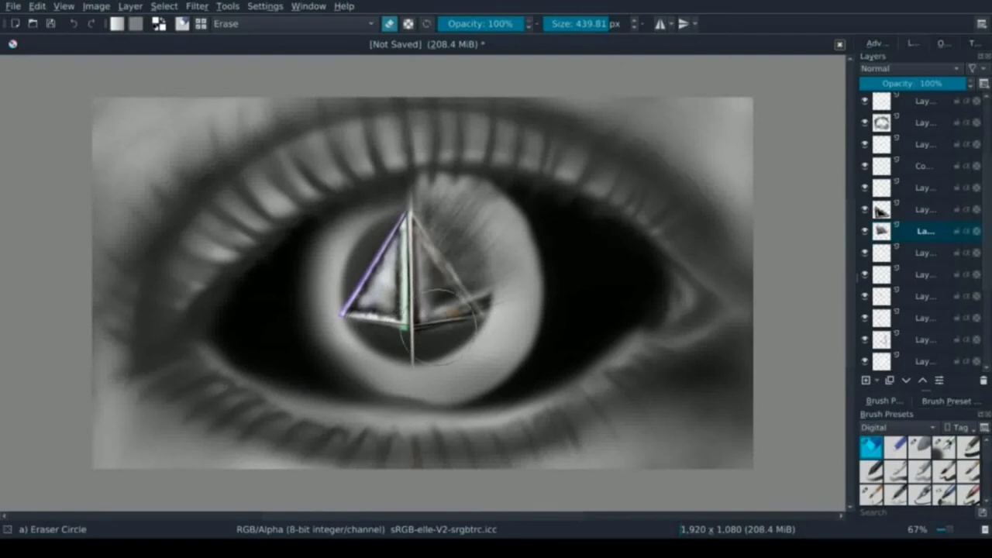
pyautogui.click(449, 307)
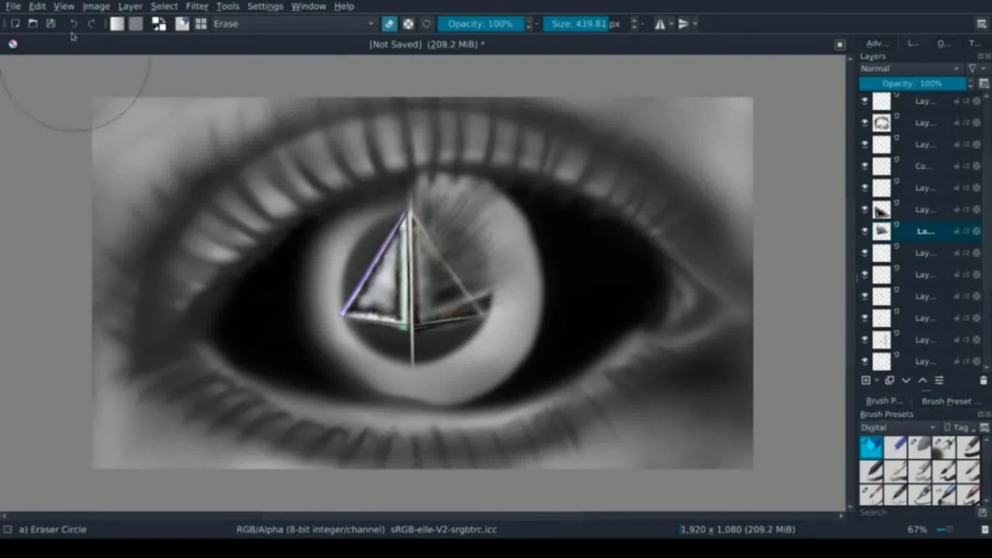
pyautogui.click(431, 310)
pyautogui.press('[')
pyautogui.press('[')
pyautogui.press('[')
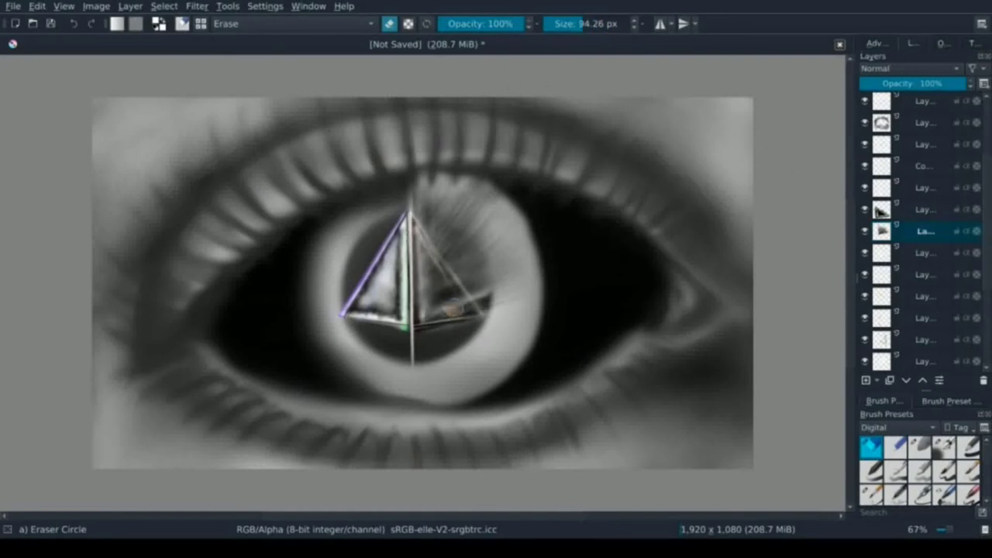
pyautogui.press('/')
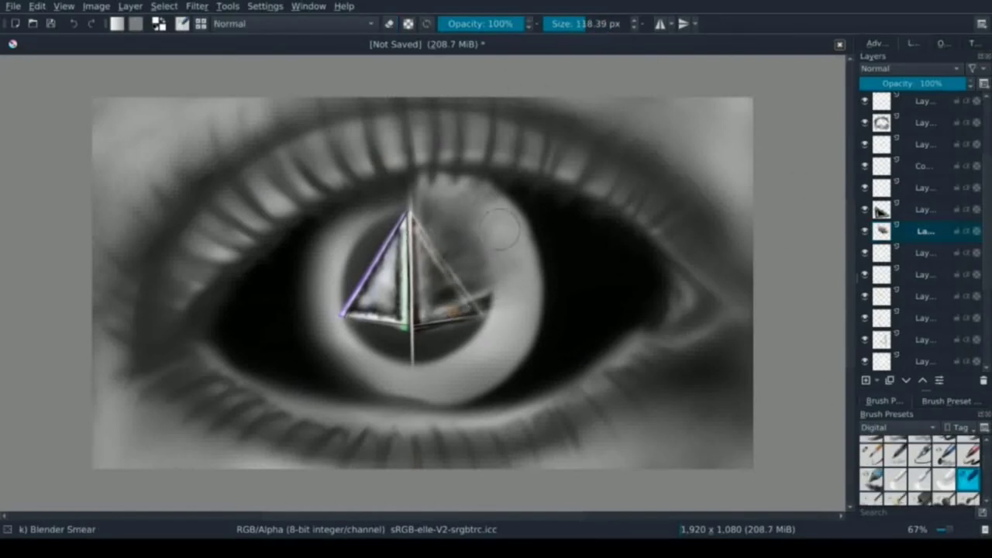
pyautogui.click(866, 380)
pyautogui.click(944, 445)
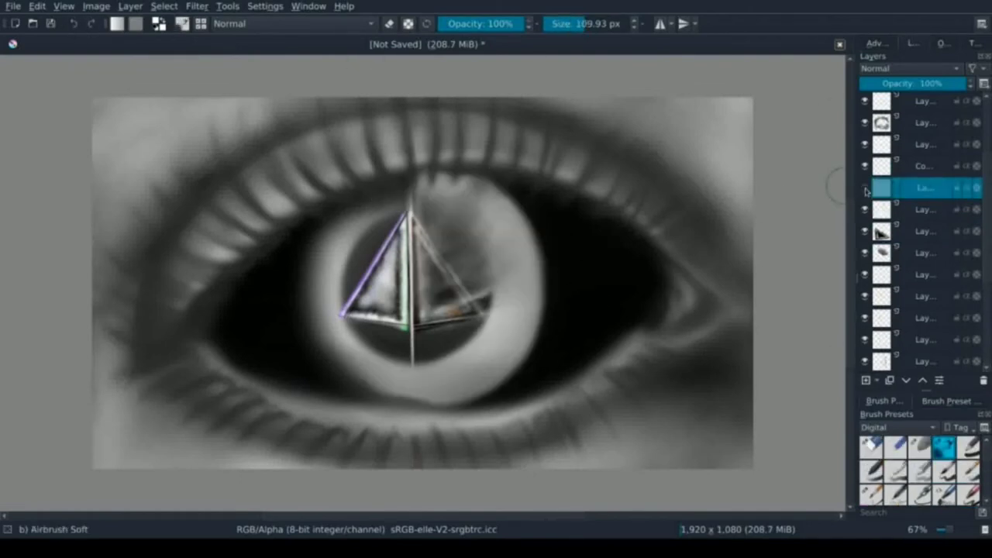
# Darken the iris's left, lower and right edges and try Texture Hair on the left iris
pyautogui.moveTo(388, 206)
pyautogui.mouseDown()
pyautogui.moveTo(319, 341)
pyautogui.moveTo(353, 203)
pyautogui.mouseUp()
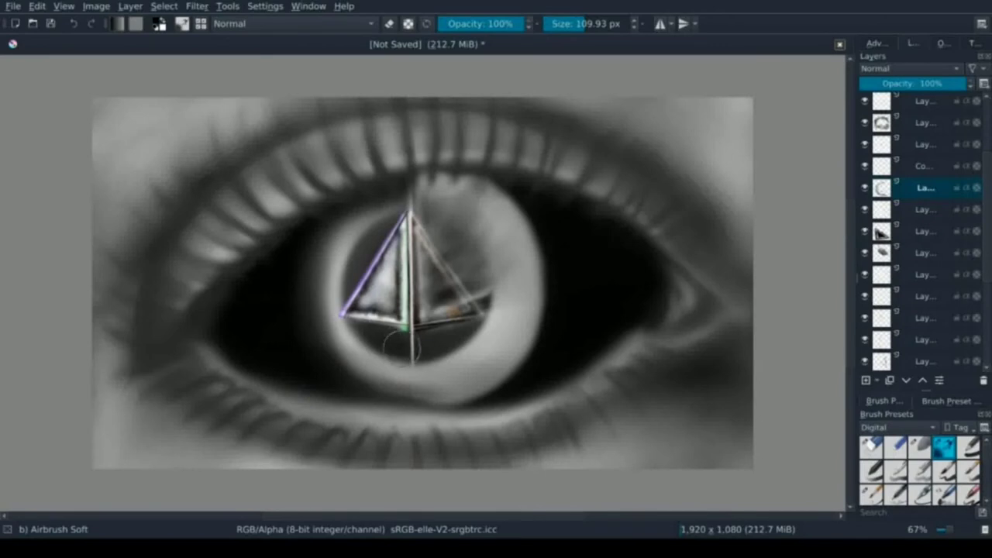
pyautogui.moveTo(426, 401)
pyautogui.mouseDown()
pyautogui.moveTo(446, 165)
pyautogui.moveTo(444, 269)
pyautogui.mouseUp()
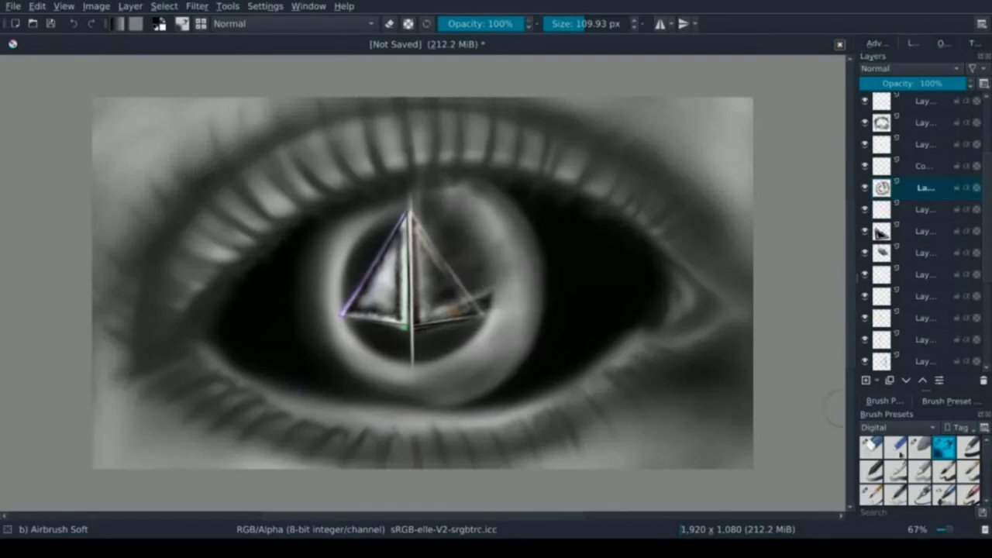
pyautogui.click(871, 468)
pyautogui.moveTo(307, 252); pyautogui.dragTo(334, 288)
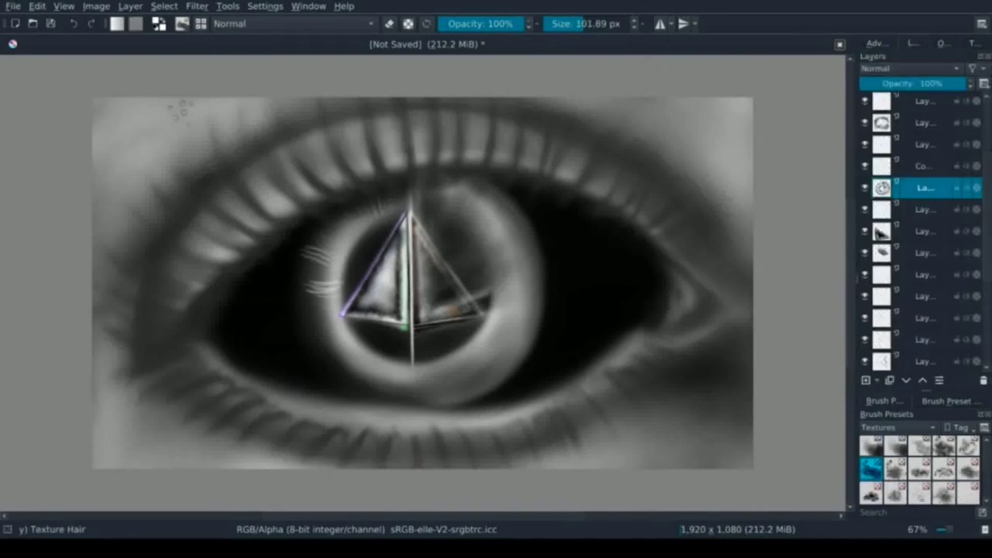
# On a new layer, paint Texture Hair fibres around the upper, right and lower-left iris ring
pyautogui.press('Insert')
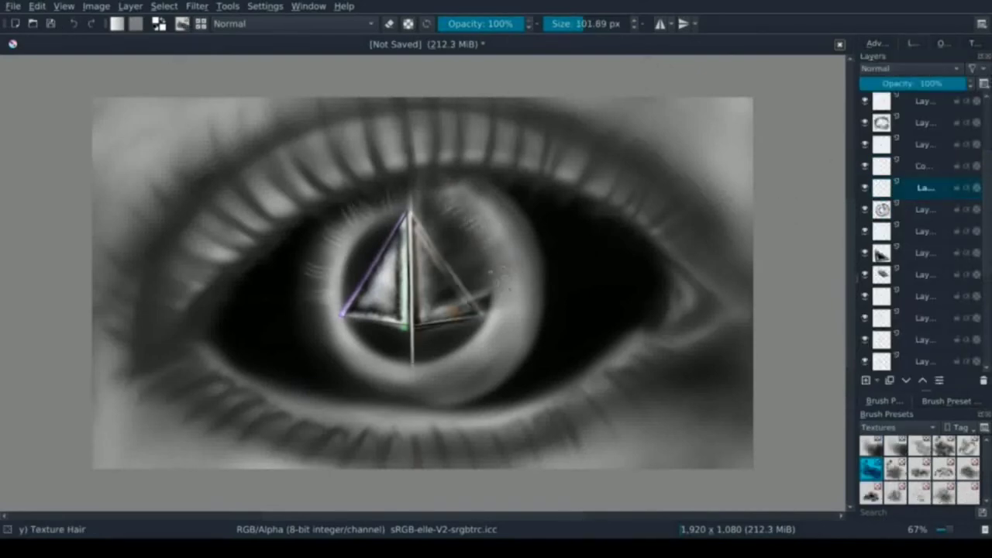
pyautogui.moveTo(430, 204); pyautogui.dragTo(448, 186)
pyautogui.moveTo(481, 245)
pyautogui.mouseDown()
pyautogui.moveTo(504, 310)
pyautogui.moveTo(434, 373)
pyautogui.moveTo(322, 287)
pyautogui.moveTo(333, 220)
pyautogui.moveTo(312, 344)
pyautogui.mouseUp()
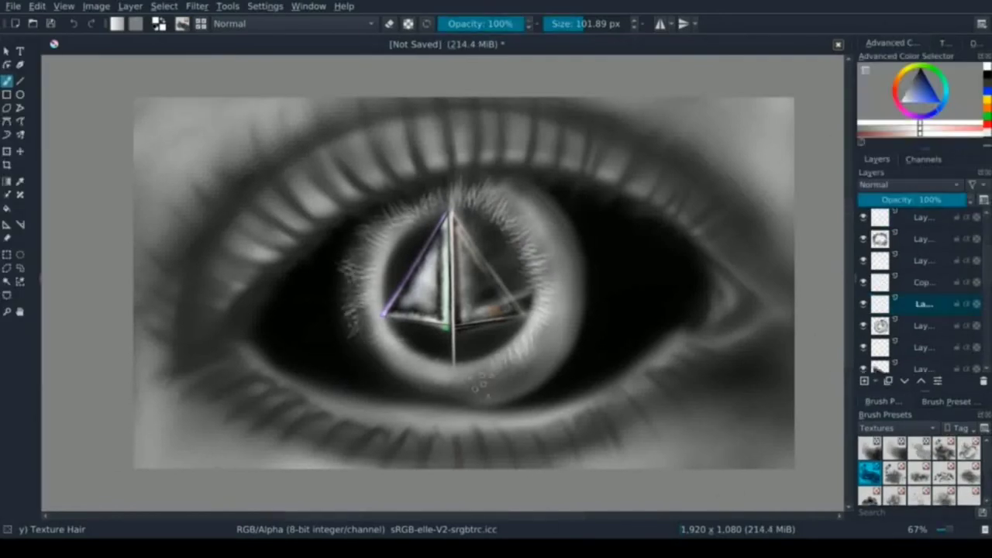
pyautogui.moveTo(481, 388)
pyautogui.mouseDown()
pyautogui.moveTo(535, 372)
pyautogui.moveTo(570, 268)
pyautogui.moveTo(504, 174)
pyautogui.moveTo(566, 248)
pyautogui.mouseUp()
pyautogui.moveTo(504, 179)
pyautogui.mouseDown()
pyautogui.moveTo(365, 225)
pyautogui.moveTo(349, 353)
pyautogui.moveTo(392, 391)
pyautogui.mouseUp()
pyautogui.moveTo(361, 341)
pyautogui.mouseDown()
pyautogui.moveTo(355, 290)
pyautogui.moveTo(370, 365)
pyautogui.mouseUp()
# Densify and brighten fibres along the left, right and lower-right iris ring
pyautogui.moveTo(341, 326)
pyautogui.mouseDown()
pyautogui.moveTo(365, 356)
pyautogui.moveTo(338, 272)
pyautogui.moveTo(431, 188)
pyautogui.mouseUp()
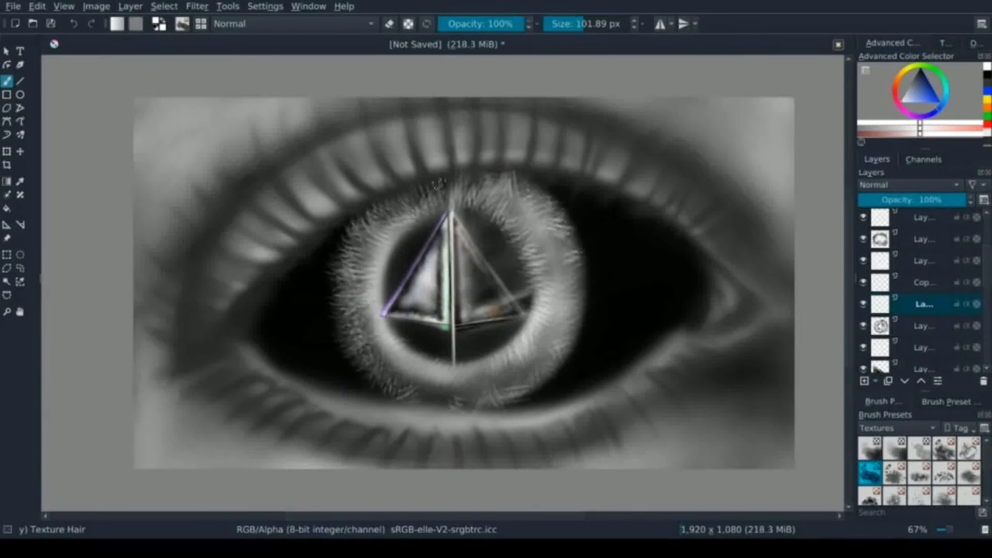
pyautogui.moveTo(348, 371); pyautogui.dragTo(338, 279)
pyautogui.moveTo(353, 232); pyautogui.dragTo(324, 299)
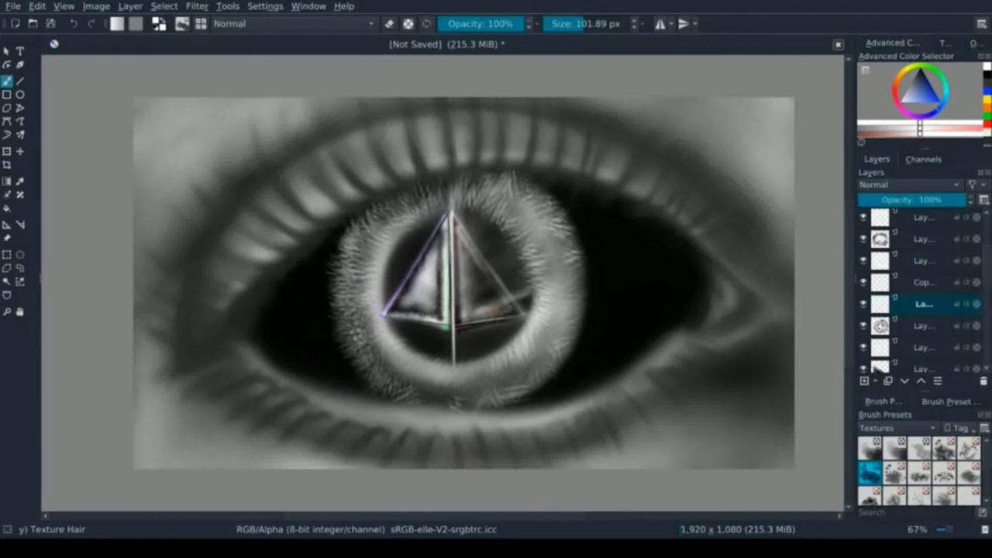
pyautogui.moveTo(535, 233)
pyautogui.mouseDown()
pyautogui.moveTo(547, 342)
pyautogui.moveTo(388, 384)
pyautogui.moveTo(361, 233)
pyautogui.moveTo(477, 182)
pyautogui.moveTo(570, 228)
pyautogui.moveTo(578, 298)
pyautogui.moveTo(573, 228)
pyautogui.mouseUp()
pyautogui.moveTo(534, 350)
pyautogui.mouseDown()
pyautogui.moveTo(480, 388)
pyautogui.moveTo(566, 342)
pyautogui.moveTo(465, 400)
pyautogui.mouseUp()
# Test a large dark soft-airbrush glaze over the ring, undo it, and compare
pyautogui.press('/')
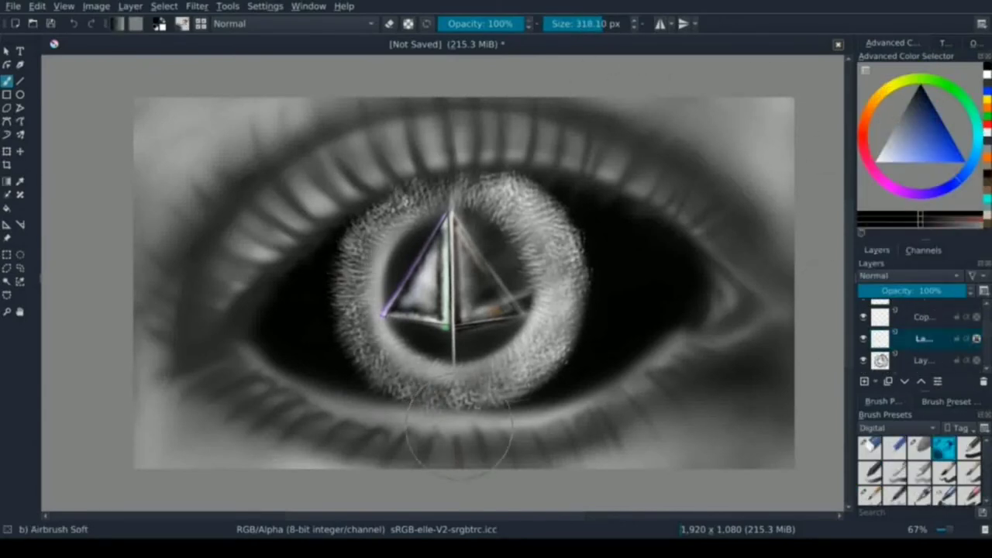
pyautogui.moveTo(403, 233); pyautogui.dragTo(528, 349)
pyautogui.hotkey('ctrl', 'z')
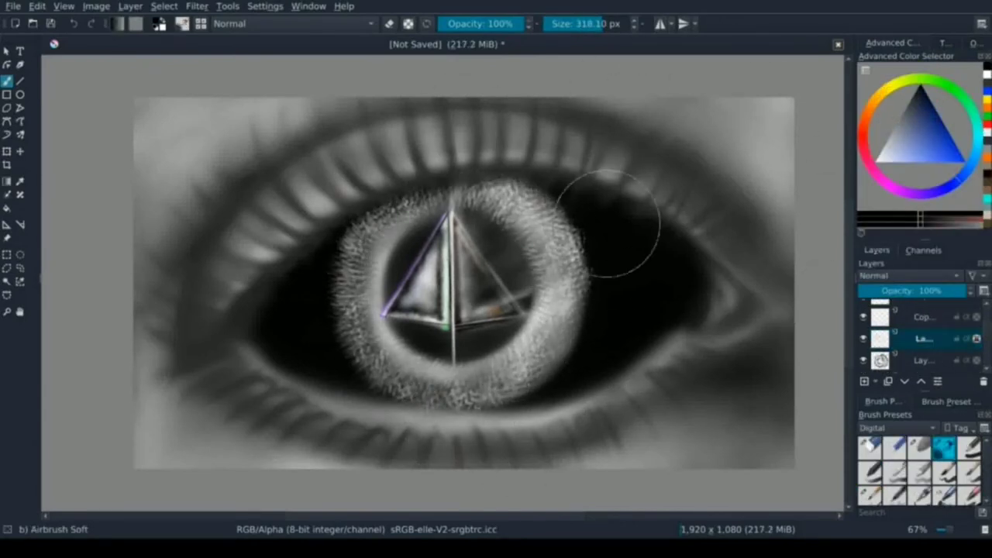
pyautogui.click(864, 339)
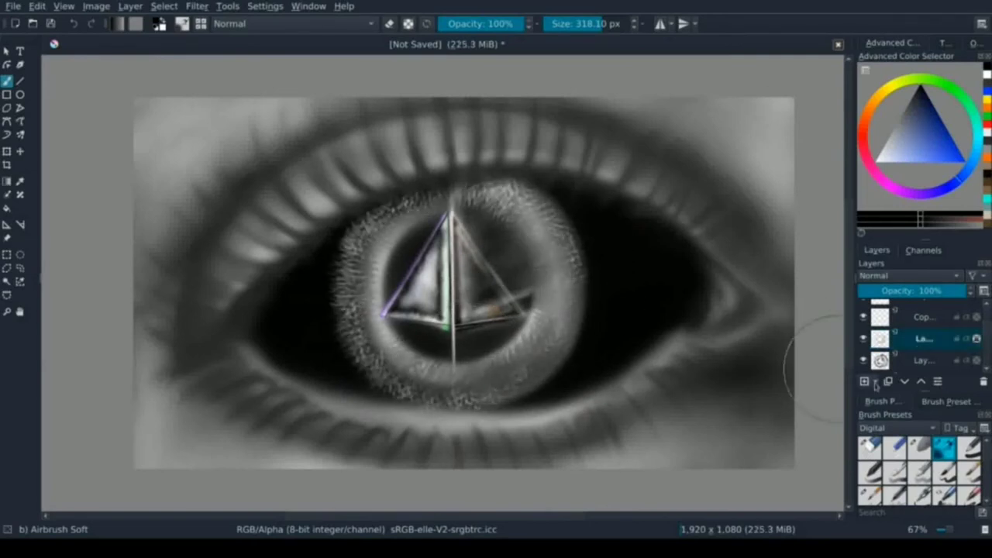
# Add Texture Hair fibres along the upper-right and lower-right iris ring
pyautogui.click(897, 428)
pyautogui.click(870, 467)
pyautogui.moveTo(555, 194); pyautogui.dragTo(589, 277)
pyautogui.moveTo(547, 198); pyautogui.dragTo(575, 232)
pyautogui.moveTo(575, 347)
pyautogui.mouseDown()
pyautogui.moveTo(514, 405)
pyautogui.moveTo(573, 353)
pyautogui.mouseUp()
pyautogui.moveTo(529, 214)
pyautogui.mouseDown()
pyautogui.moveTo(562, 298)
pyautogui.moveTo(465, 200)
pyautogui.mouseUp()
# Brighten the right, left and upper-left iris ring with more hair fibres
pyautogui.moveTo(528, 232)
pyautogui.mouseDown()
pyautogui.moveTo(541, 301)
pyautogui.moveTo(520, 353)
pyautogui.moveTo(449, 380)
pyautogui.moveTo(395, 365)
pyautogui.mouseUp()
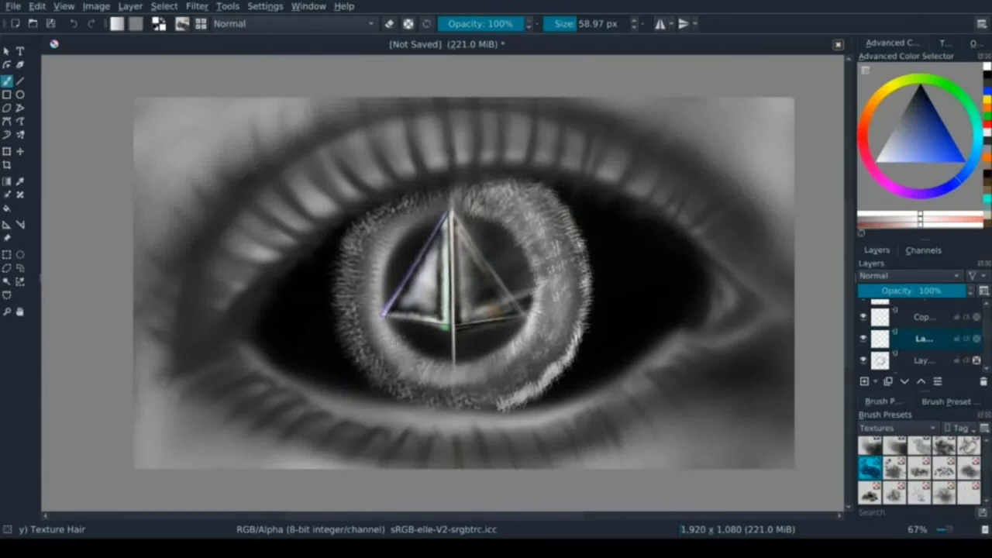
pyautogui.moveTo(377, 290)
pyautogui.mouseDown()
pyautogui.moveTo(404, 226)
pyautogui.moveTo(434, 200)
pyautogui.mouseUp()
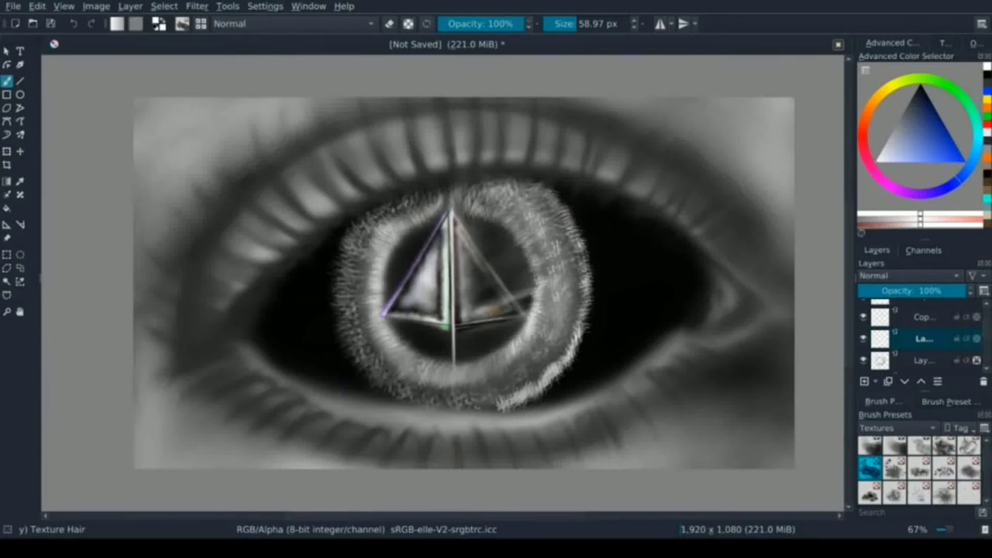
pyautogui.moveTo(362, 286); pyautogui.dragTo(367, 222)
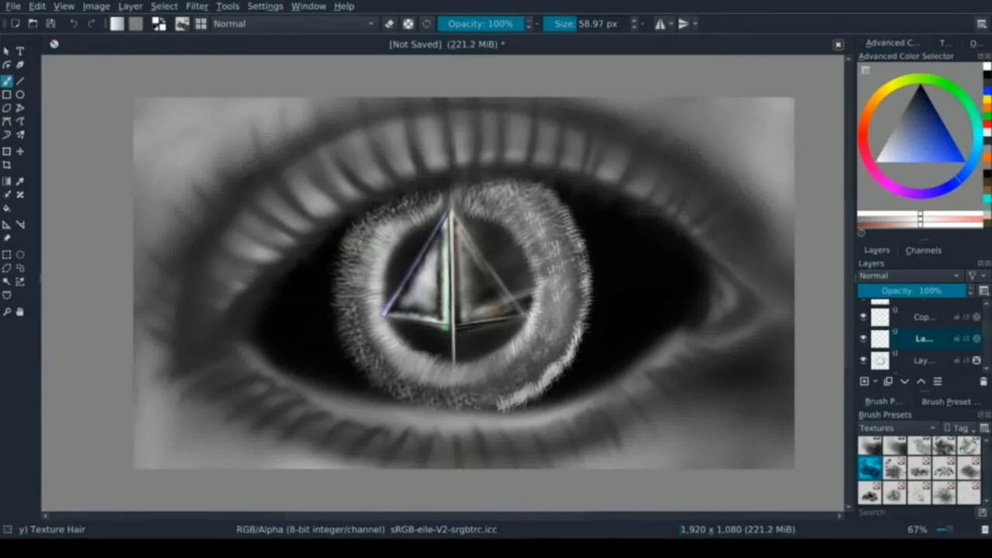
pyautogui.moveTo(396, 217); pyautogui.dragTo(469, 182)
pyautogui.moveTo(411, 200)
pyautogui.mouseDown()
pyautogui.moveTo(376, 229)
pyautogui.moveTo(423, 190)
pyautogui.mouseUp()
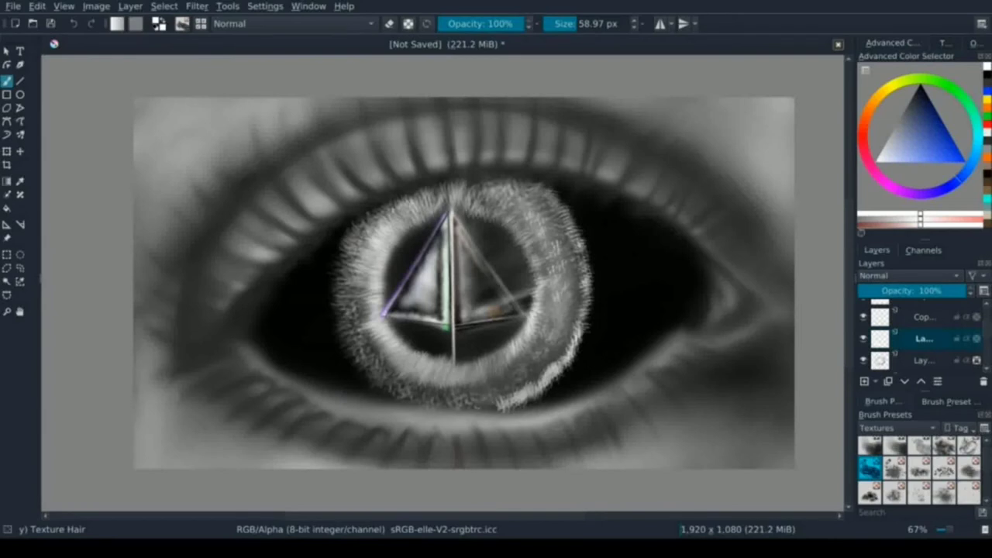
pyautogui.moveTo(405, 232)
pyautogui.mouseDown()
pyautogui.moveTo(432, 212)
pyautogui.moveTo(446, 180)
pyautogui.mouseUp()
# Erase stray fibres, then airbrush black shading along the outer iris edge
pyautogui.press('e')
pyautogui.moveTo(442, 217); pyautogui.dragTo(419, 264)
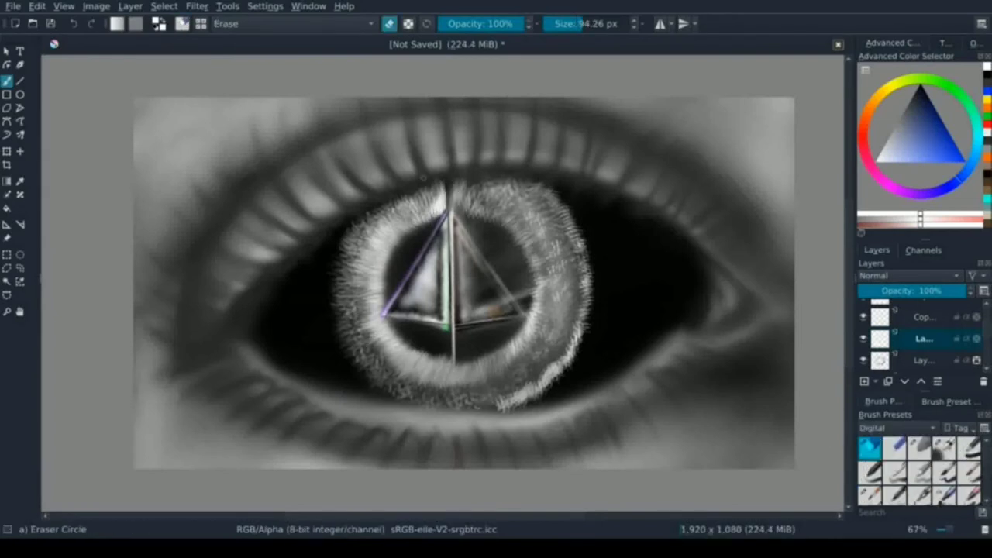
pyautogui.click(944, 447)
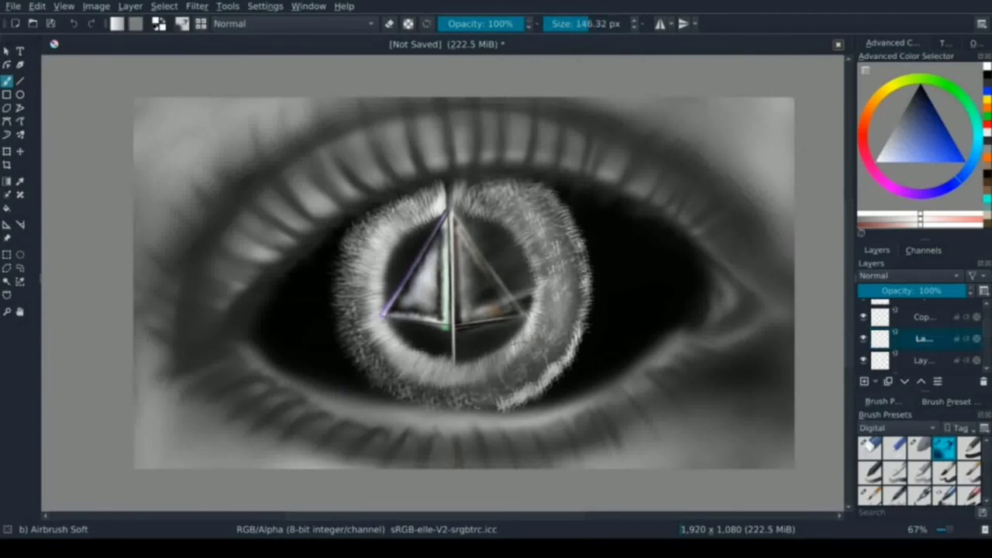
pyautogui.press('d')
pyautogui.moveTo(355, 228)
pyautogui.mouseDown()
pyautogui.moveTo(578, 343)
pyautogui.moveTo(467, 379)
pyautogui.mouseUp()
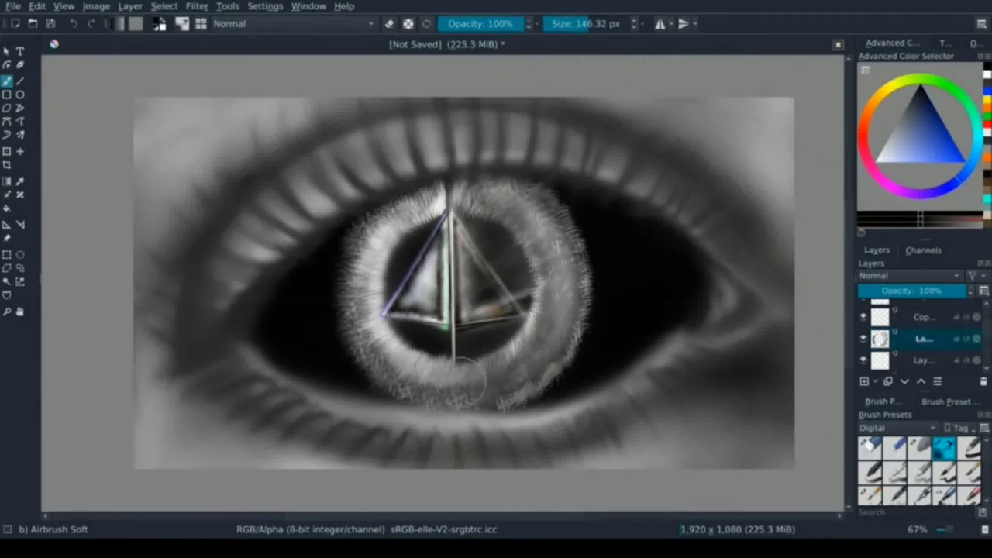
pyautogui.click(898, 428)
pyautogui.click(870, 472)
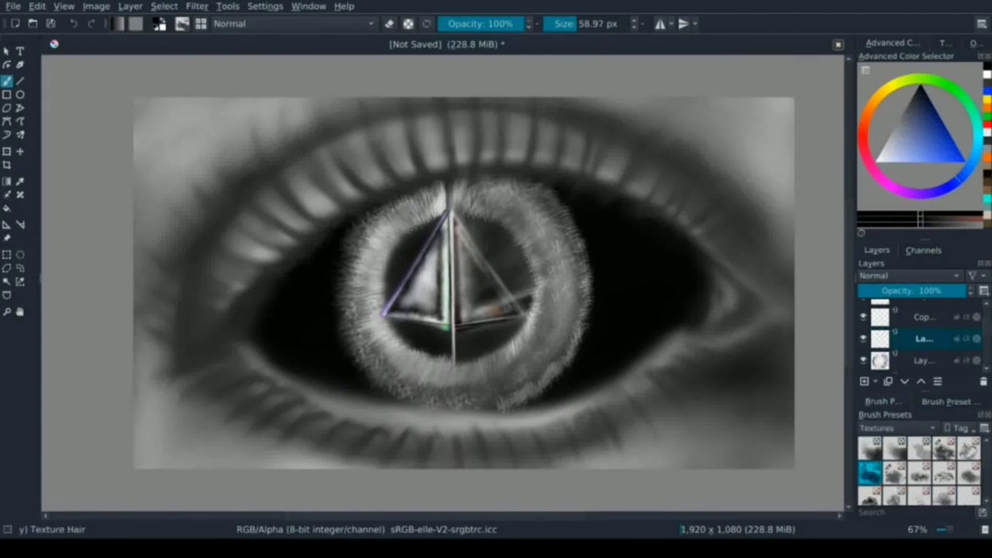
# Darken the inner iris all round with dark Texture Hair fibre strokes
pyautogui.moveTo(407, 211)
pyautogui.mouseDown()
pyautogui.moveTo(376, 230)
pyautogui.moveTo(362, 271)
pyautogui.mouseUp()
pyautogui.moveTo(354, 326)
pyautogui.mouseDown()
pyautogui.moveTo(440, 378)
pyautogui.moveTo(359, 283)
pyautogui.moveTo(398, 392)
pyautogui.mouseUp()
pyautogui.moveTo(521, 395); pyautogui.dragTo(573, 347)
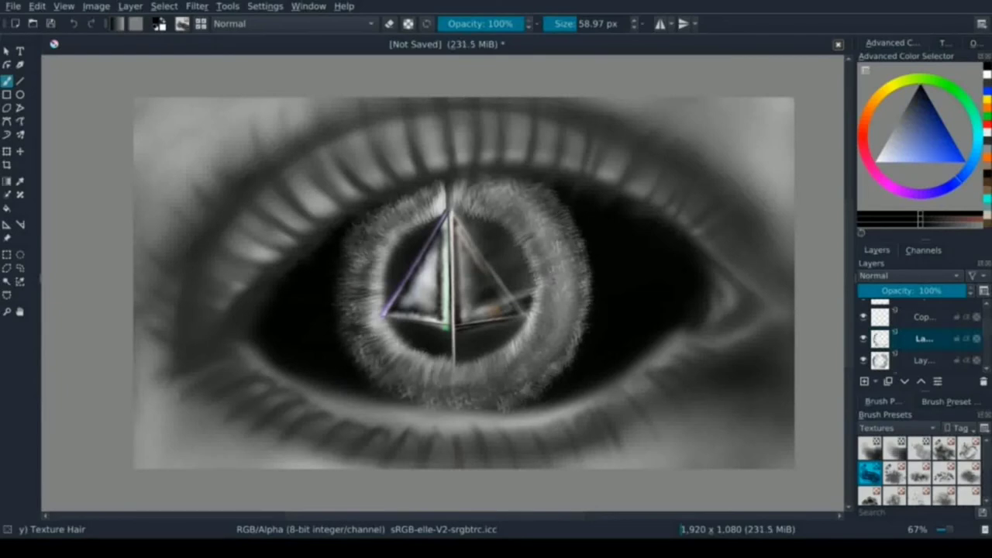
pyautogui.moveTo(533, 244); pyautogui.dragTo(557, 214)
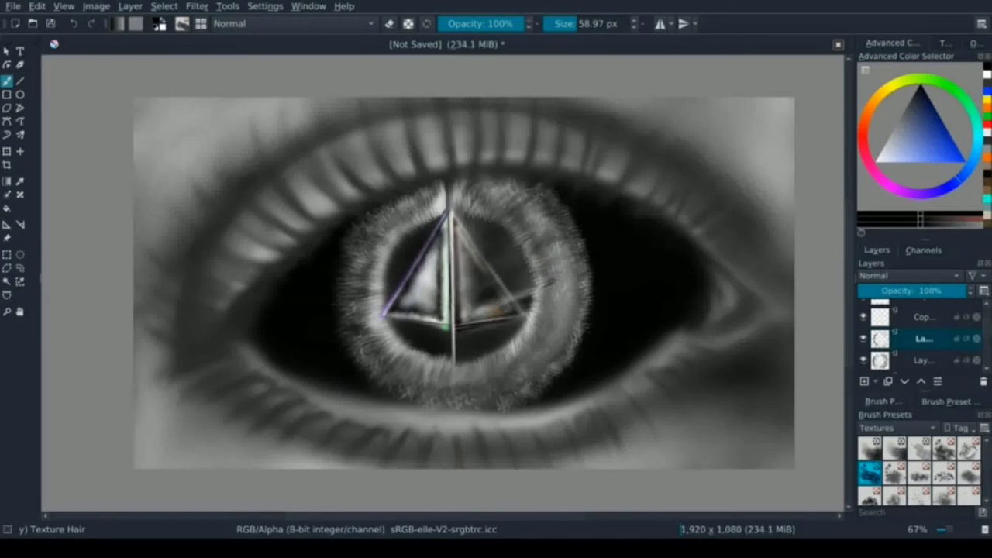
pyautogui.moveTo(549, 294)
pyautogui.mouseDown()
pyautogui.moveTo(525, 356)
pyautogui.moveTo(469, 384)
pyautogui.moveTo(365, 329)
pyautogui.moveTo(438, 390)
pyautogui.mouseUp()
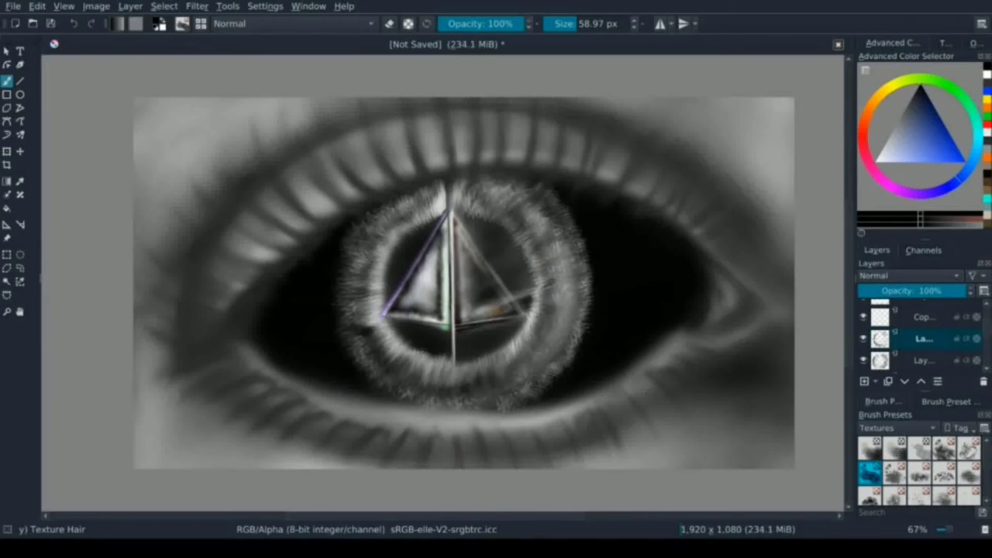
pyautogui.moveTo(558, 236); pyautogui.dragTo(485, 229)
pyautogui.moveTo(524, 279); pyautogui.dragTo(517, 250)
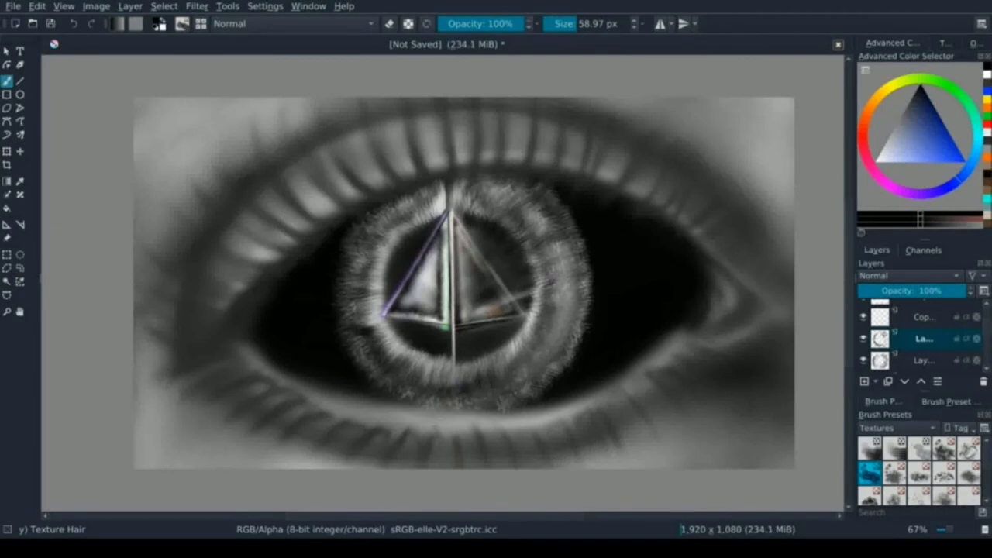
pyautogui.moveTo(520, 357); pyautogui.dragTo(570, 287)
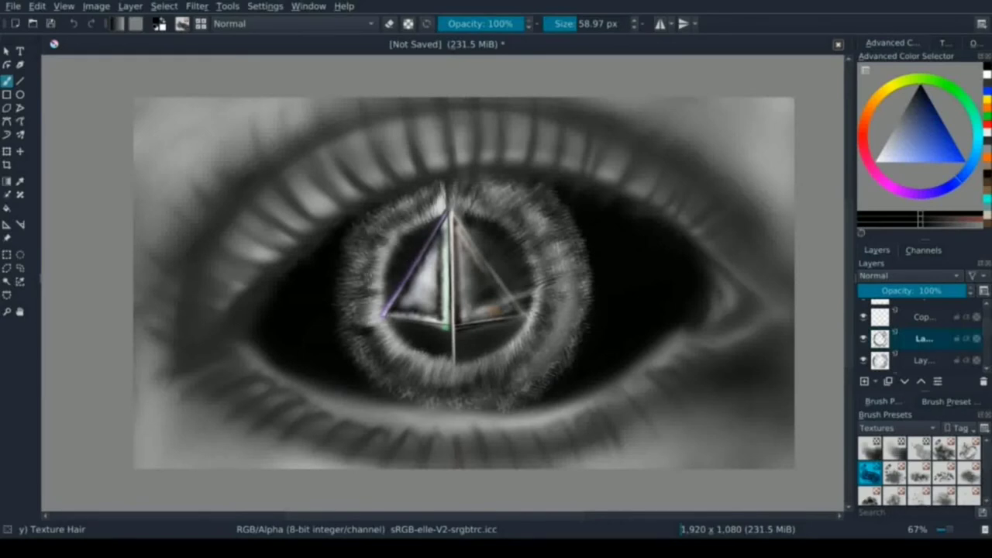
# Pick a light iris tone, streak light fibres along both edges, and smear the right edge
pyautogui.keyDown('ctrl'); pyautogui.click(508, 241); pyautogui.keyUp('ctrl')
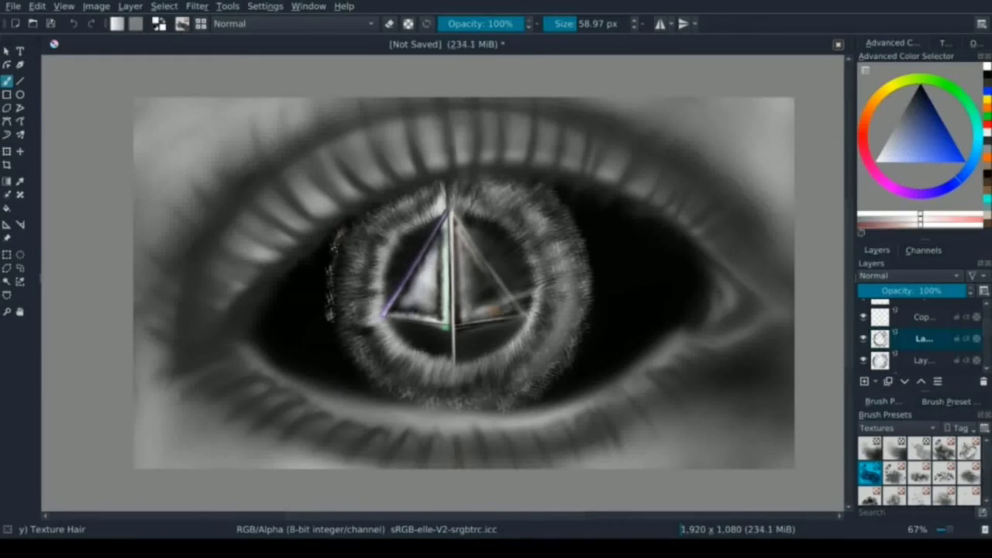
pyautogui.moveTo(341, 247); pyautogui.dragTo(332, 334)
pyautogui.moveTo(331, 295); pyautogui.dragTo(355, 379)
pyautogui.moveTo(552, 393)
pyautogui.mouseDown()
pyautogui.moveTo(569, 360)
pyautogui.moveTo(585, 264)
pyautogui.mouseUp()
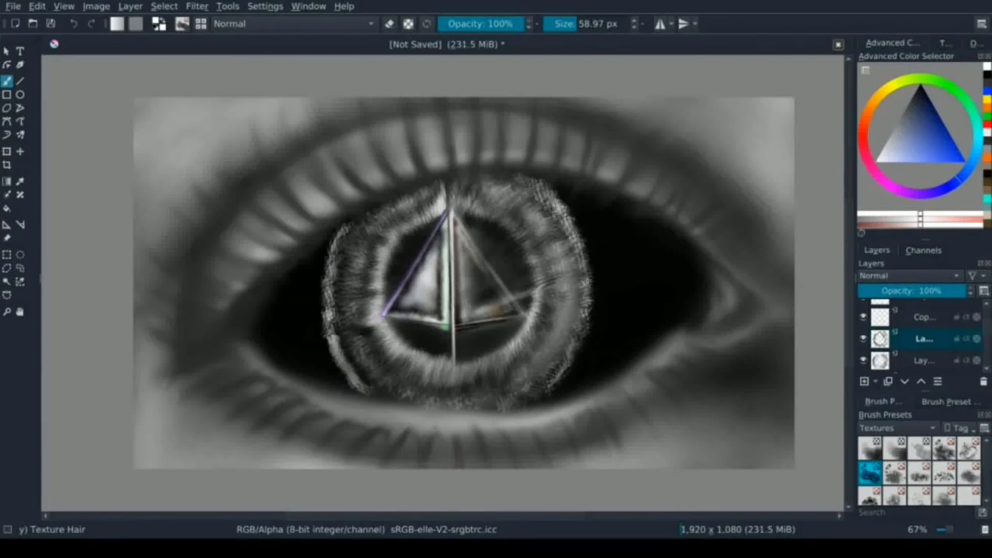
pyautogui.moveTo(340, 365); pyautogui.dragTo(369, 391)
pyautogui.press('/')
pyautogui.moveTo(594, 250)
pyautogui.mouseDown()
pyautogui.moveTo(587, 313)
pyautogui.moveTo(551, 380)
pyautogui.mouseUp()
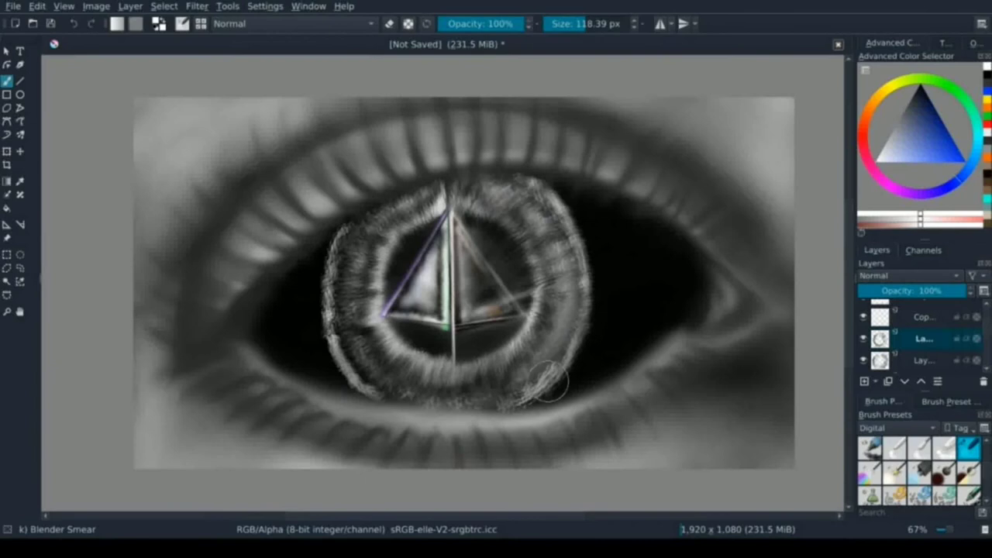
# Smear the spiky left edge of the iris softer
pyautogui.moveTo(360, 377); pyautogui.dragTo(355, 220)
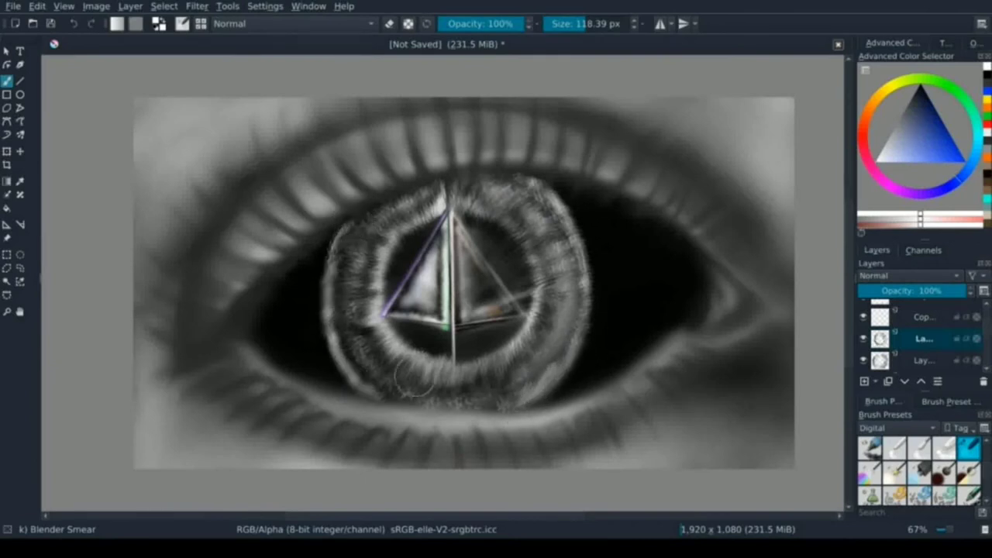
pyautogui.press('/')
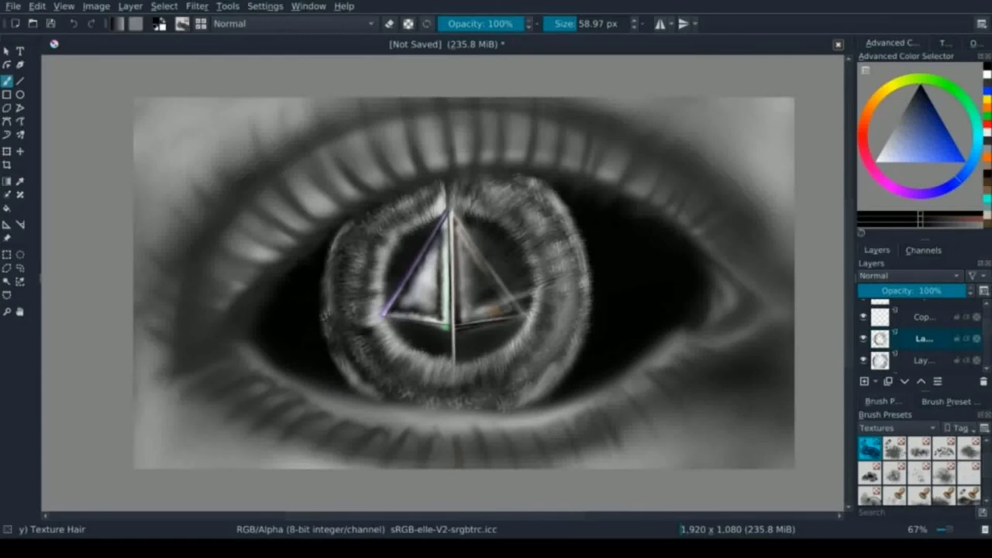
pyautogui.press('e')
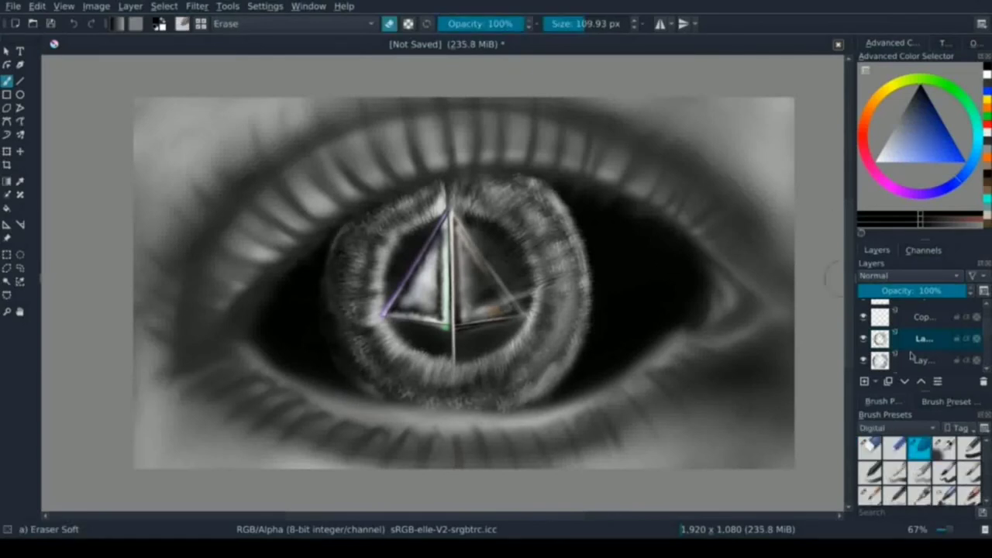
# Select the iris layer and raise it to the top of the layer stack
pyautogui.click(923, 353)
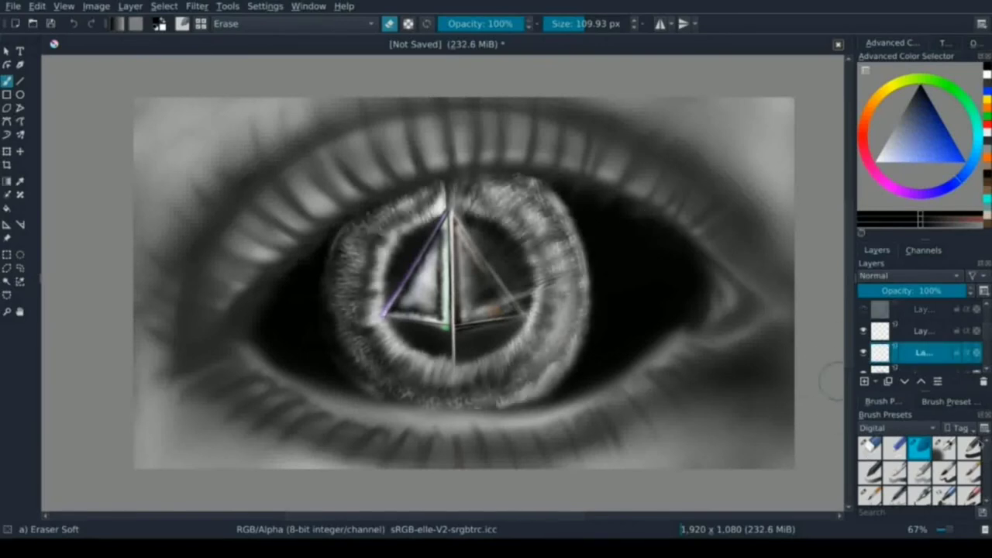
pyautogui.press('pageup')
pyautogui.press('pagedown')
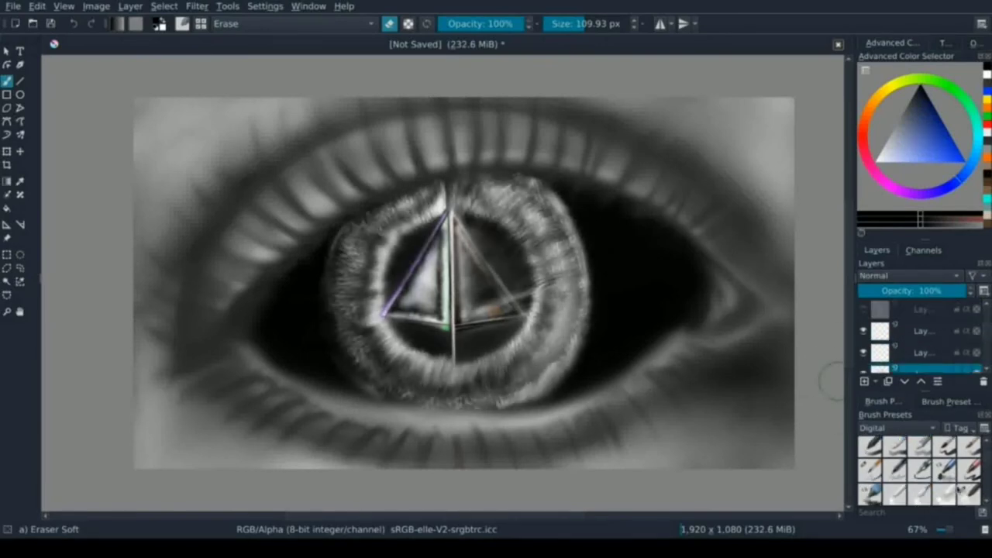
pyautogui.press('/')
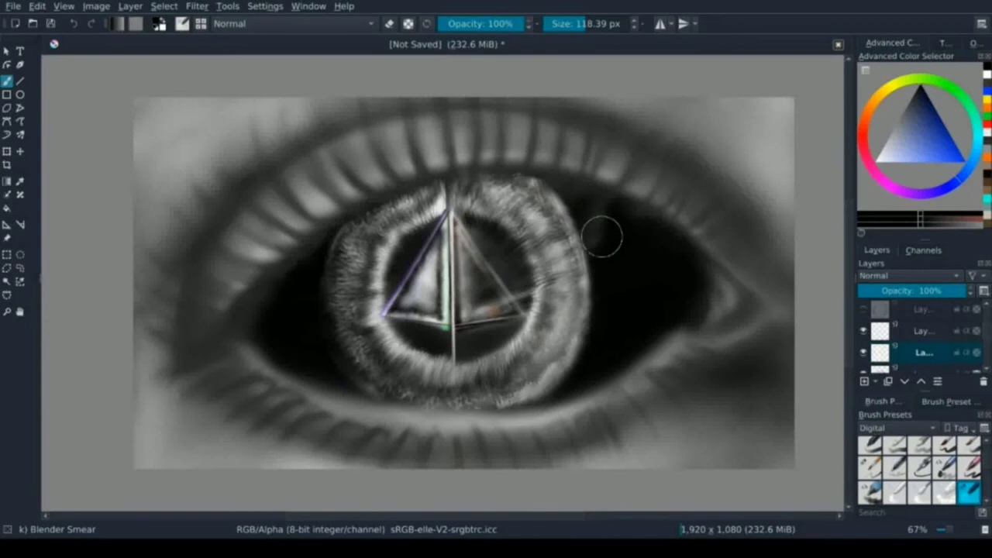
pyautogui.press('/')
pyautogui.press('/')
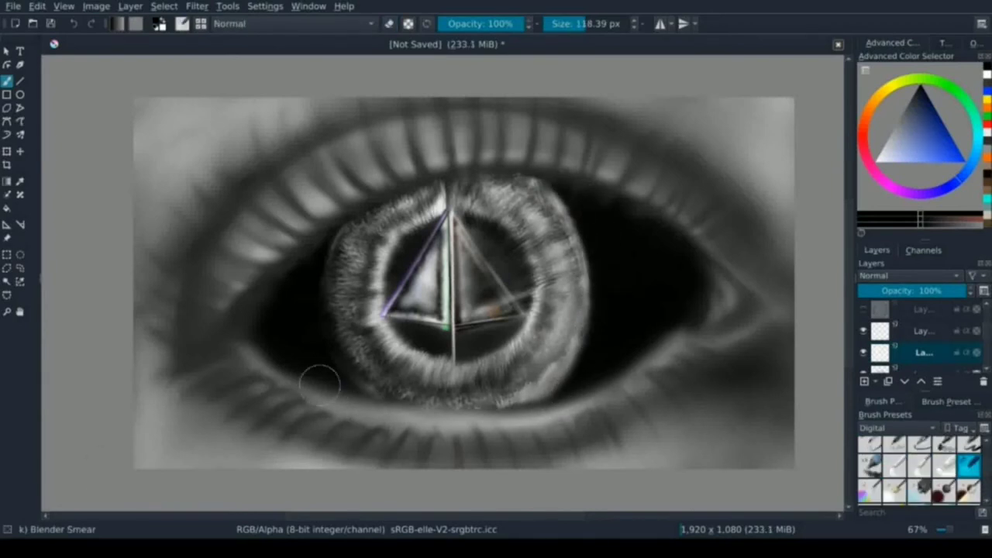
pyautogui.hotkey('ctrl', 'pageup')
pyautogui.hotkey('ctrl', 'pageup')
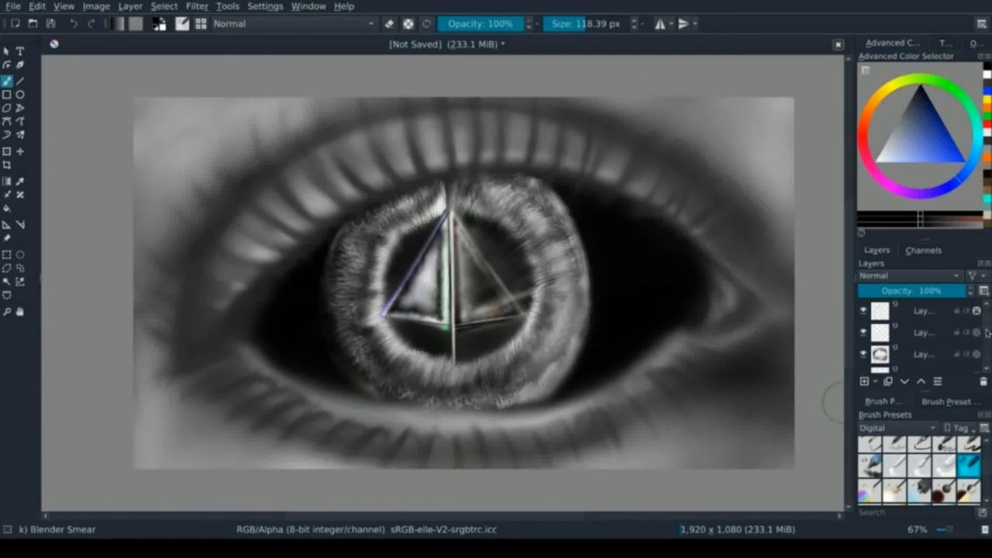
pyautogui.hotkey('ctrl', 't')
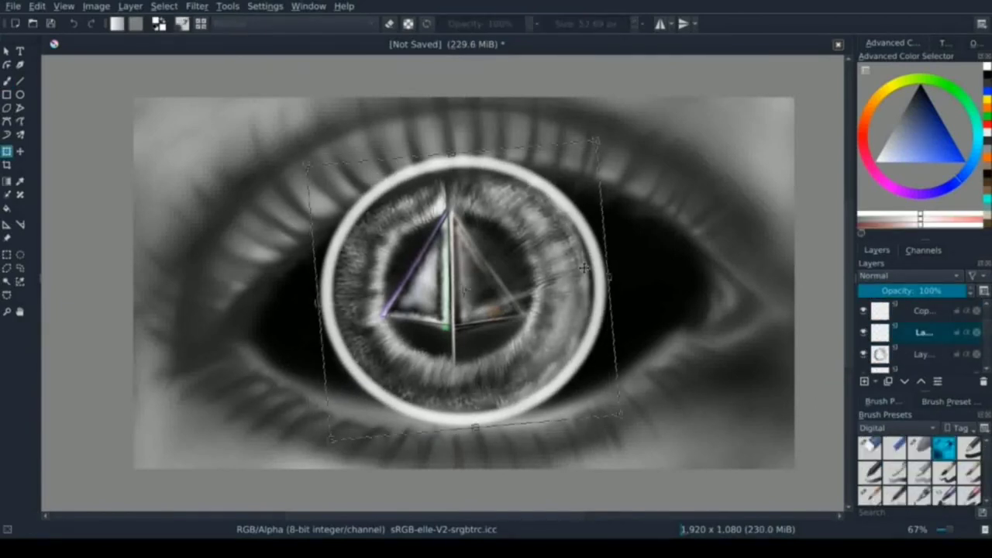
# Fade the top and sides of the scaled white ring with the soft eraser
pyautogui.press('b')
pyautogui.press('e')
pyautogui.moveTo(565, 120)
pyautogui.mouseDown()
pyautogui.moveTo(334, 210)
pyautogui.moveTo(325, 318)
pyautogui.mouseUp()
pyautogui.moveTo(496, 147)
pyautogui.mouseDown()
pyautogui.moveTo(615, 377)
pyautogui.moveTo(463, 450)
pyautogui.moveTo(354, 421)
pyautogui.moveTo(365, 398)
pyautogui.moveTo(598, 266)
pyautogui.mouseUp()
pyautogui.hotkey('ctrl', 'z')
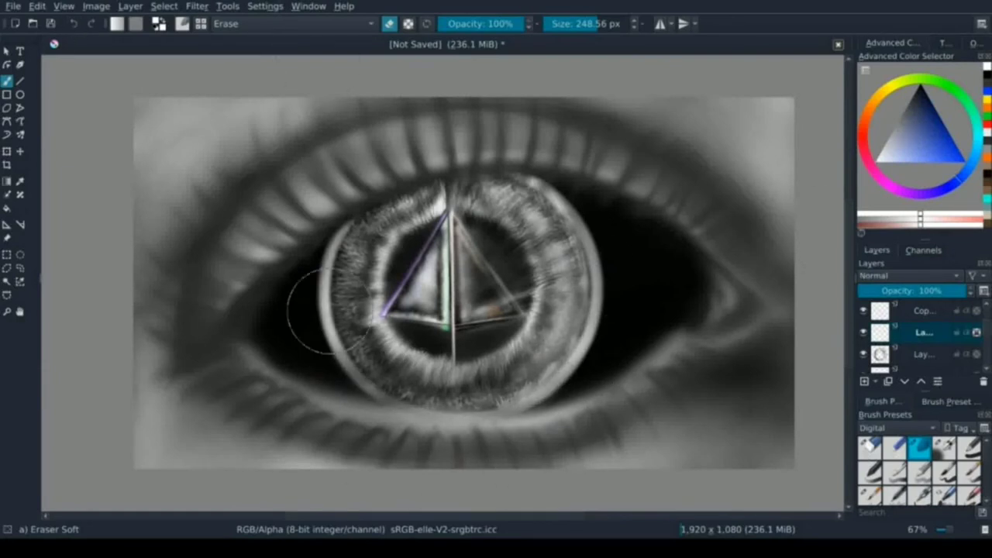
# Airbrush the ring's right edge with dark shading and a light highlight
pyautogui.press('/')
pyautogui.moveTo(517, 165); pyautogui.dragTo(475, 407)
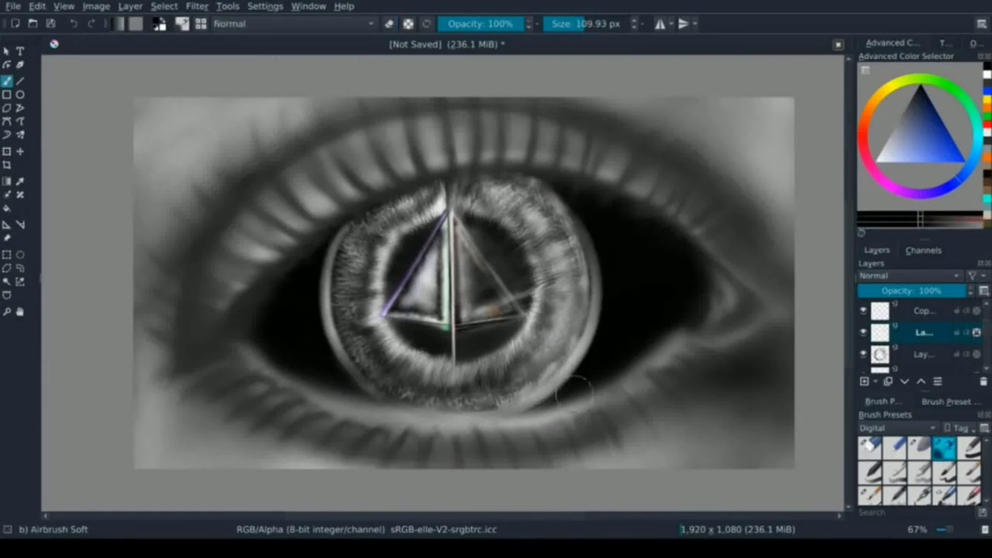
pyautogui.click(898, 145)
pyautogui.moveTo(591, 221); pyautogui.dragTo(601, 298)
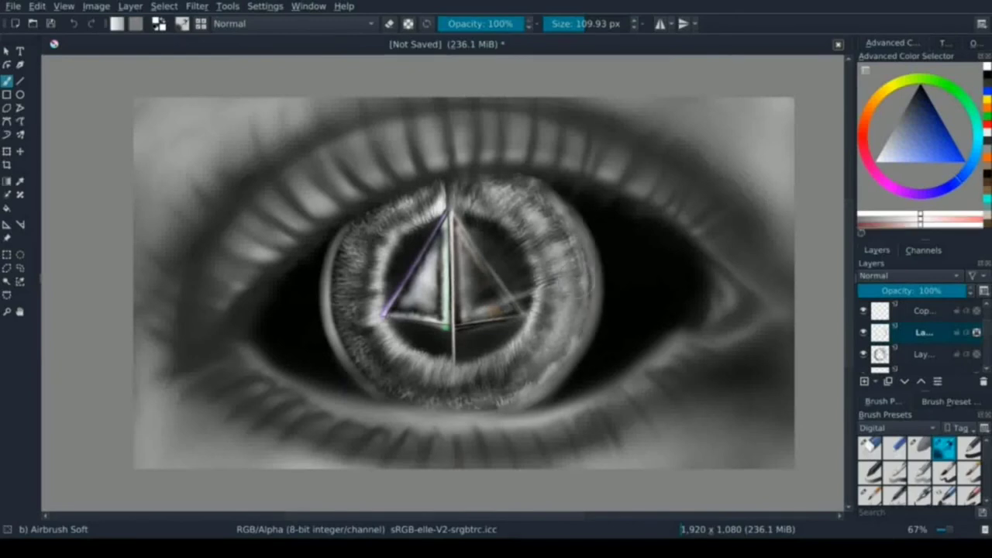
pyautogui.moveTo(578, 349); pyautogui.dragTo(543, 407)
pyautogui.press('x')
pyautogui.moveTo(631, 281)
pyautogui.mouseDown()
pyautogui.moveTo(582, 233)
pyautogui.moveTo(578, 334)
pyautogui.moveTo(592, 204)
pyautogui.moveTo(589, 380)
pyautogui.mouseUp()
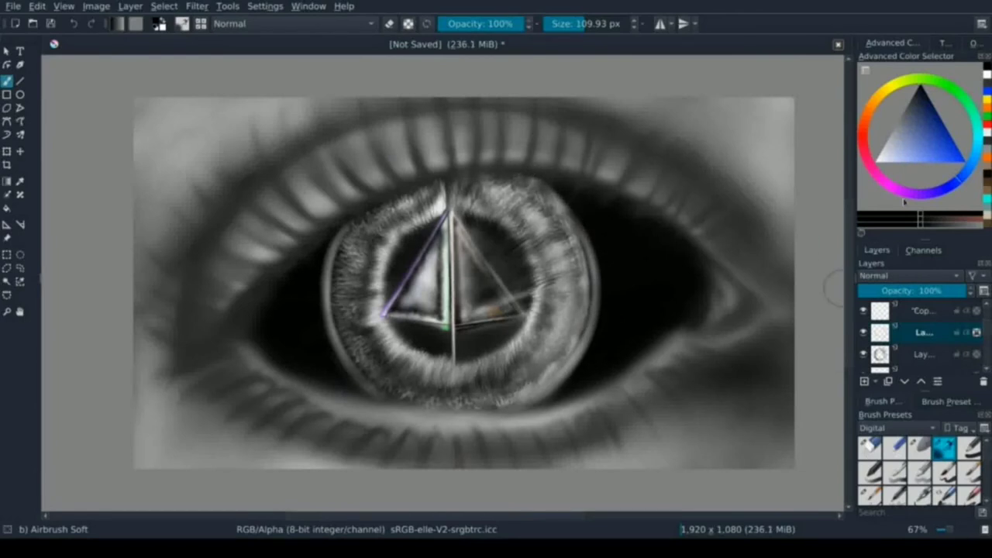
# Draw two blue beams left from the prism and spray blue haze over the iris
pyautogui.click(869, 492)
pyautogui.moveTo(380, 318); pyautogui.dragTo(140, 397)
pyautogui.moveTo(435, 193); pyautogui.dragTo(372, 101)
pyautogui.press('/')
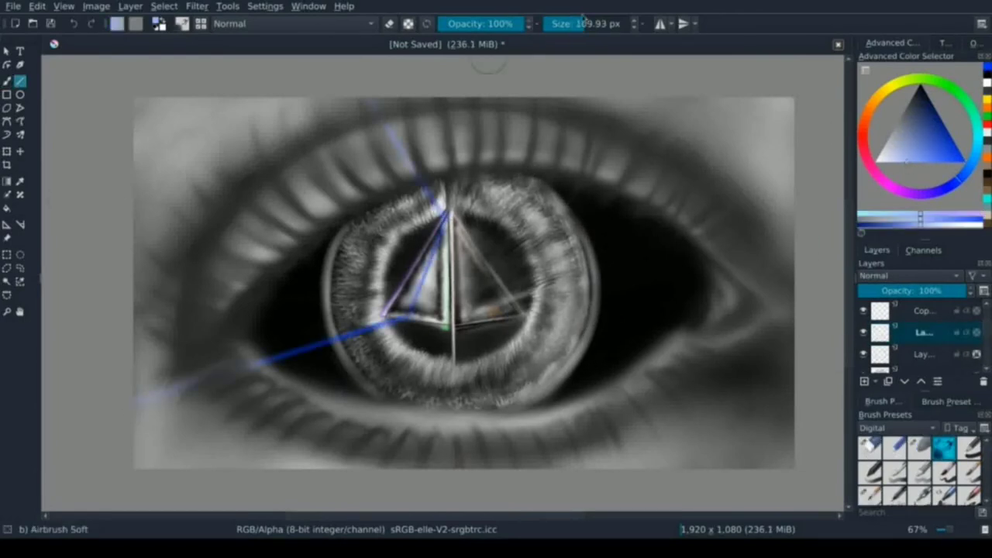
pyautogui.moveTo(476, 132)
pyautogui.mouseDown()
pyautogui.moveTo(255, 122)
pyautogui.moveTo(404, 326)
pyautogui.moveTo(361, 154)
pyautogui.moveTo(232, 284)
pyautogui.moveTo(559, 325)
pyautogui.mouseUp()
# On a new layer, draw a green vertical beam and airbrush green haze around it
pyautogui.click(865, 381)
pyautogui.click(960, 92)
pyautogui.click(870, 492)
pyautogui.moveTo(448, 213); pyautogui.dragTo(444, 481)
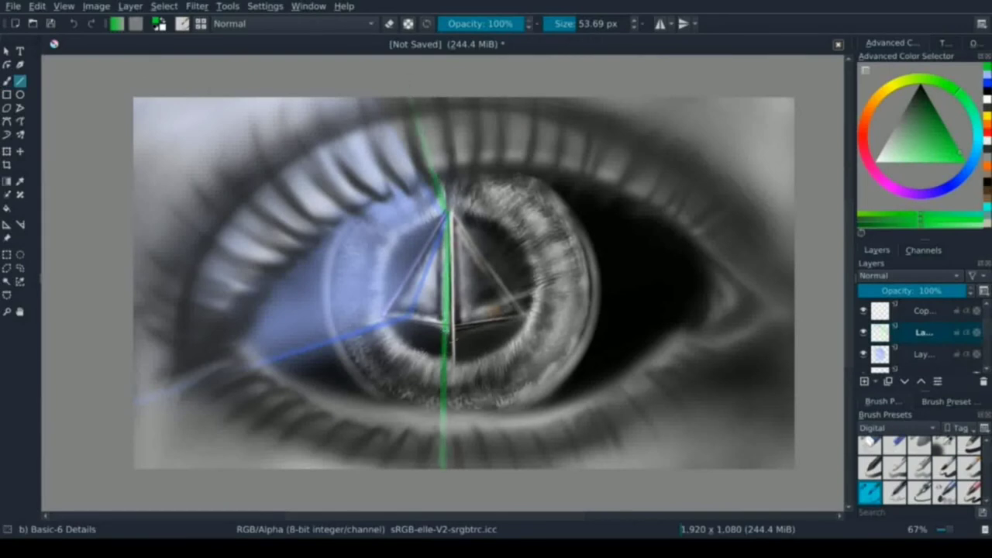
pyautogui.click(944, 447)
pyautogui.moveTo(434, 333); pyautogui.dragTo(435, 178)
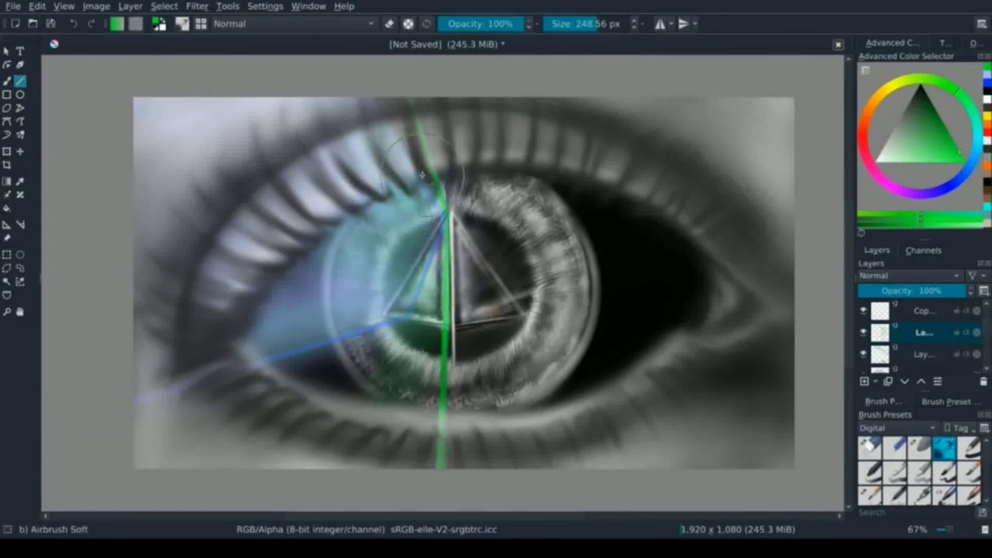
pyautogui.moveTo(388, 267); pyautogui.dragTo(327, 300)
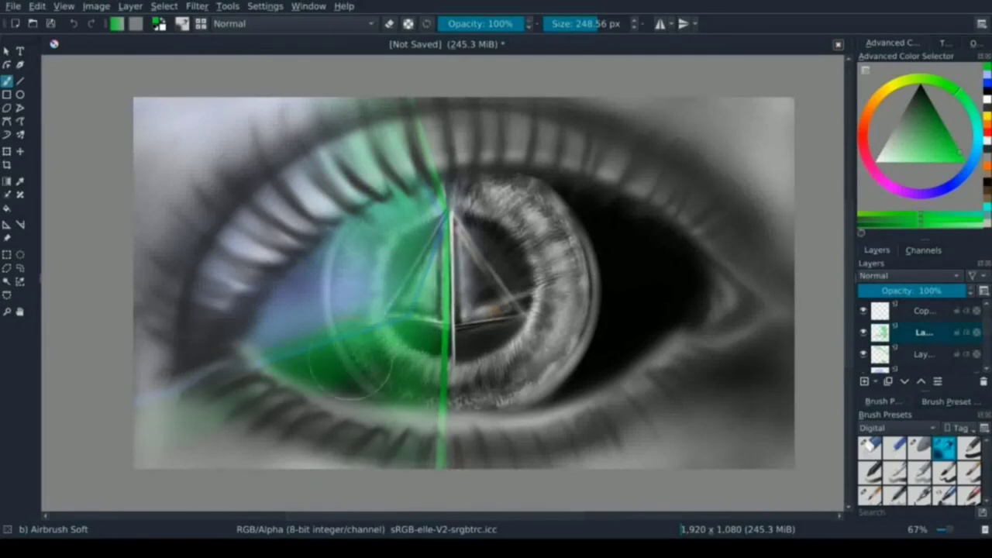
# Erase excess green from the upper iris with the soft eraser
pyautogui.press('e')
pyautogui.moveTo(388, 256); pyautogui.dragTo(364, 163)
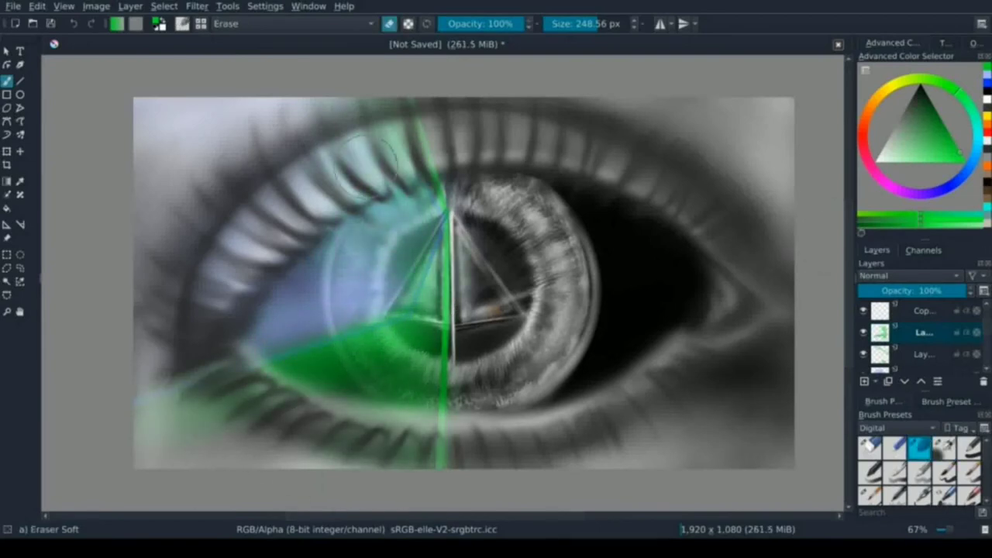
pyautogui.press('[')
pyautogui.press('[')
pyautogui.press('[')
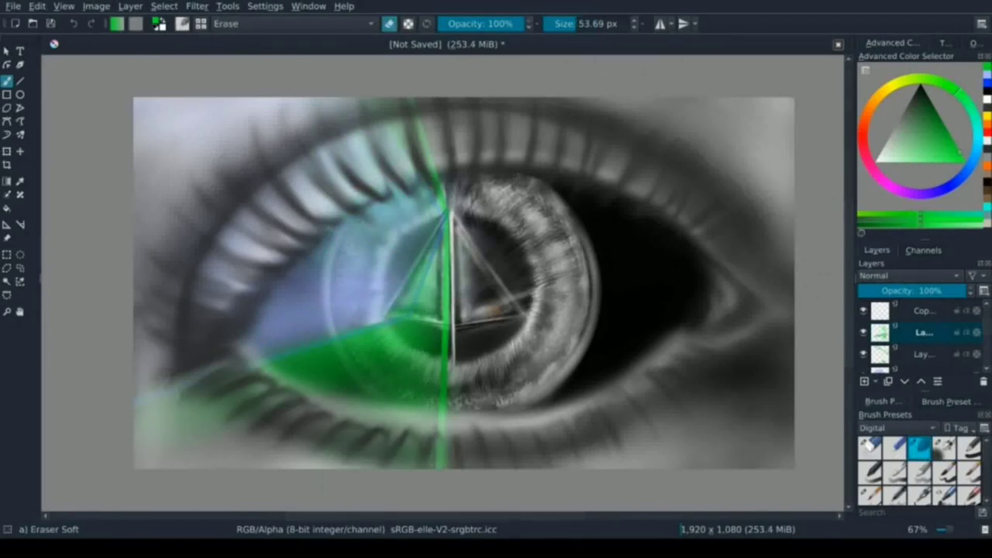
pyautogui.click(971, 120)
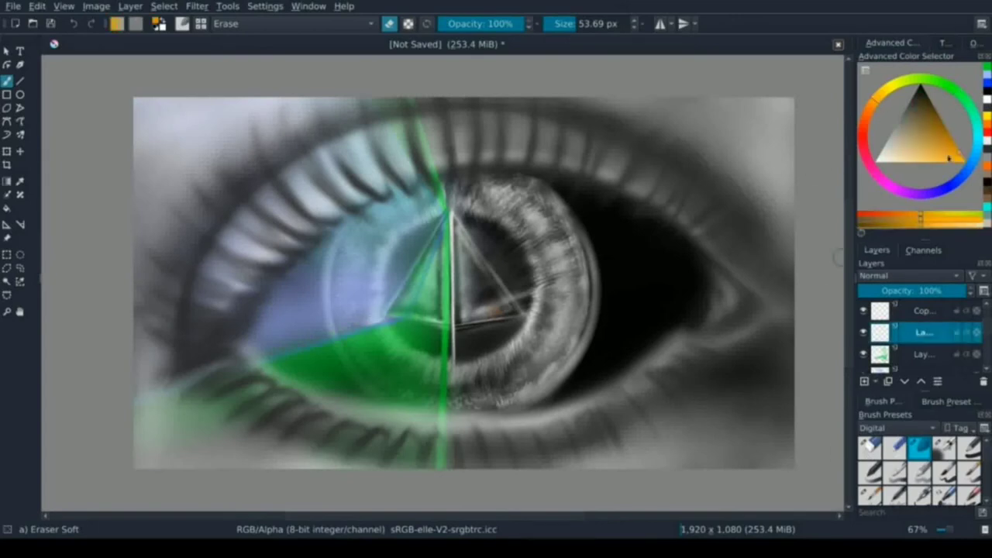
pyautogui.click(870, 492)
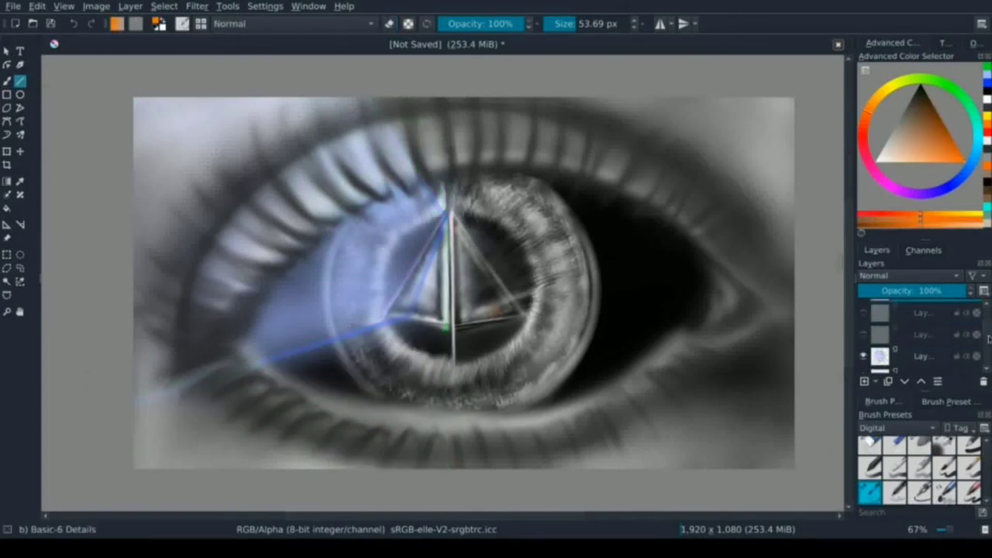
# Draw orange beams from the prism apex to the right and spray orange haze over the eye
pyautogui.moveTo(454, 213)
pyautogui.mouseDown()
pyautogui.moveTo(485, 318)
pyautogui.moveTo(794, 411)
pyautogui.mouseUp()
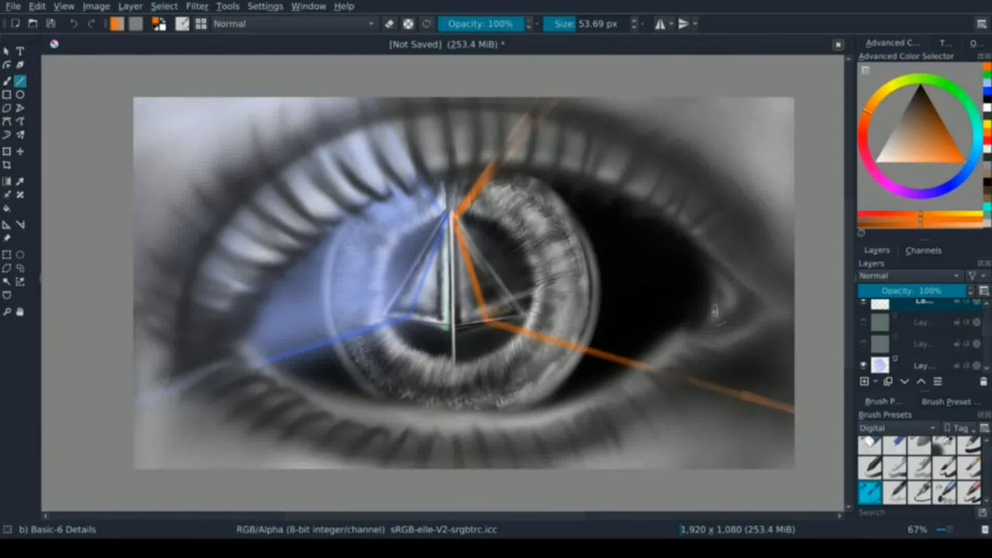
pyautogui.click(870, 448)
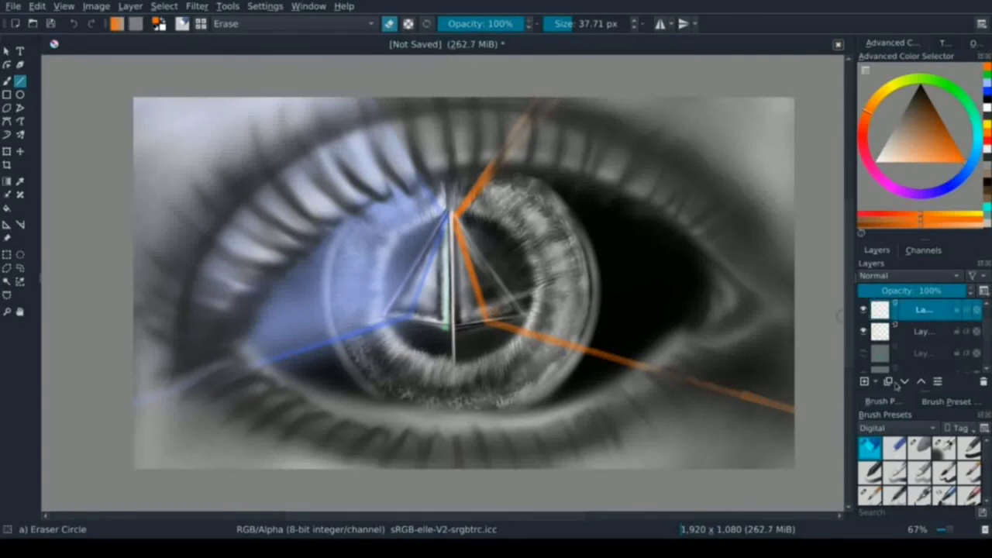
pyautogui.press('/')
pyautogui.moveTo(558, 163)
pyautogui.mouseDown()
pyautogui.moveTo(648, 365)
pyautogui.moveTo(664, 243)
pyautogui.mouseUp()
pyautogui.press(']')
pyautogui.press(']')
pyautogui.press(']')
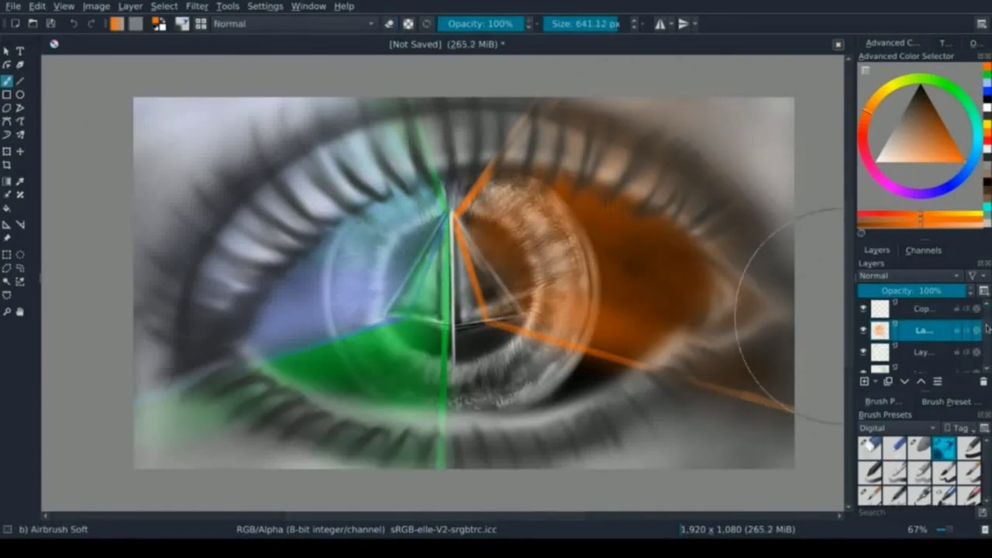
# Raise the layer above the orange one, pick red, and airbrush red haze across the right iris
pyautogui.press('/')
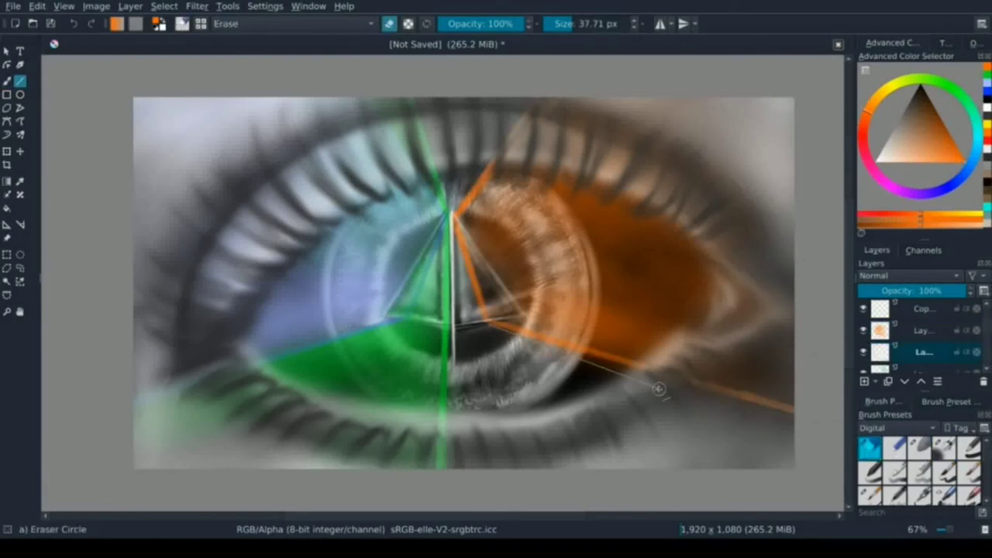
pyautogui.hotkey('ctrl', 'pageup')
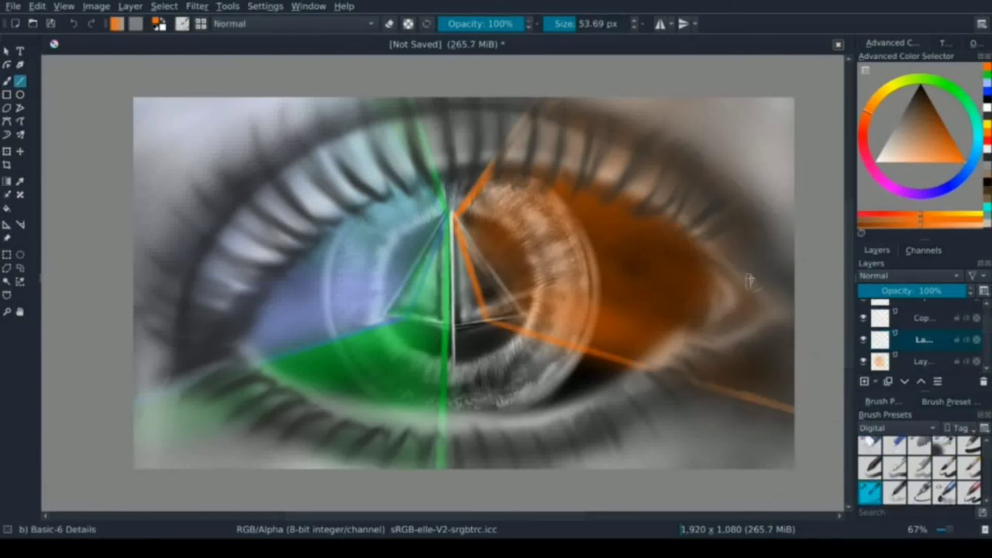
pyautogui.click(986, 146)
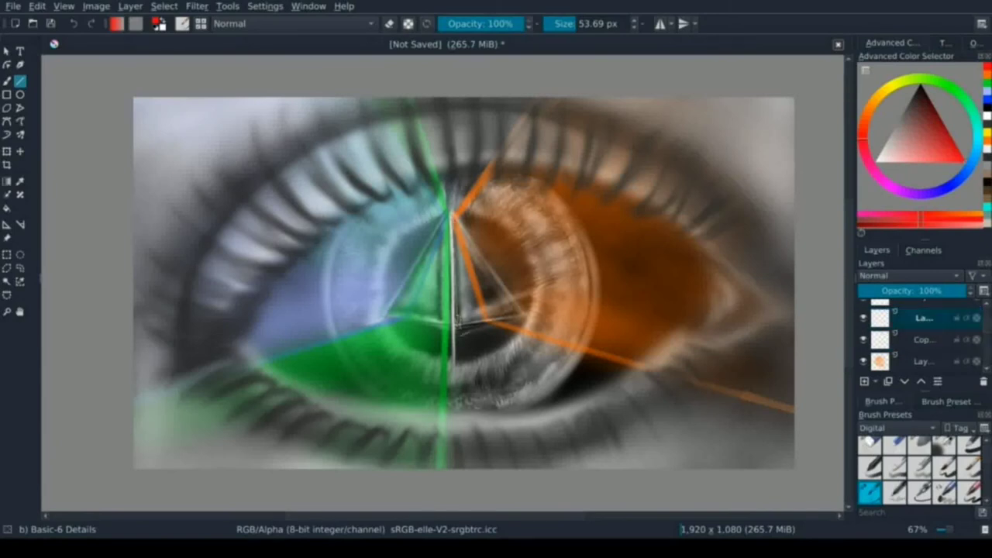
pyautogui.press('/')
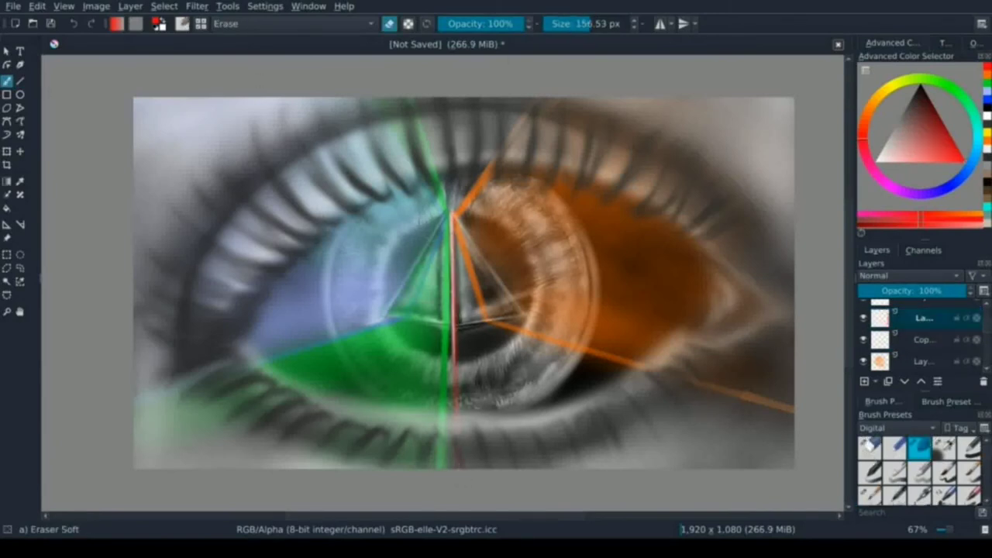
pyautogui.press('/')
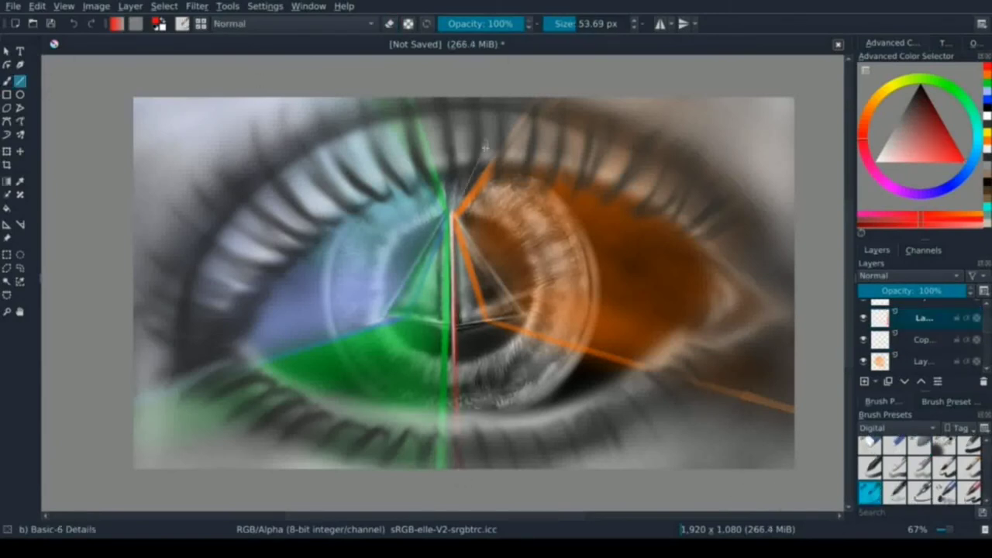
pyautogui.moveTo(481, 342)
pyautogui.mouseDown()
pyautogui.moveTo(542, 388)
pyautogui.moveTo(667, 419)
pyautogui.mouseUp()
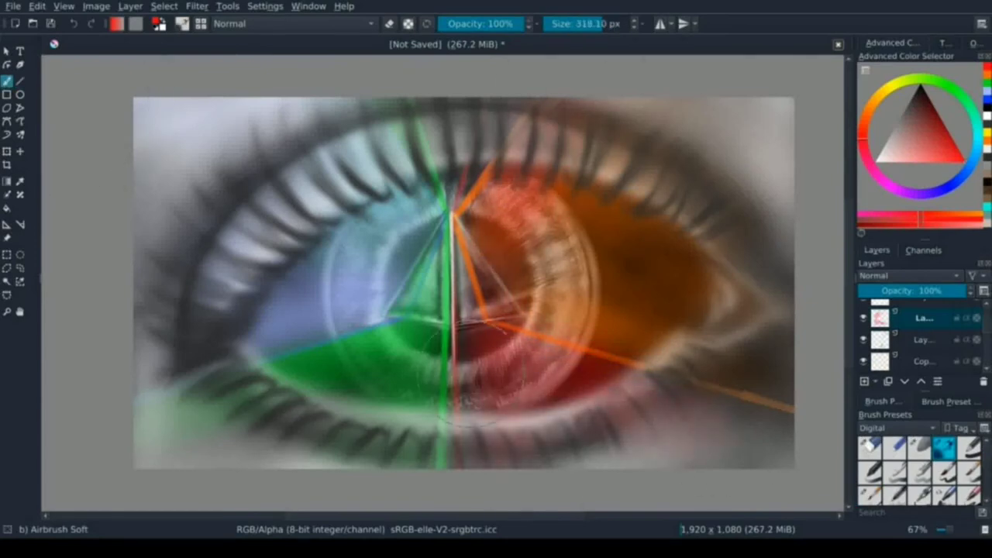
pyautogui.moveTo(690, 388); pyautogui.dragTo(538, 360)
pyautogui.click(870, 448)
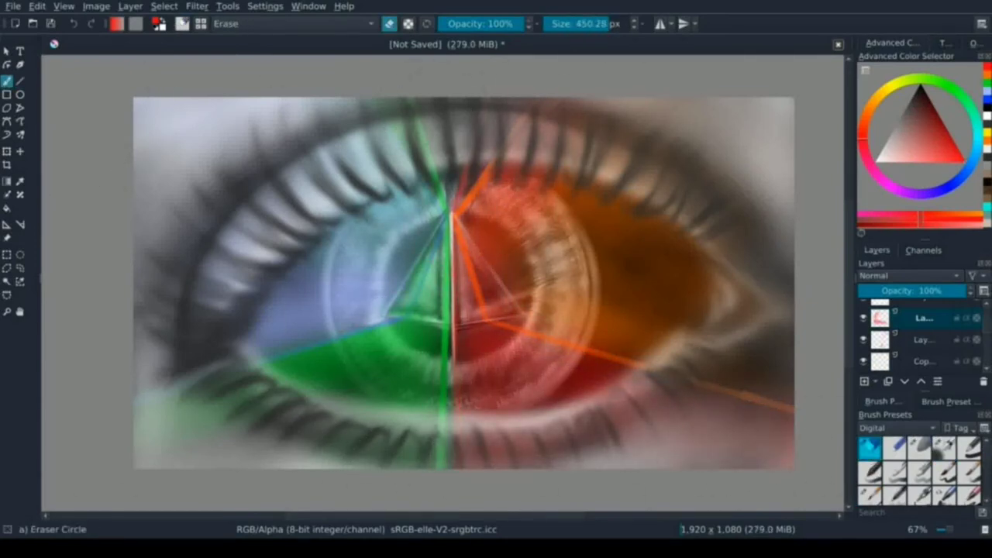
# On a new layer, paint an orange glow at the eye's outer corner
pyautogui.press('Insert')
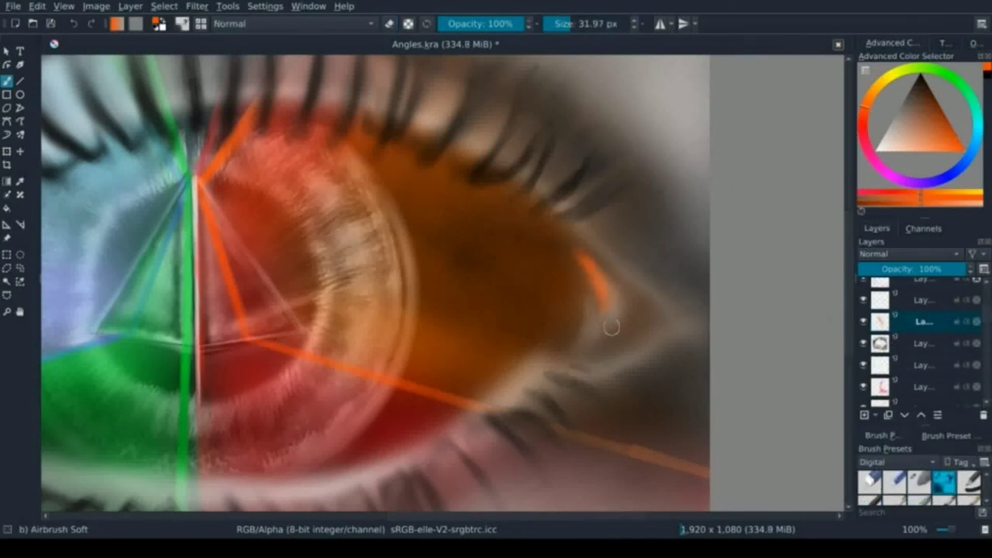
pyautogui.moveTo(609, 328)
pyautogui.mouseDown()
pyautogui.moveTo(613, 336)
pyautogui.moveTo(565, 349)
pyautogui.mouseUp()
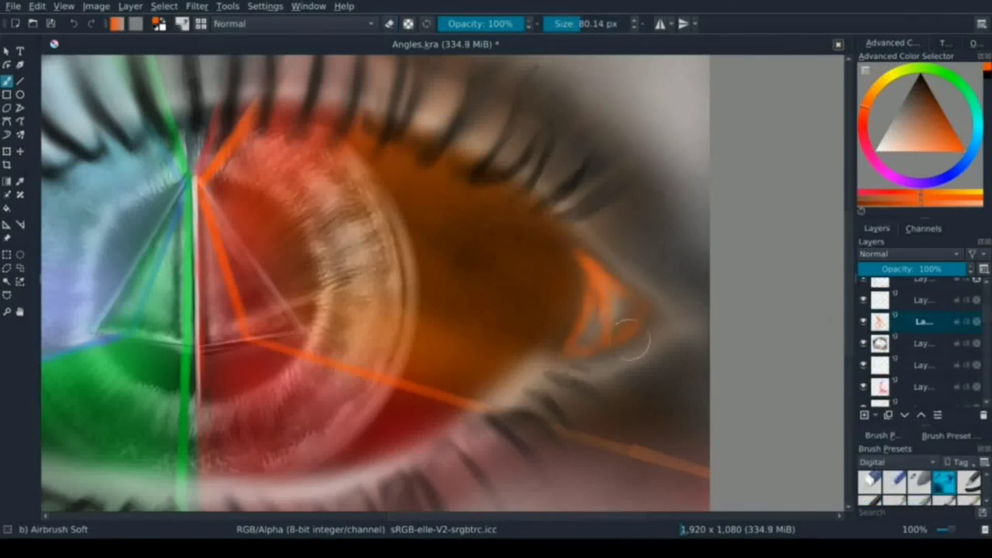
pyautogui.press('d')
pyautogui.press(']')
pyautogui.press(']')
pyautogui.press(']')
# Hide the lighter layer and sweep a broad dark soft-airbrush stroke across the canvas edges
pyautogui.press('-')
pyautogui.press('-')
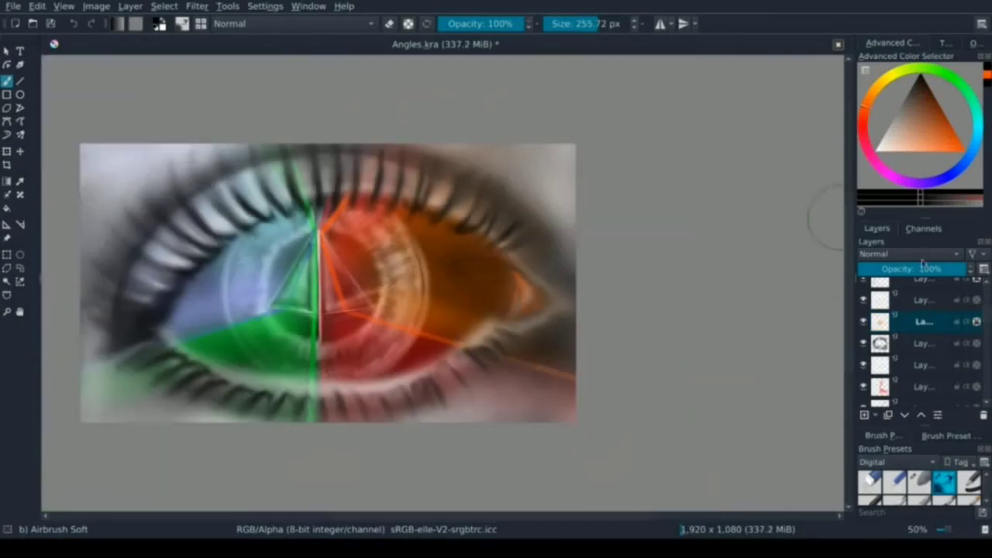
pyautogui.click(919, 483)
pyautogui.scroll(2, 915, 349)
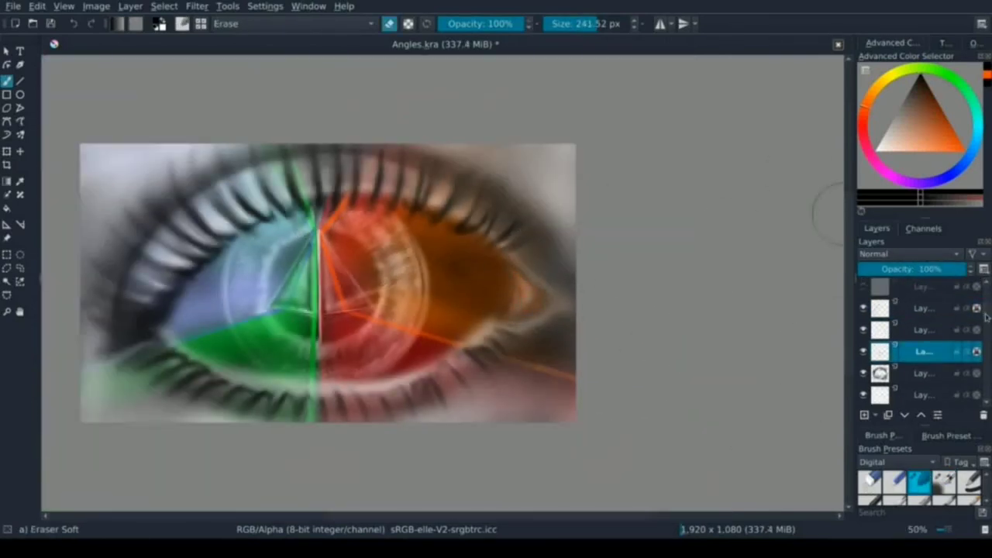
pyautogui.click(864, 351)
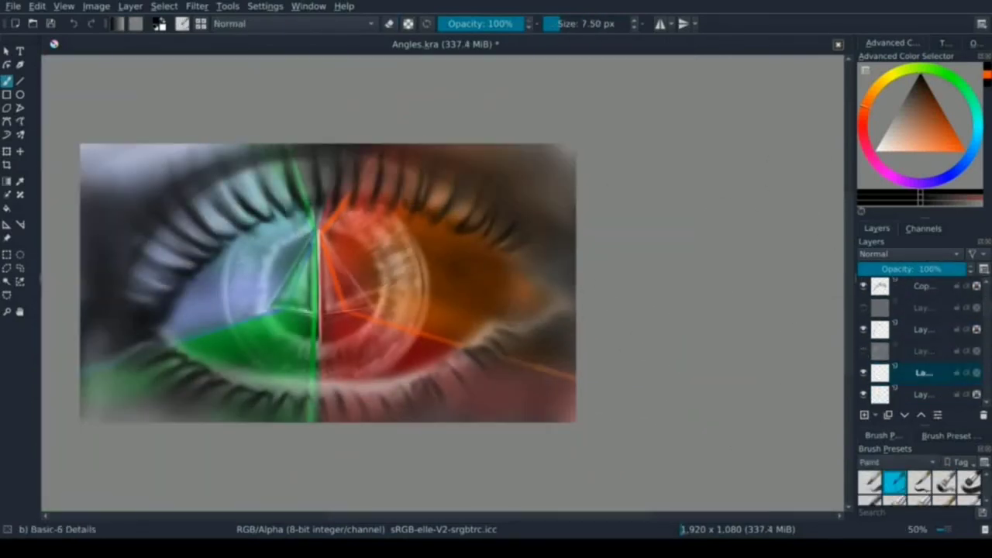
pyautogui.click(944, 482)
pyautogui.moveTo(469, 411); pyautogui.dragTo(88, 409)
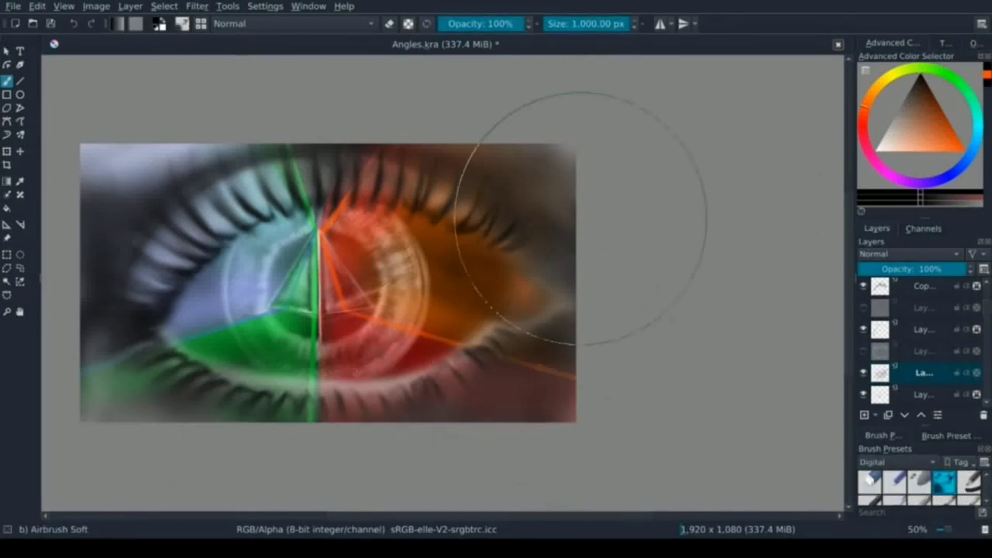
pyautogui.click(895, 481)
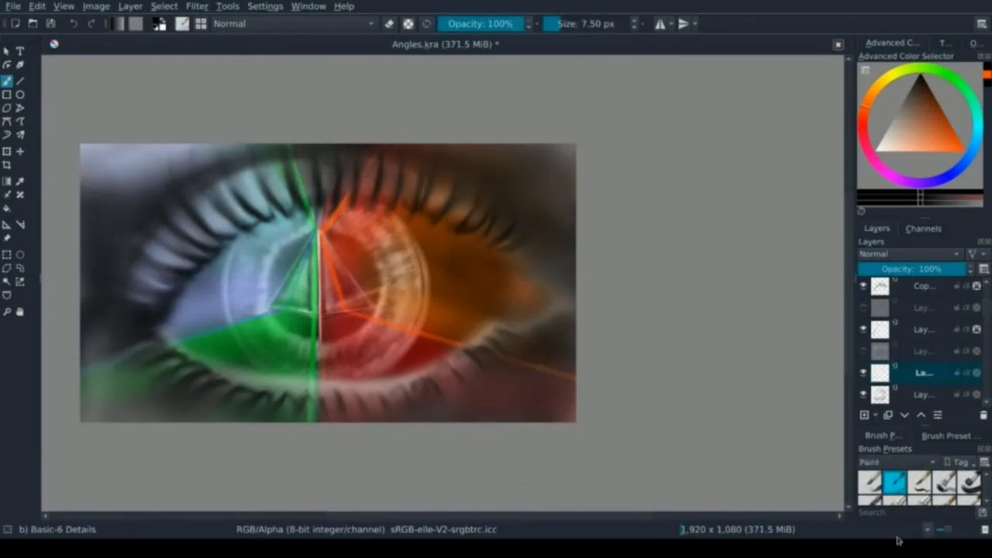
# Draw a dark circle around the iris with the Ellipse tool
pyautogui.press('1')
pyautogui.click(21, 94)
pyautogui.moveTo(235, 102); pyautogui.dragTo(659, 492)
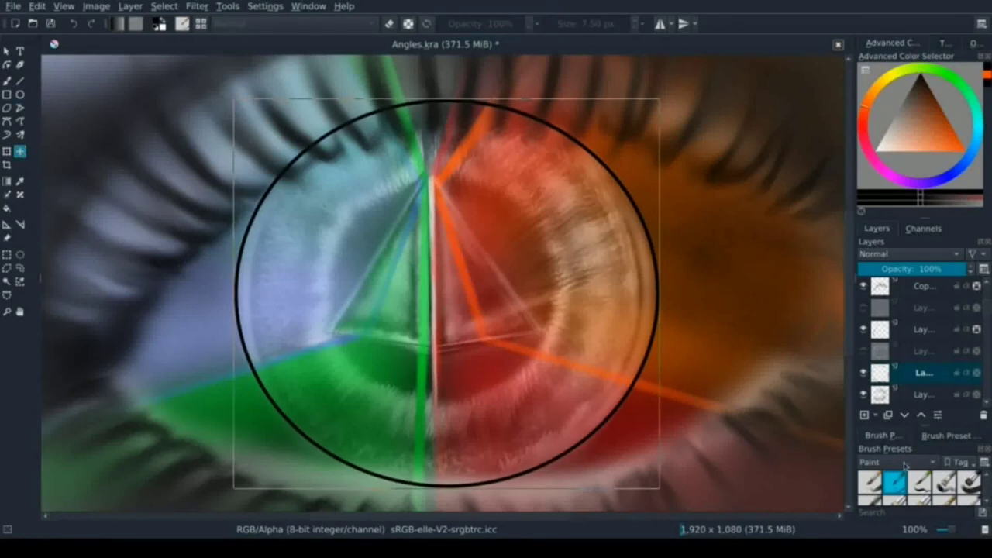
# Soft-erase sections of the circle's upper and lower arcs
pyautogui.click(936, 484)
pyautogui.moveTo(574, 116)
pyautogui.mouseDown()
pyautogui.moveTo(513, 99)
pyautogui.moveTo(280, 166)
pyautogui.mouseUp()
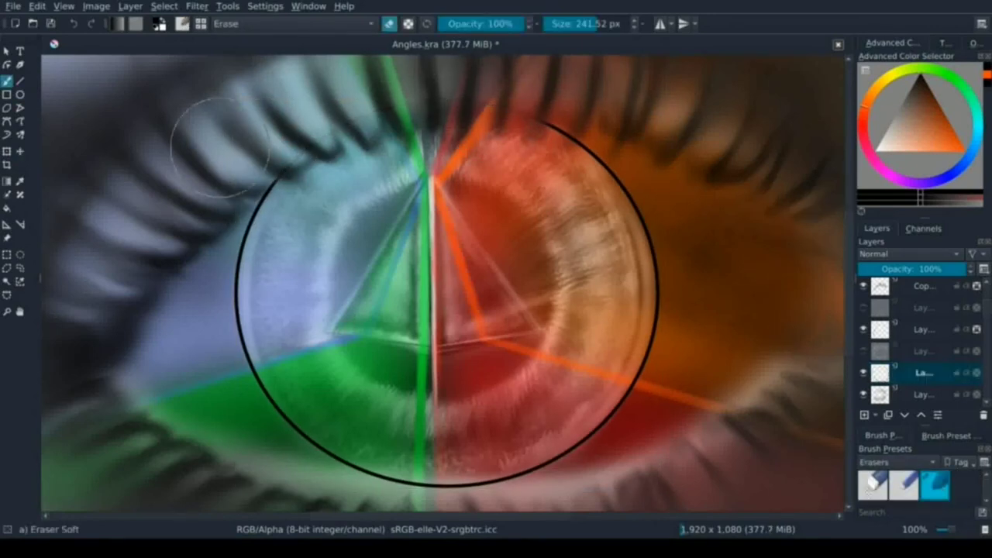
pyautogui.moveTo(573, 431); pyautogui.dragTo(256, 341)
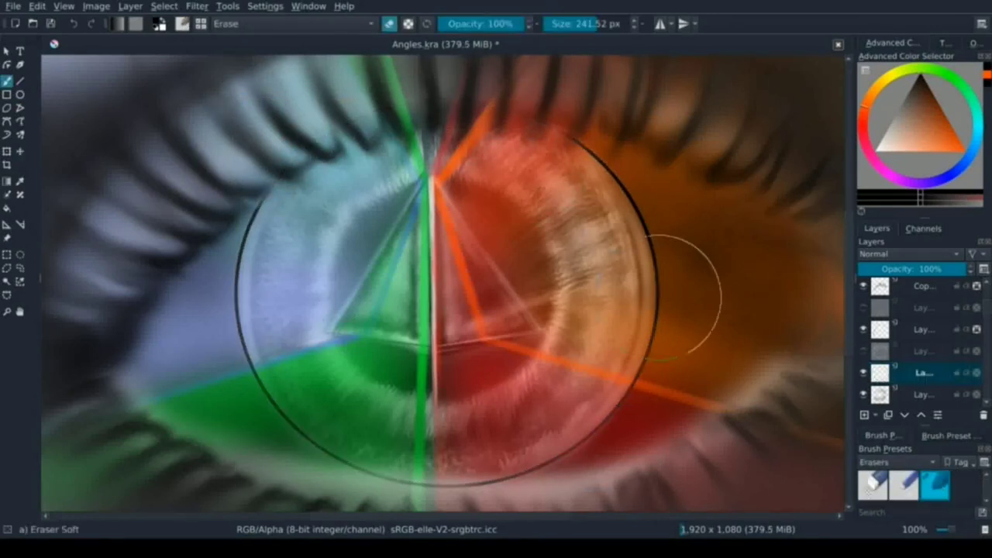
pyautogui.press('-')
pyautogui.press('-')
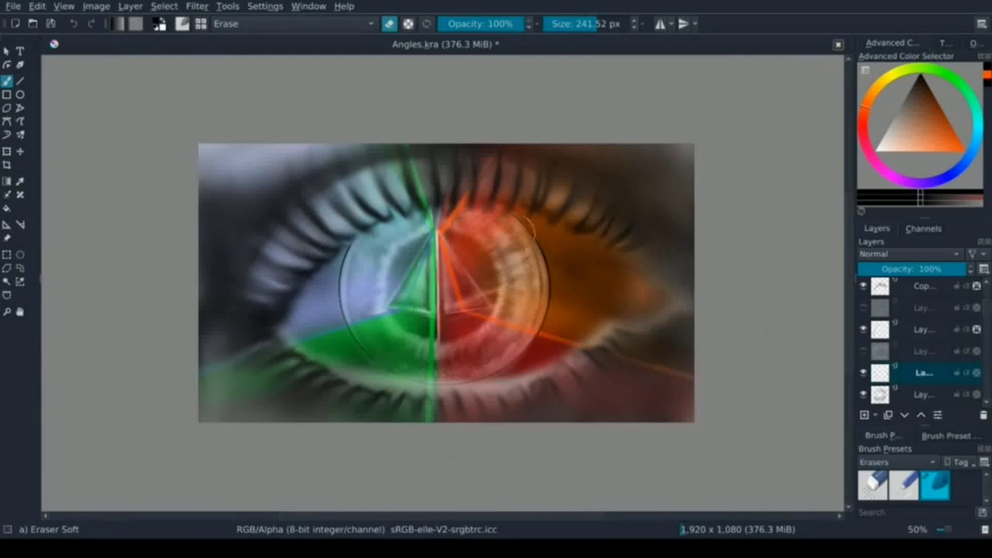
pyautogui.scroll(-2, 915, 349)
pyautogui.scroll(-2, 870, 389)
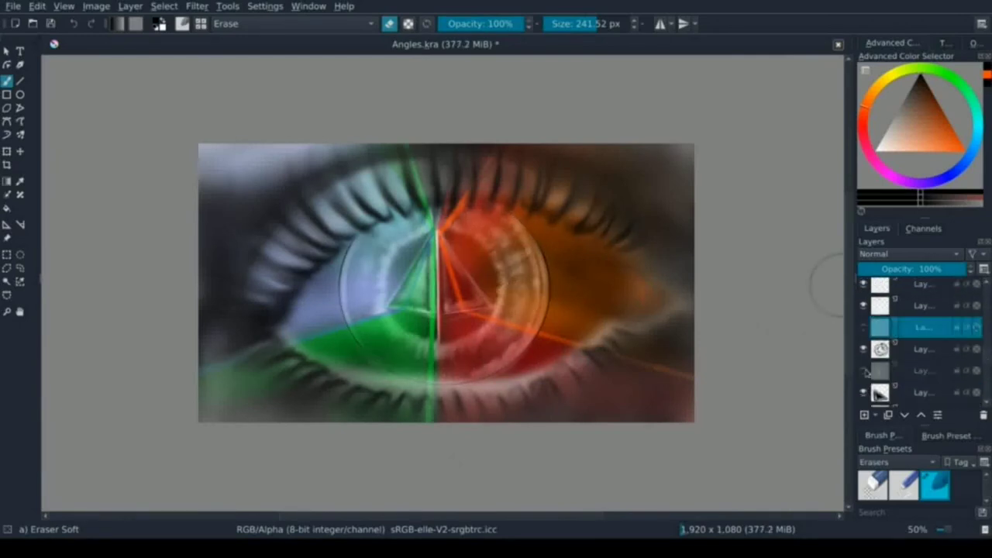
pyautogui.scroll(-3, 923, 349)
pyautogui.scroll(3, 923, 334)
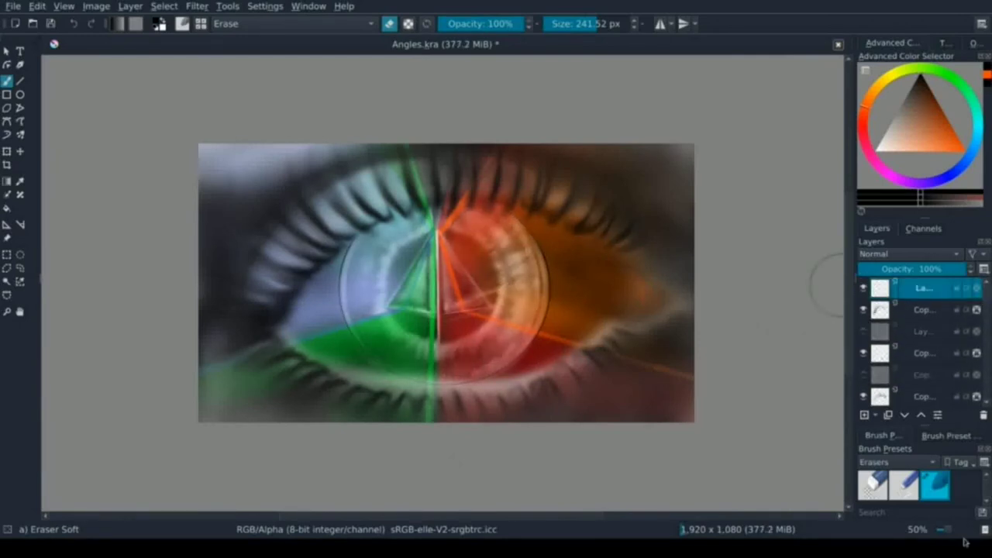
pyautogui.press('/')
# Paint dark Texture Hair fibre strokes across both halves of the iris
pyautogui.press('v')
pyautogui.press('/')
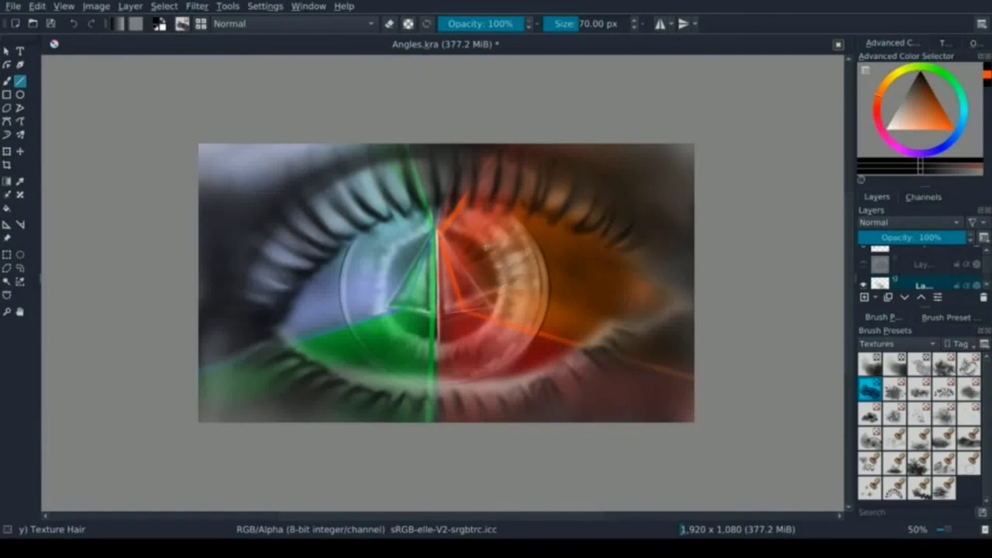
pyautogui.moveTo(456, 331)
pyautogui.mouseDown()
pyautogui.moveTo(411, 334)
pyautogui.moveTo(387, 279)
pyautogui.moveTo(410, 241)
pyautogui.moveTo(386, 263)
pyautogui.moveTo(388, 233)
pyautogui.mouseUp()
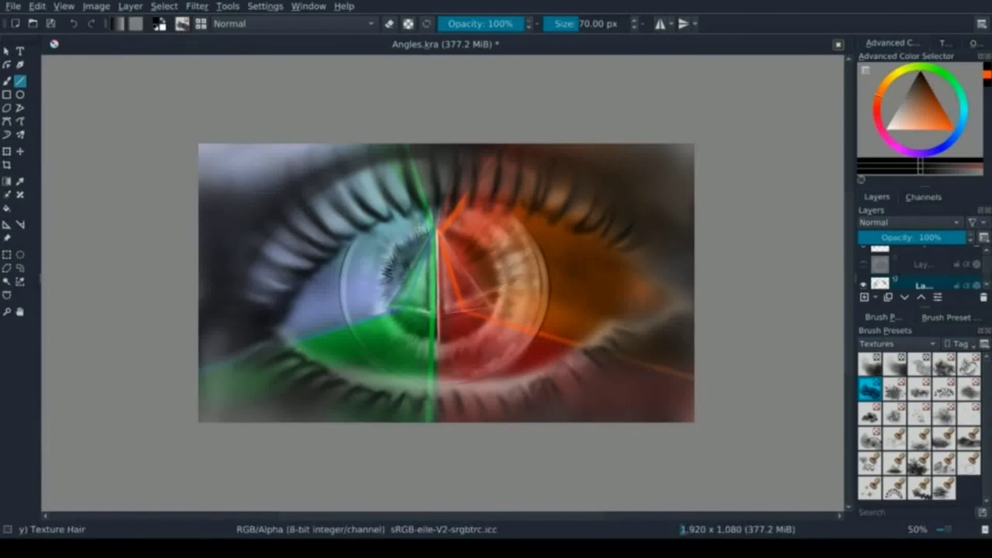
pyautogui.moveTo(515, 289); pyautogui.dragTo(454, 241)
pyautogui.moveTo(385, 283)
pyautogui.mouseDown()
pyautogui.moveTo(421, 337)
pyautogui.moveTo(486, 319)
pyautogui.moveTo(490, 212)
pyautogui.moveTo(501, 252)
pyautogui.moveTo(492, 331)
pyautogui.mouseUp()
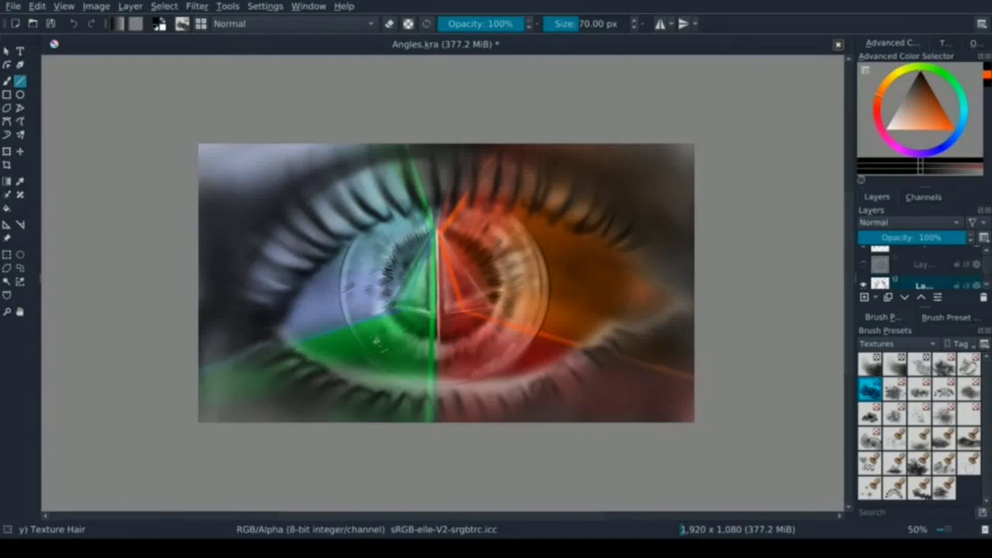
# Smear the dark fibres into the left iris with the Blender Smear brush
pyautogui.press('e')
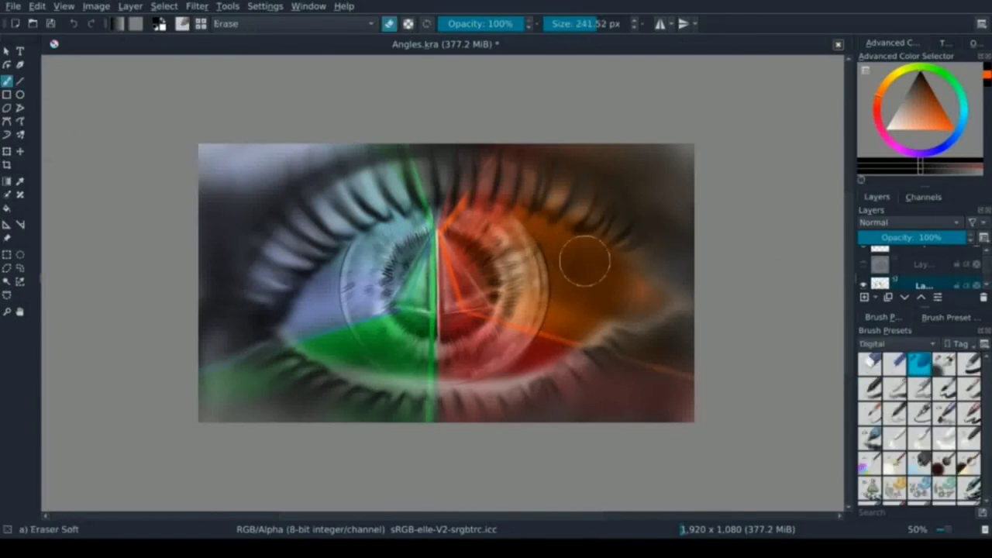
pyautogui.click(970, 439)
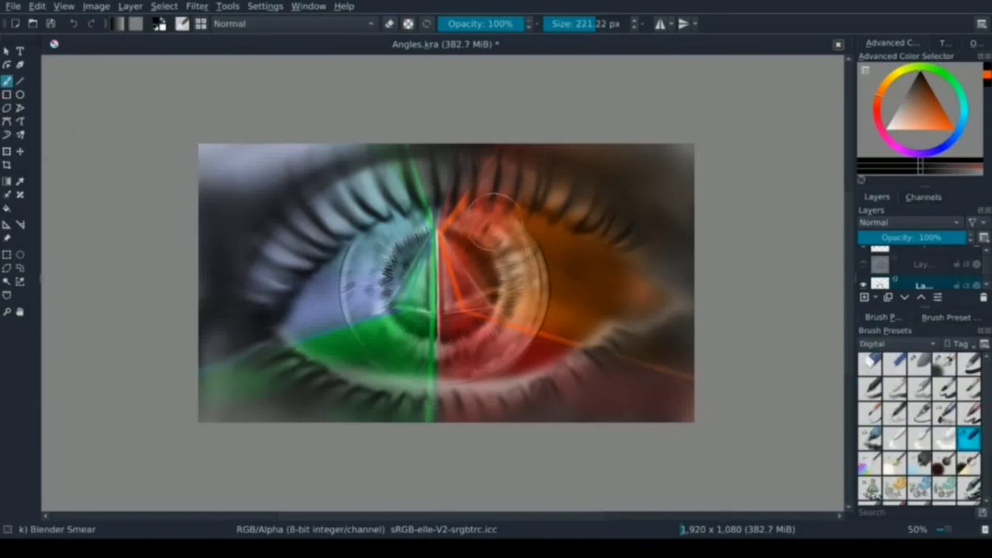
pyautogui.moveTo(384, 279); pyautogui.dragTo(361, 240)
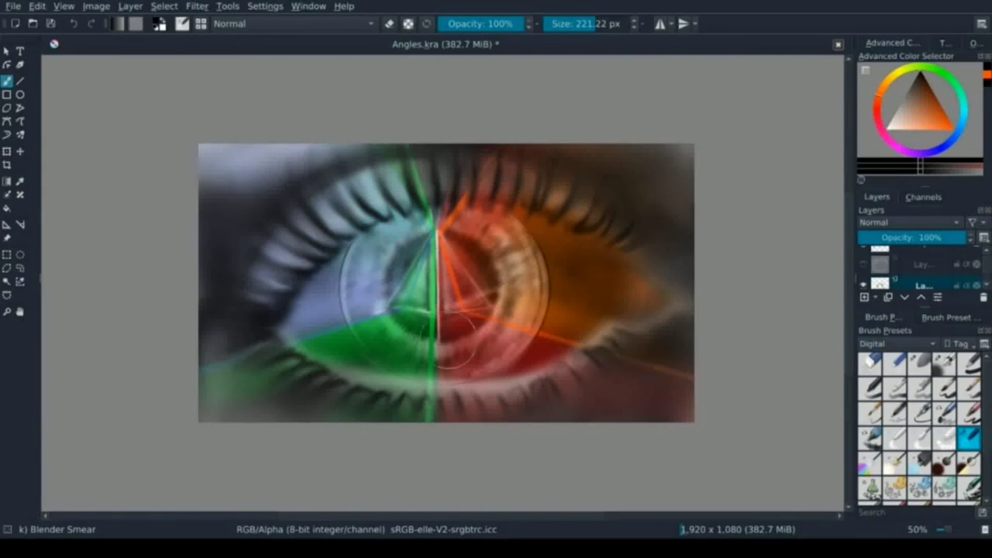
pyautogui.click(931, 316)
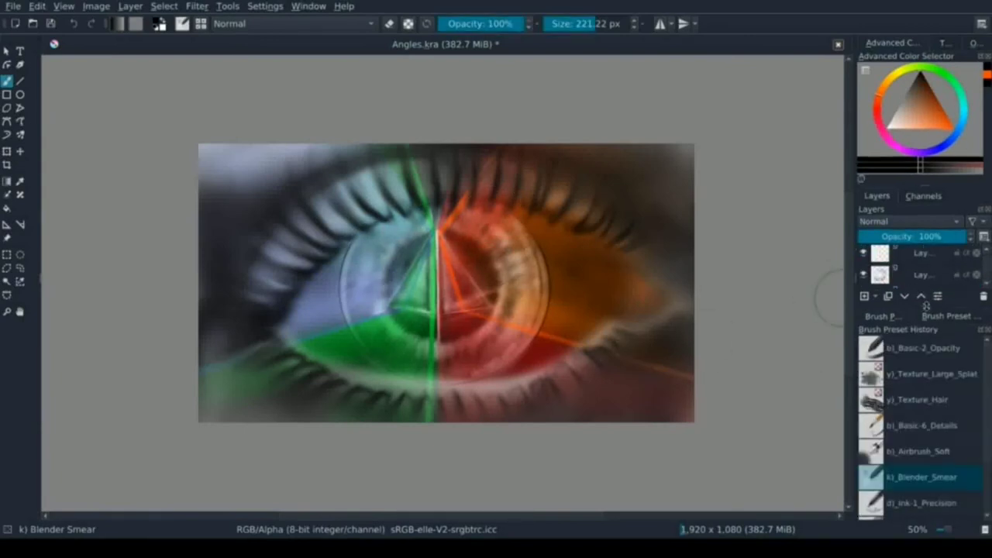
pyautogui.moveTo(925, 308); pyautogui.dragTo(925, 361)
pyautogui.click(883, 370)
# Darken the pupil edge, the left side of the pupil and the lower and right iris rim in black
pyautogui.click(944, 417)
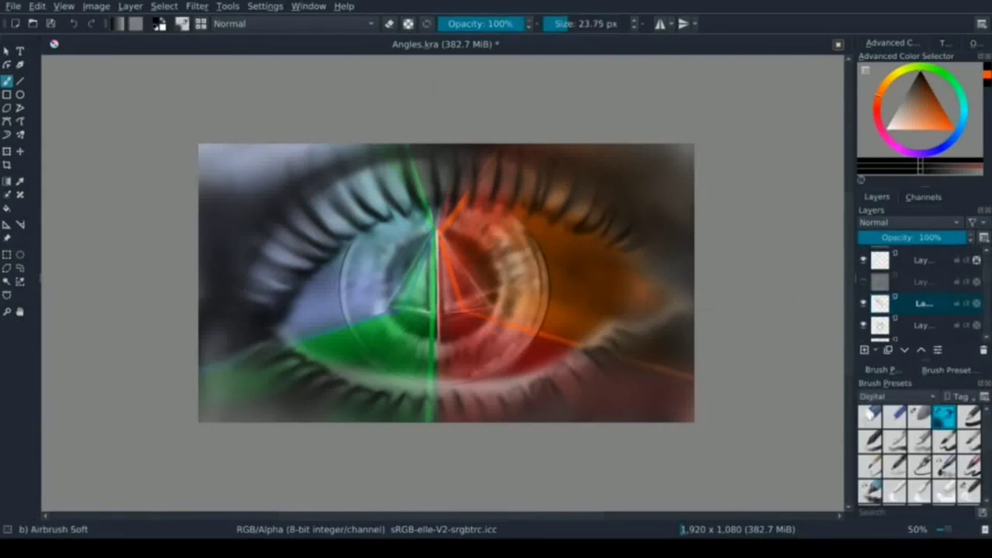
pyautogui.moveTo(527, 248); pyautogui.dragTo(528, 279)
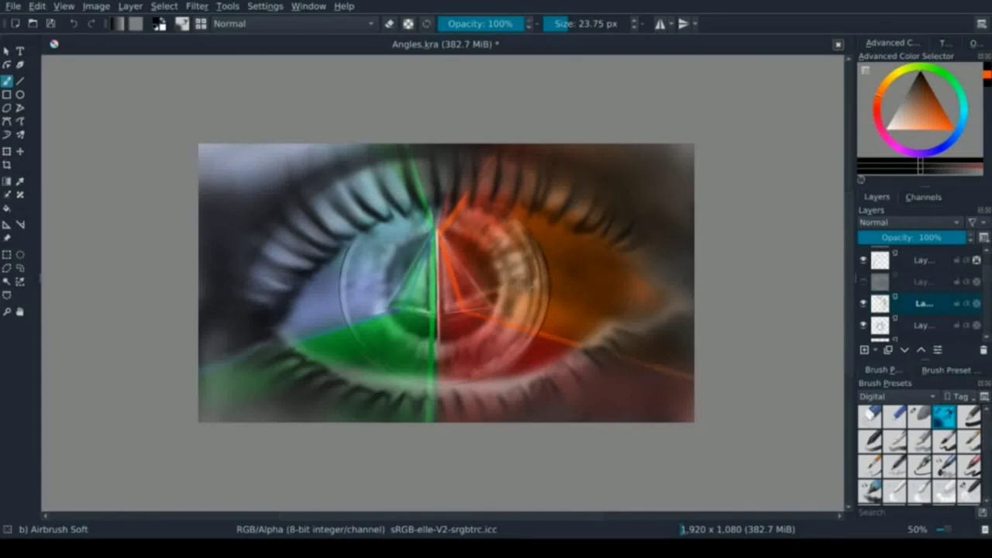
pyautogui.press(']')
pyautogui.press(']')
pyautogui.press(']')
pyautogui.moveTo(480, 324); pyautogui.dragTo(449, 333)
pyautogui.moveTo(496, 302)
pyautogui.mouseDown()
pyautogui.moveTo(454, 237)
pyautogui.moveTo(419, 246)
pyautogui.moveTo(391, 291)
pyautogui.moveTo(427, 341)
pyautogui.mouseUp()
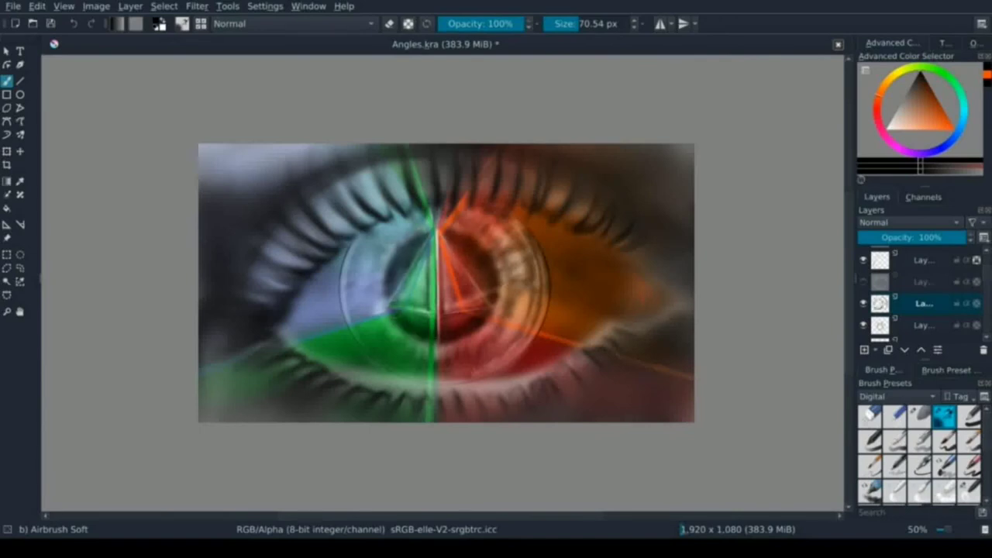
pyautogui.moveTo(388, 302); pyautogui.dragTo(419, 248)
pyautogui.moveTo(431, 302); pyautogui.dragTo(447, 239)
pyautogui.press('[')
pyautogui.press('[')
pyautogui.moveTo(384, 361); pyautogui.dragTo(457, 378)
pyautogui.moveTo(372, 314); pyautogui.dragTo(409, 223)
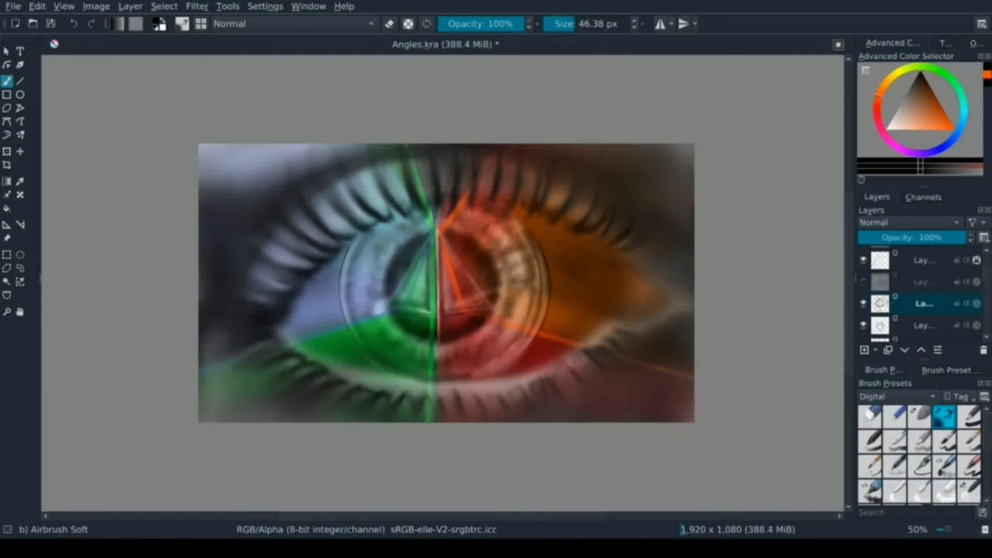
pyautogui.press(']')
pyautogui.press(']')
pyautogui.moveTo(368, 248); pyautogui.dragTo(352, 303)
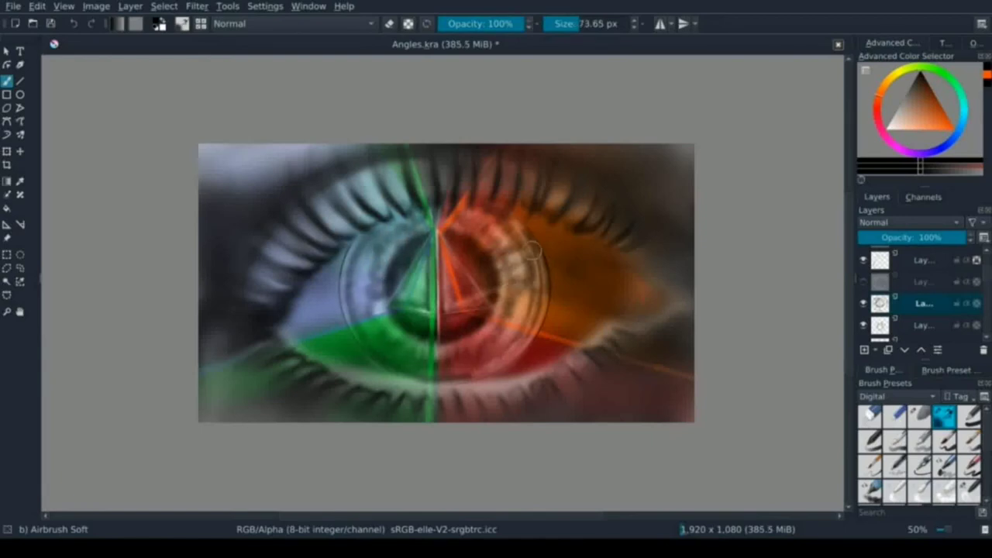
# Switch to white and paint curved glossy highlights around the iris ring
pyautogui.press('x')
pyautogui.press('[')
pyautogui.press('[')
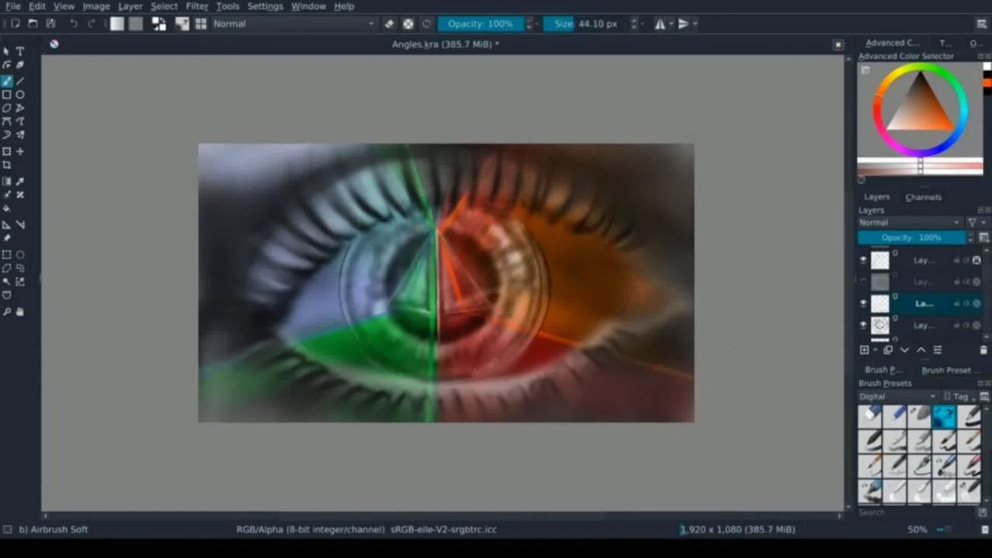
pyautogui.moveTo(535, 233)
pyautogui.mouseDown()
pyautogui.moveTo(532, 326)
pyautogui.moveTo(488, 368)
pyautogui.moveTo(531, 342)
pyautogui.moveTo(548, 287)
pyautogui.moveTo(534, 225)
pyautogui.mouseUp()
pyautogui.moveTo(524, 341); pyautogui.dragTo(438, 376)
pyautogui.moveTo(504, 293)
pyautogui.mouseDown()
pyautogui.moveTo(490, 242)
pyautogui.moveTo(458, 225)
pyautogui.mouseUp()
pyautogui.moveTo(535, 227); pyautogui.dragTo(502, 283)
pyautogui.moveTo(365, 283); pyautogui.dragTo(358, 244)
pyautogui.moveTo(357, 302)
pyautogui.mouseDown()
pyautogui.moveTo(392, 240)
pyautogui.moveTo(365, 271)
pyautogui.moveTo(349, 341)
pyautogui.mouseUp()
pyautogui.moveTo(474, 345)
pyautogui.mouseDown()
pyautogui.moveTo(487, 316)
pyautogui.moveTo(478, 376)
pyautogui.mouseUp()
pyautogui.moveTo(535, 280)
pyautogui.mouseDown()
pyautogui.moveTo(512, 289)
pyautogui.moveTo(496, 353)
pyautogui.mouseUp()
pyautogui.press('/')
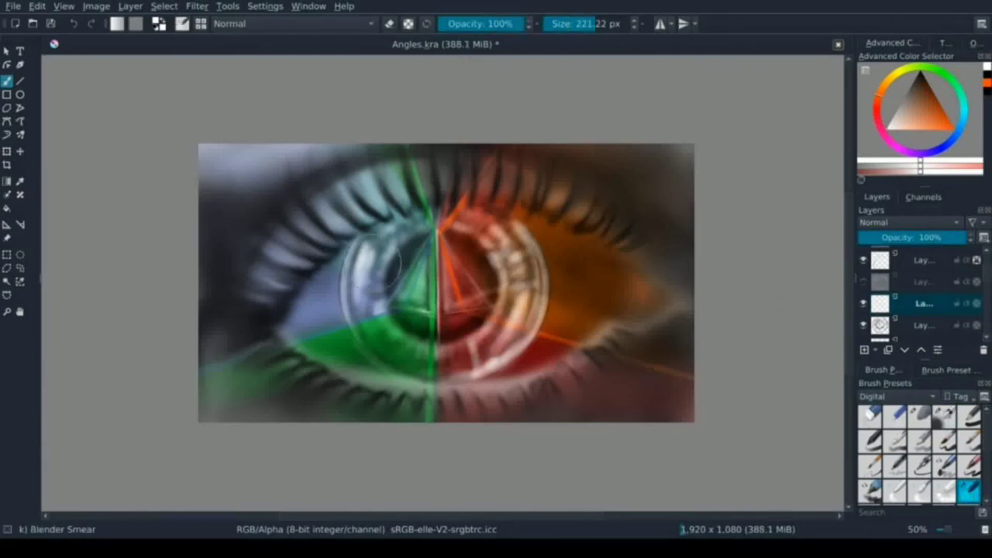
pyautogui.press('/')
pyautogui.press('+')
# Add more white highlight strokes along the right iris rim
pyautogui.moveTo(535, 365)
pyautogui.mouseDown()
pyautogui.moveTo(552, 256)
pyautogui.moveTo(524, 207)
pyautogui.mouseUp()
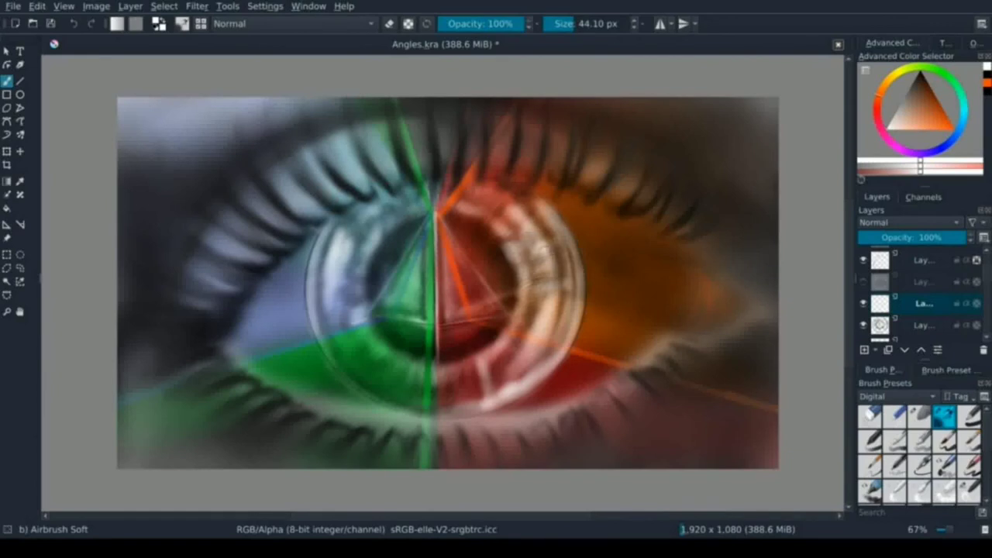
pyautogui.moveTo(552, 294); pyautogui.dragTo(554, 265)
pyautogui.moveTo(533, 232)
pyautogui.mouseDown()
pyautogui.moveTo(549, 304)
pyautogui.moveTo(535, 357)
pyautogui.moveTo(496, 401)
pyautogui.moveTo(574, 294)
pyautogui.moveTo(562, 248)
pyautogui.moveTo(520, 194)
pyautogui.mouseUp()
pyautogui.moveTo(566, 326); pyautogui.dragTo(469, 410)
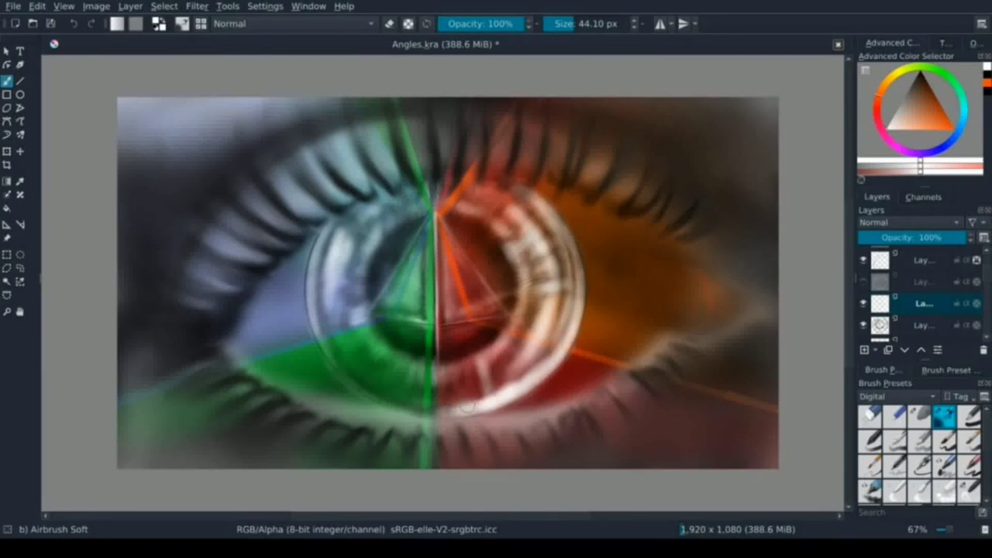
pyautogui.press('e')
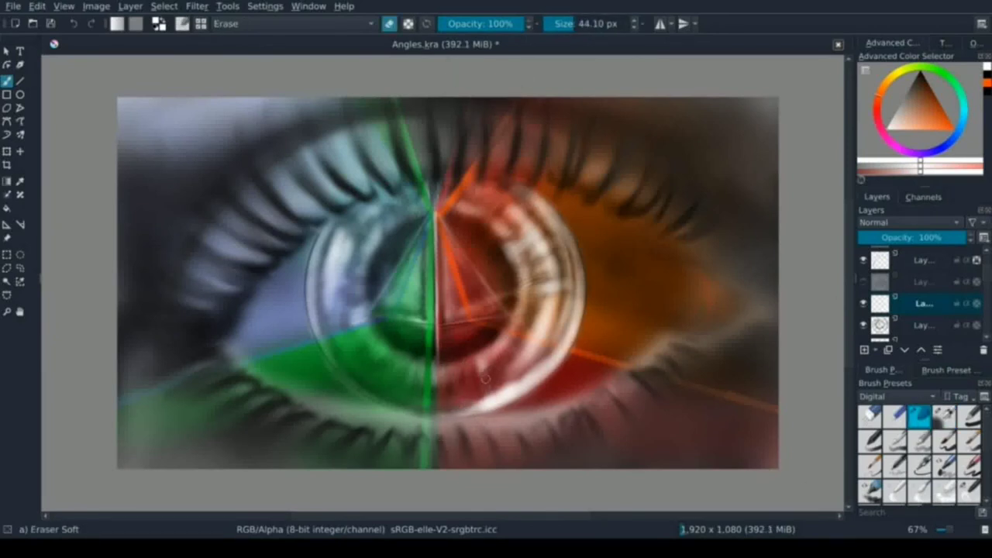
pyautogui.press('e')
# Brighten the left iris with white, then soften excess highlights with the soft eraser
pyautogui.moveTo(342, 252)
pyautogui.mouseDown()
pyautogui.moveTo(386, 225)
pyautogui.moveTo(392, 275)
pyautogui.mouseUp()
pyautogui.press('e')
pyautogui.moveTo(391, 232); pyautogui.dragTo(341, 272)
pyautogui.moveTo(543, 372); pyautogui.dragTo(535, 245)
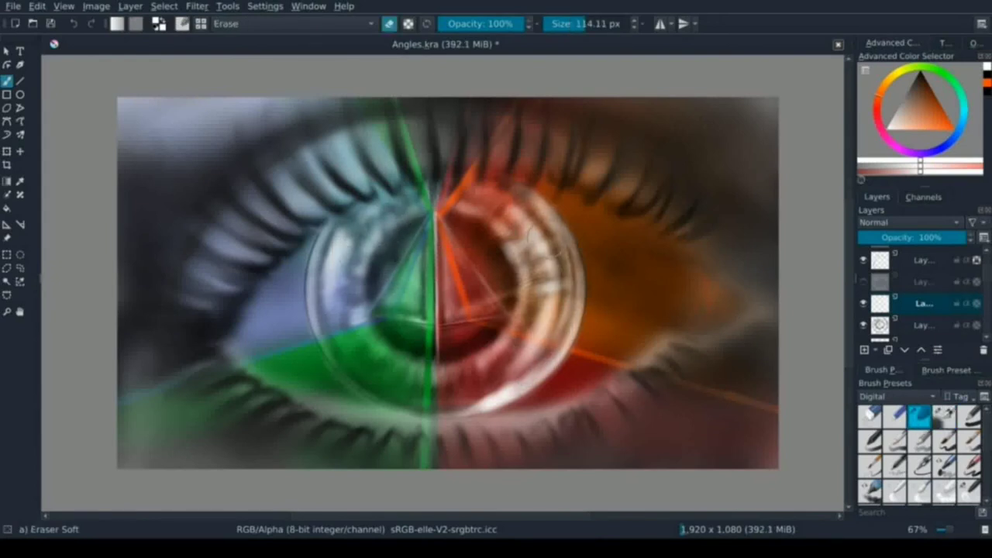
pyautogui.press('e')
# Airbrush a faint white glow along the right and lower-left iris ring
pyautogui.moveTo(562, 299)
pyautogui.mouseDown()
pyautogui.moveTo(523, 357)
pyautogui.moveTo(558, 209)
pyautogui.moveTo(578, 303)
pyautogui.mouseUp()
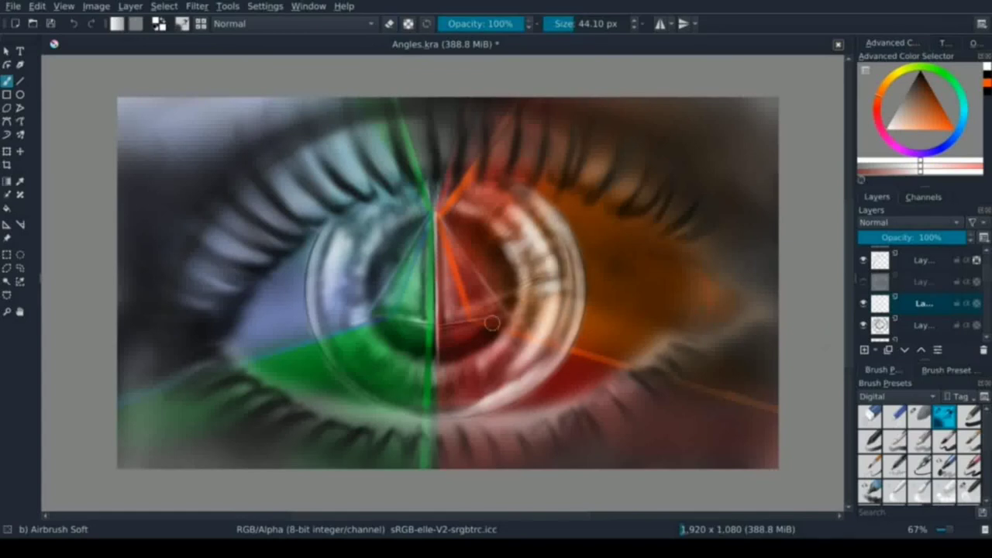
pyautogui.moveTo(332, 306)
pyautogui.mouseDown()
pyautogui.moveTo(362, 374)
pyautogui.moveTo(423, 403)
pyautogui.moveTo(493, 383)
pyautogui.mouseUp()
pyautogui.press('/')
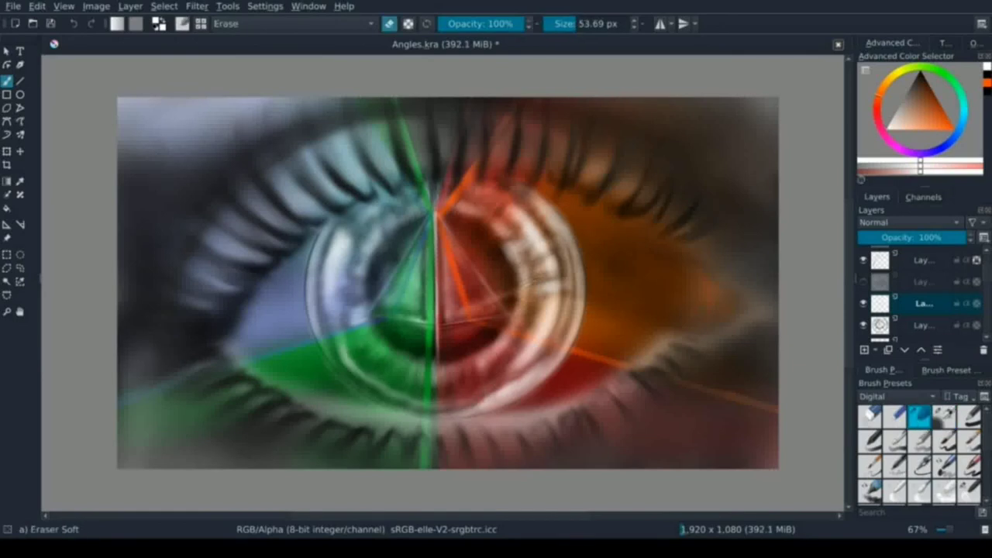
pyautogui.press('/')
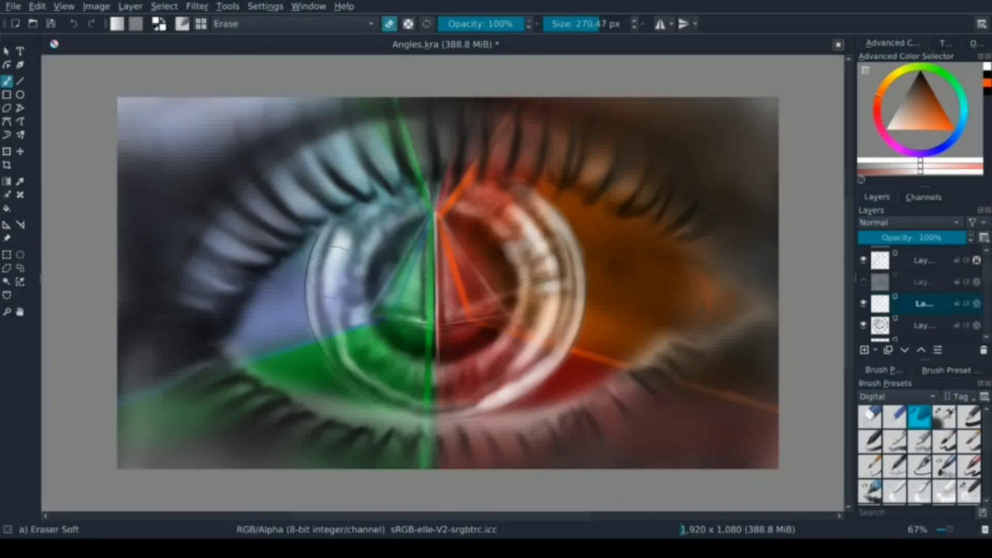
pyautogui.click(870, 466)
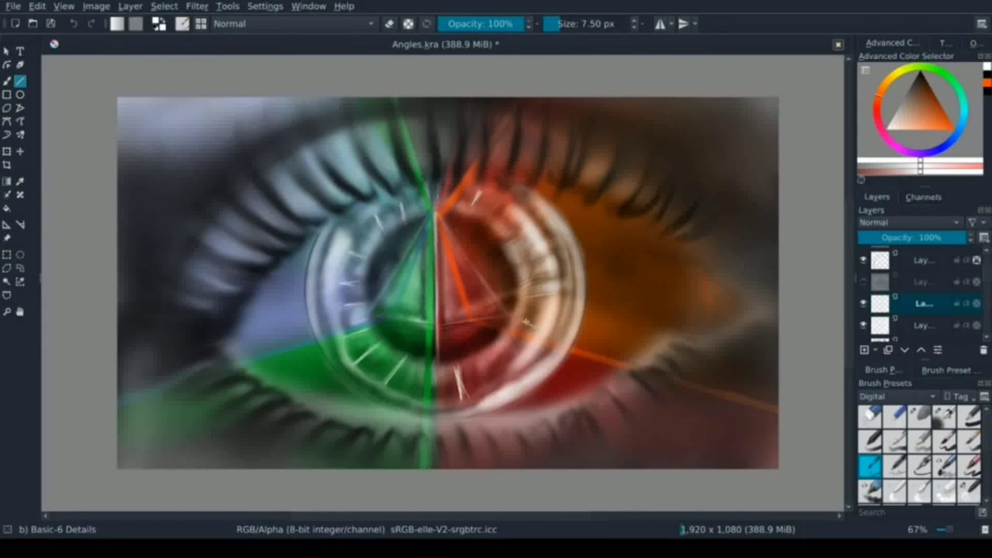
# Paint small white tick marks on the red iris ring and smear them with Blender Smear
pyautogui.moveTo(496, 350); pyautogui.dragTo(509, 374)
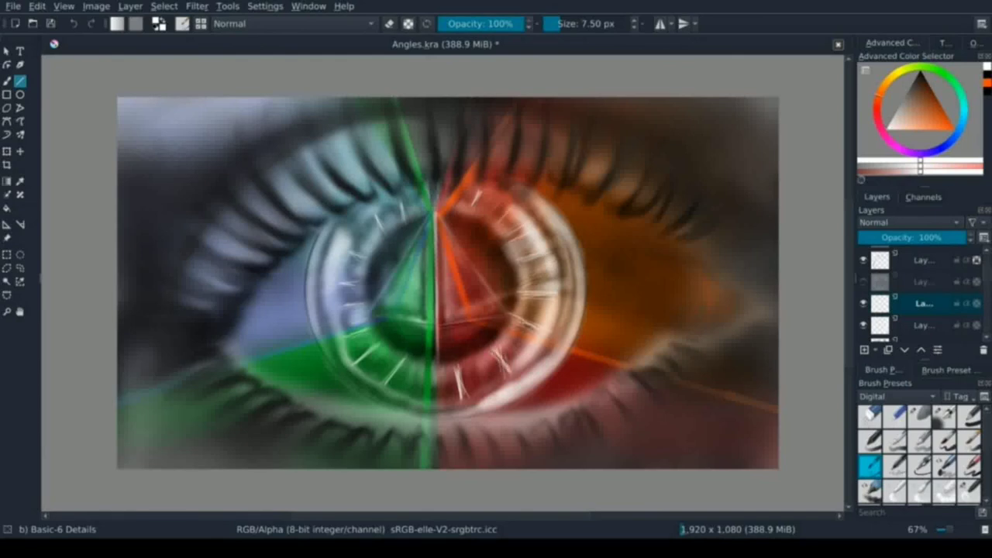
pyautogui.moveTo(436, 214); pyautogui.dragTo(438, 191)
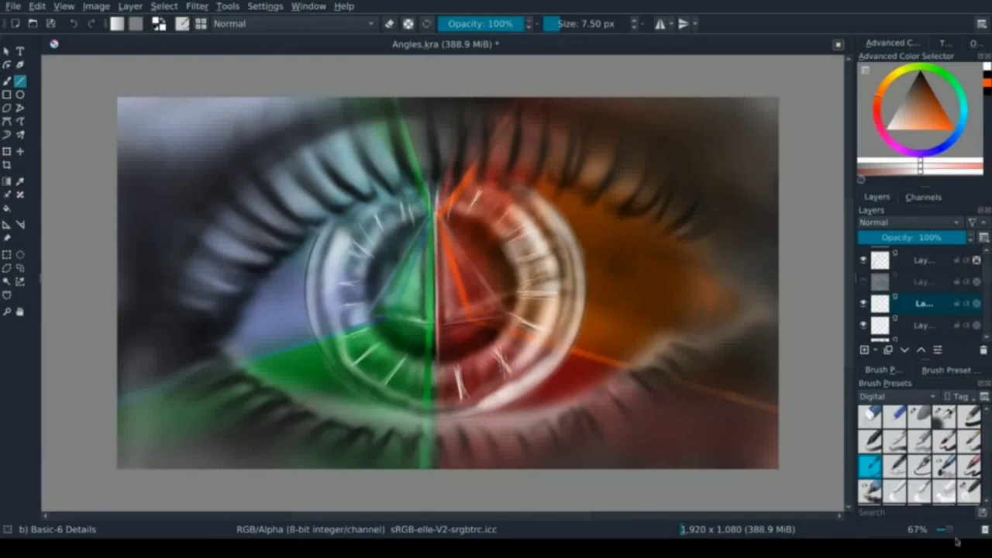
pyautogui.click(969, 490)
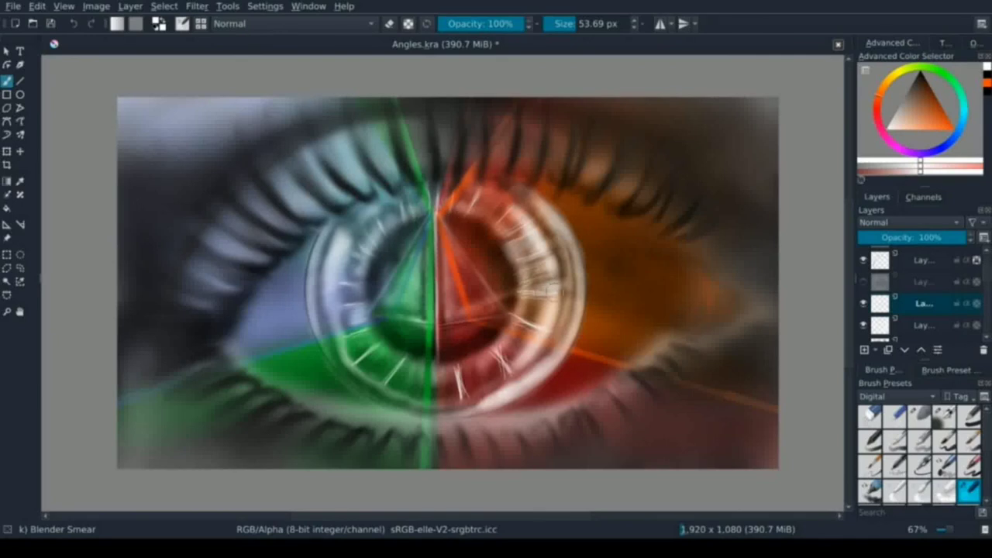
pyautogui.moveTo(499, 350)
pyautogui.mouseDown()
pyautogui.moveTo(502, 377)
pyautogui.moveTo(459, 389)
pyautogui.mouseUp()
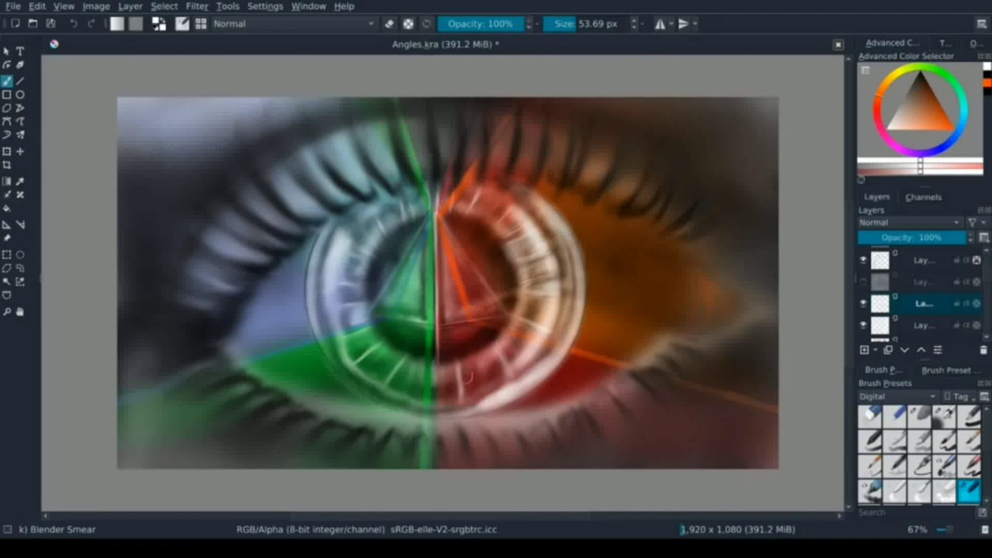
pyautogui.moveTo(546, 318); pyautogui.dragTo(547, 293)
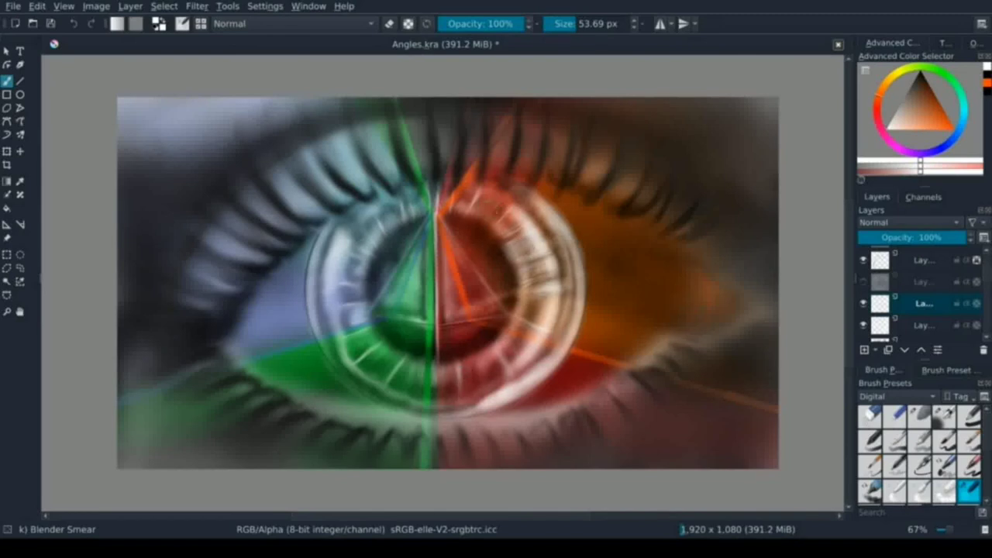
# Airbrush darker shading along the lower and right edge of the iris
pyautogui.click(944, 416)
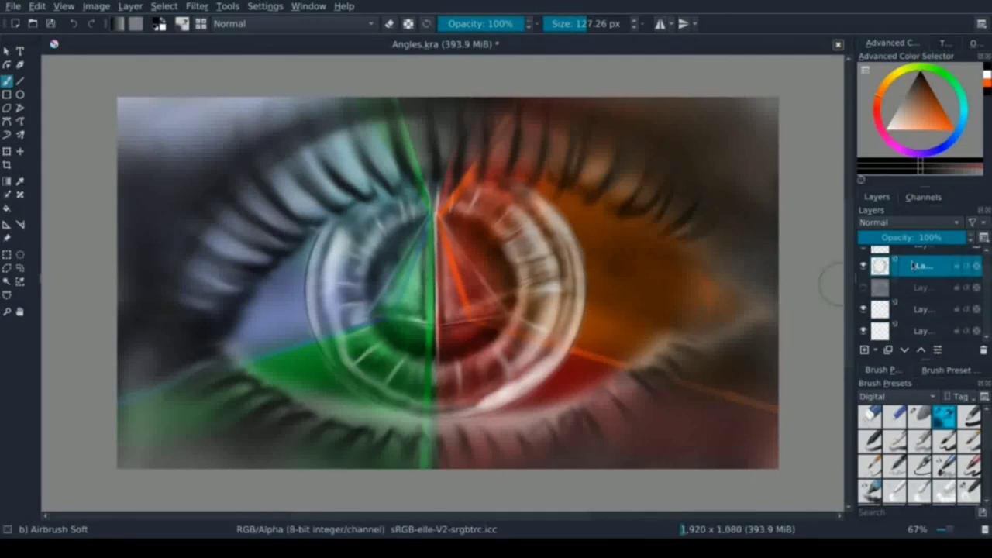
pyautogui.press('/')
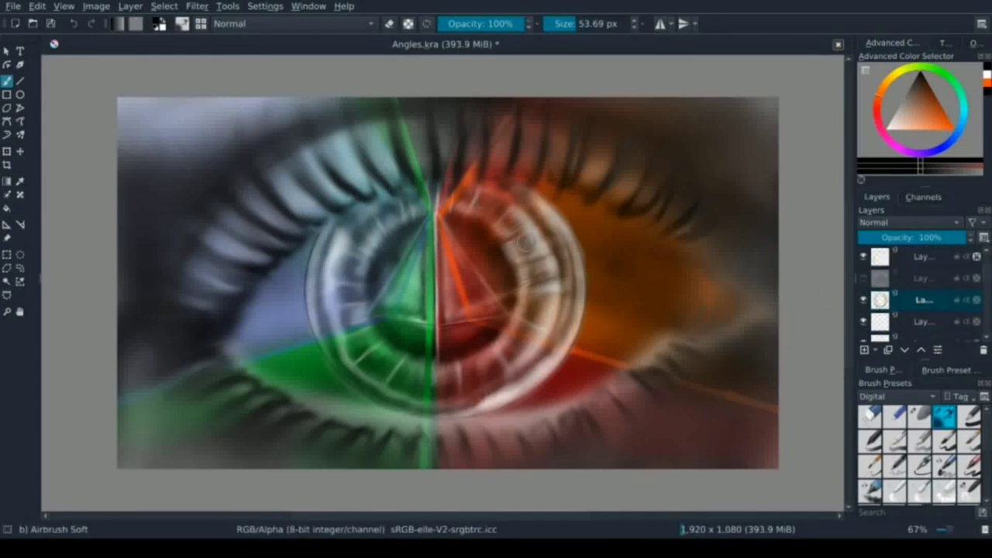
pyautogui.moveTo(380, 368); pyautogui.dragTo(555, 198)
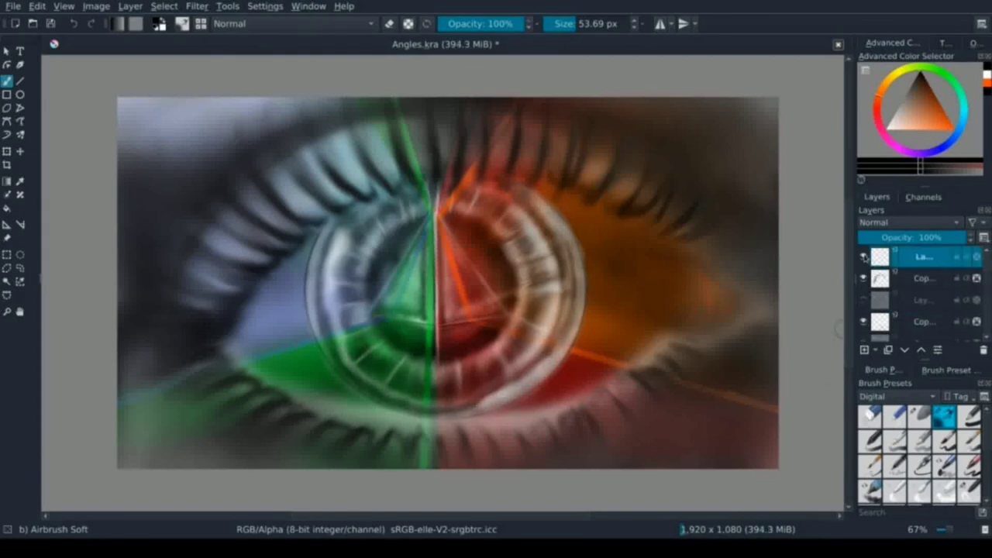
# Draw a thin white line down the green/red divider with the Basic-6 Details brush
pyautogui.click(870, 466)
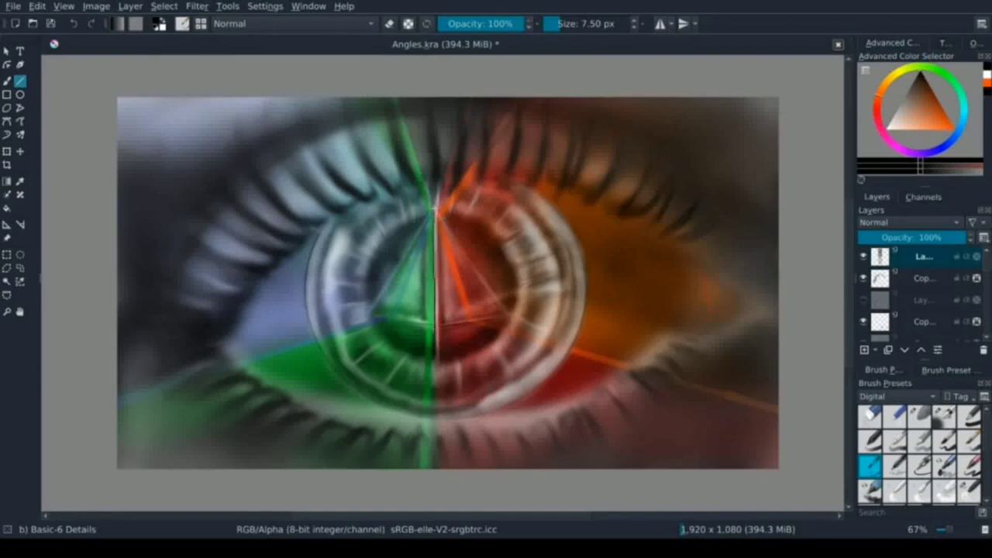
pyautogui.keyDown('ctrl'); pyautogui.click(436, 214); pyautogui.keyUp('ctrl')
pyautogui.moveTo(437, 213); pyautogui.dragTo(436, 333)
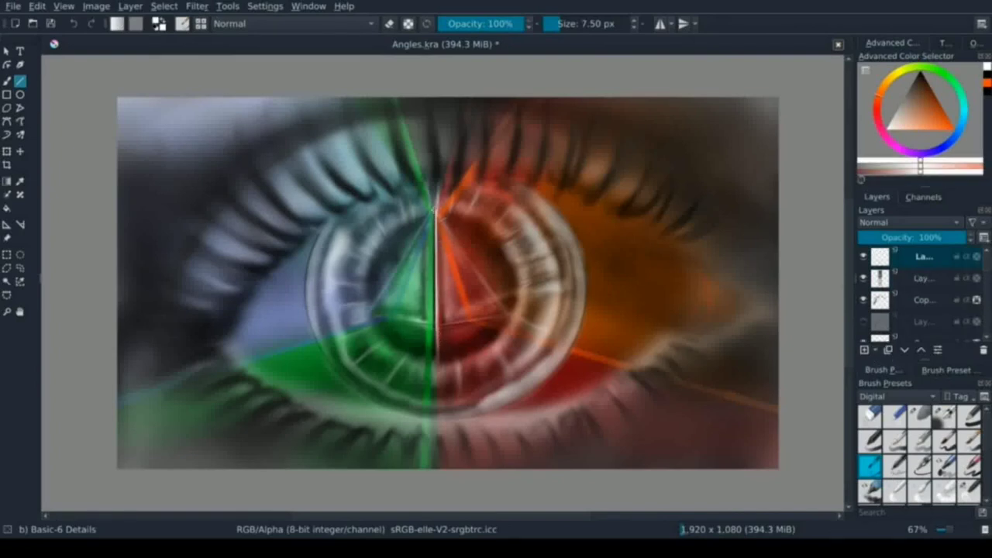
pyautogui.moveTo(436, 207); pyautogui.dragTo(438, 327)
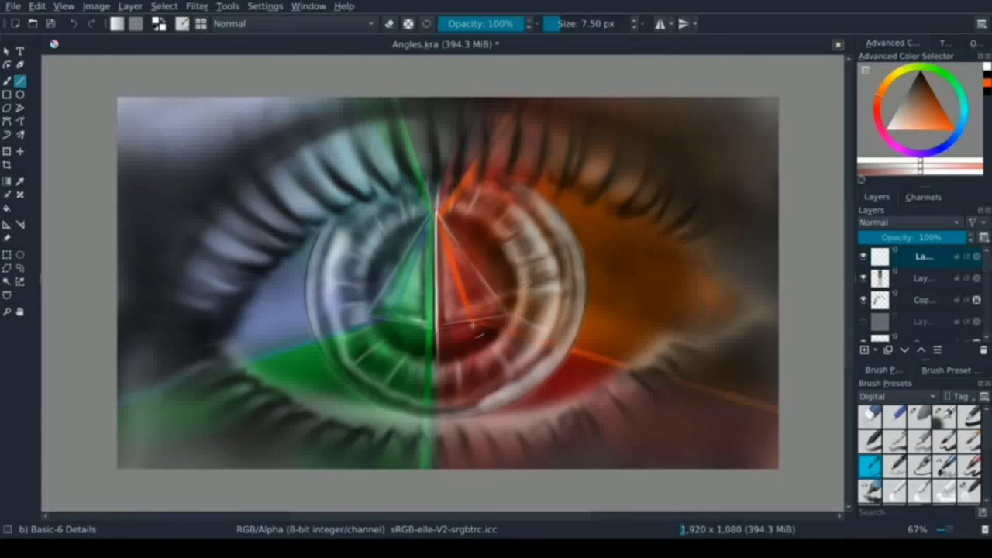
# Select the layer below, reset to the dark colour and zoom the canvas to 100%
pyautogui.press('pagedown')
pyautogui.press('d')
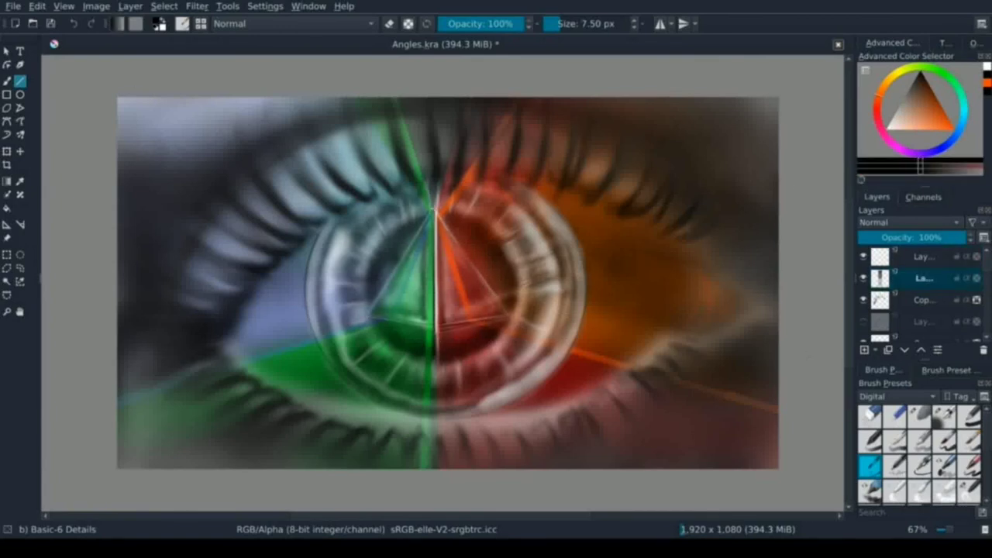
pyautogui.press('1')
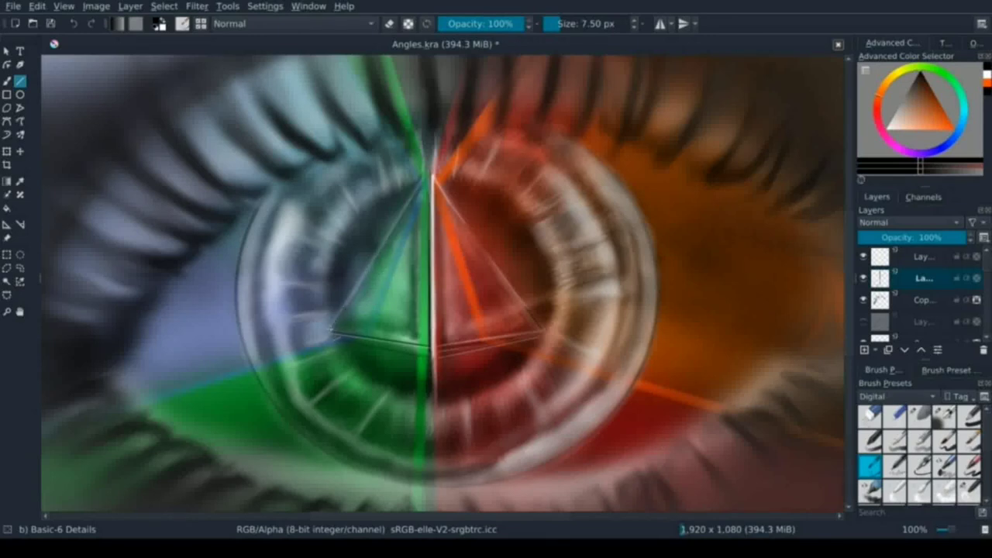
pyautogui.press('/')
pyautogui.press('b')
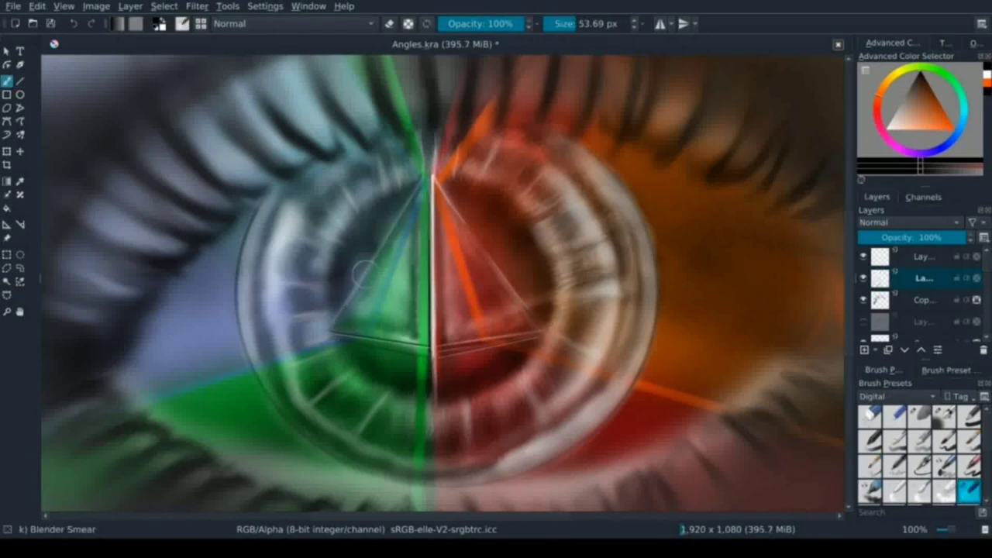
# On a new top layer, airbrush darker shading over the green and red triangles
pyautogui.hotkey('ctrl', 'pageup')
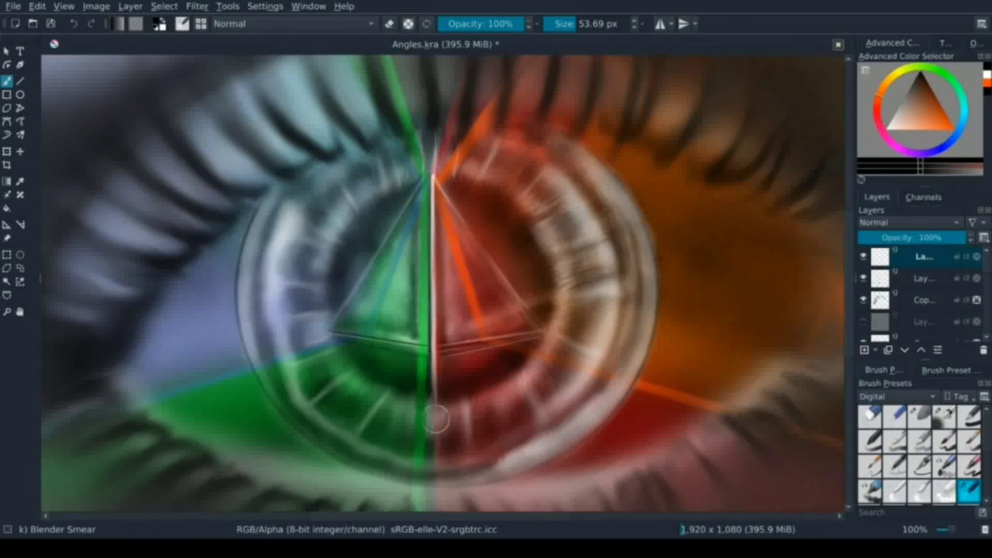
pyautogui.press('Insert')
pyautogui.press('/')
pyautogui.moveTo(411, 279); pyautogui.dragTo(357, 326)
pyautogui.moveTo(380, 256); pyautogui.dragTo(349, 310)
pyautogui.moveTo(465, 233); pyautogui.dragTo(478, 301)
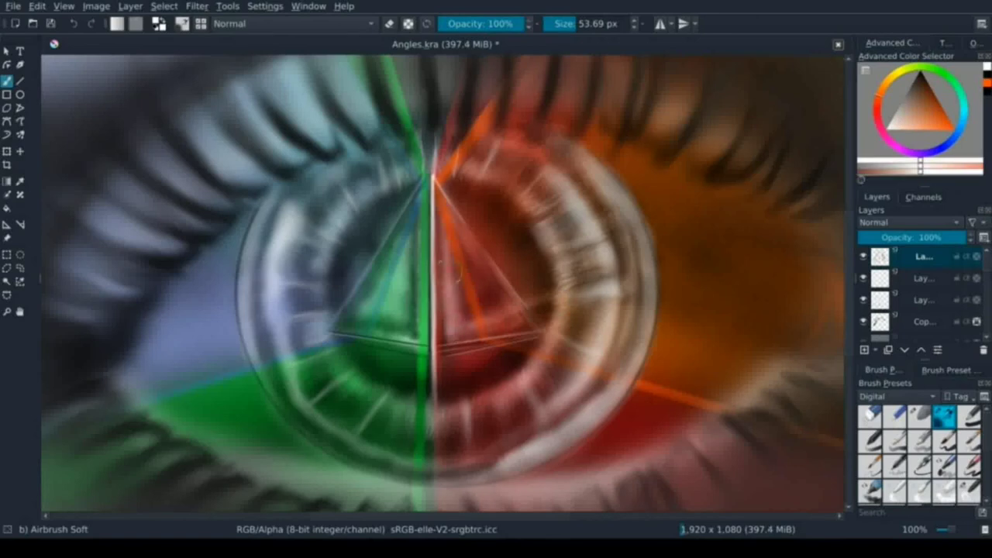
pyautogui.hotkey('ctrl', 'z')
pyautogui.hotkey('ctrl', 'z')
pyautogui.hotkey('ctrl', 'shift', 'z')
pyautogui.hotkey('ctrl', 'shift', 'z')
# On another new layer, paint light texture on both triangles and erase part of it
pyautogui.press('Insert')
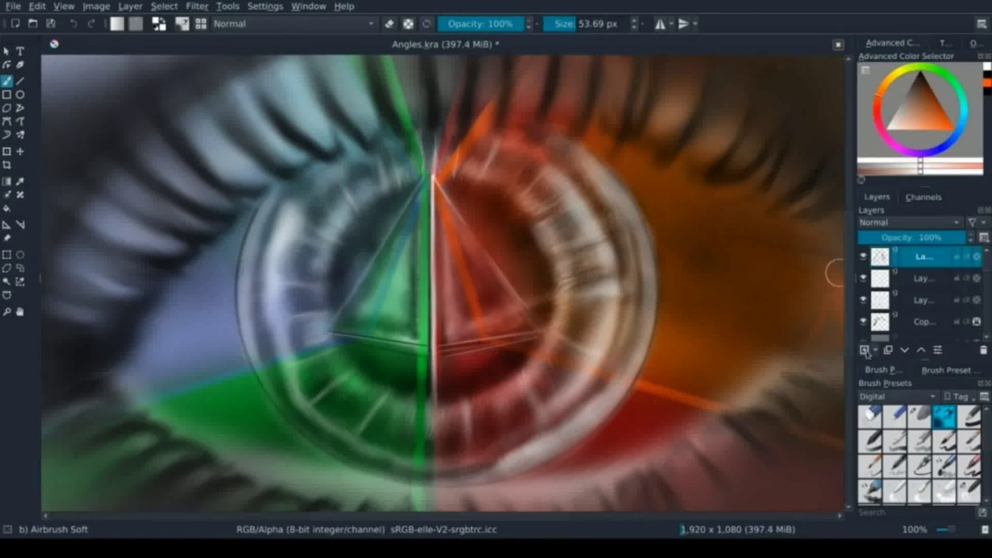
pyautogui.click(944, 418)
pyautogui.moveTo(372, 306)
pyautogui.mouseDown()
pyautogui.moveTo(385, 289)
pyautogui.moveTo(368, 318)
pyautogui.mouseUp()
pyautogui.moveTo(392, 267)
pyautogui.mouseDown()
pyautogui.moveTo(407, 221)
pyautogui.moveTo(461, 326)
pyautogui.mouseUp()
pyautogui.moveTo(465, 272); pyautogui.dragTo(516, 326)
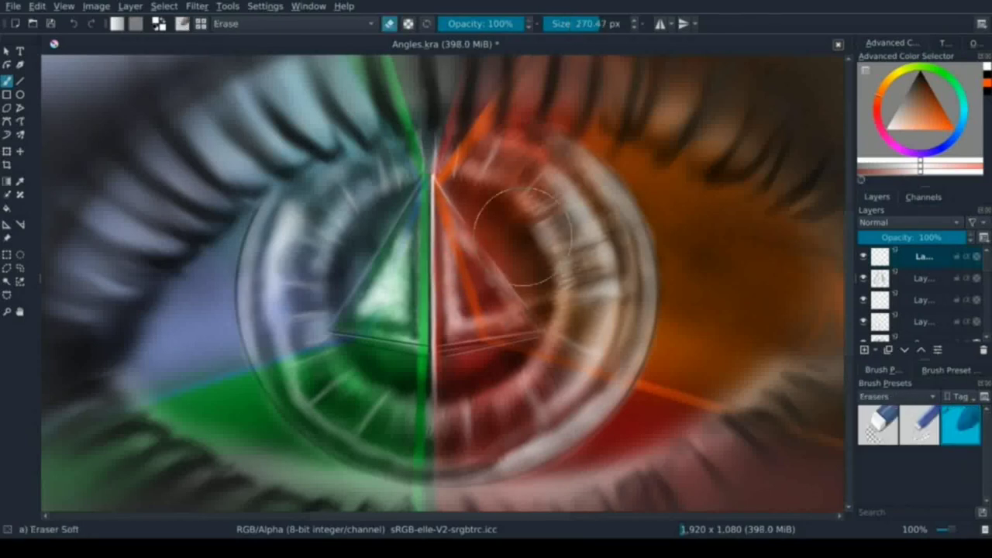
pyautogui.moveTo(481, 233); pyautogui.dragTo(360, 295)
pyautogui.click(879, 425)
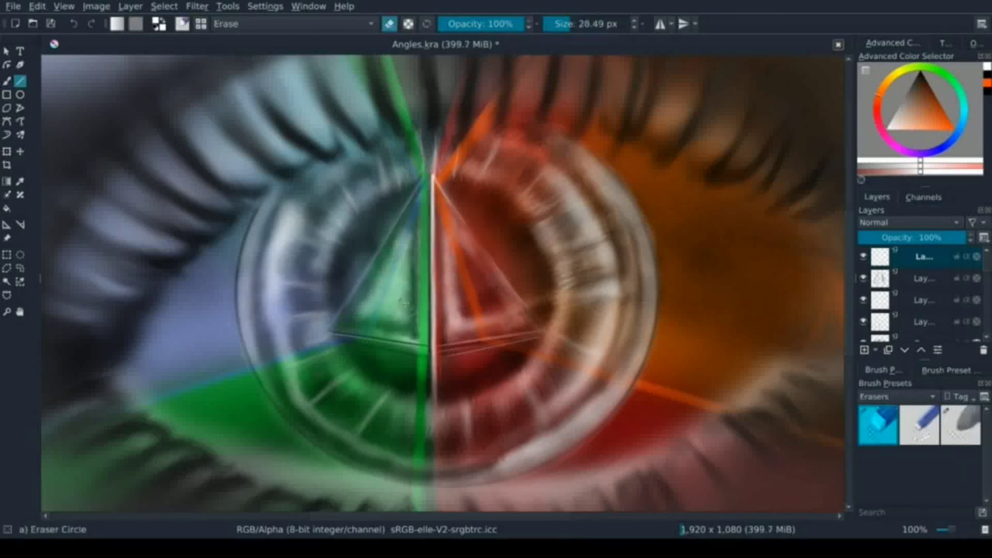
pyautogui.click(923, 277)
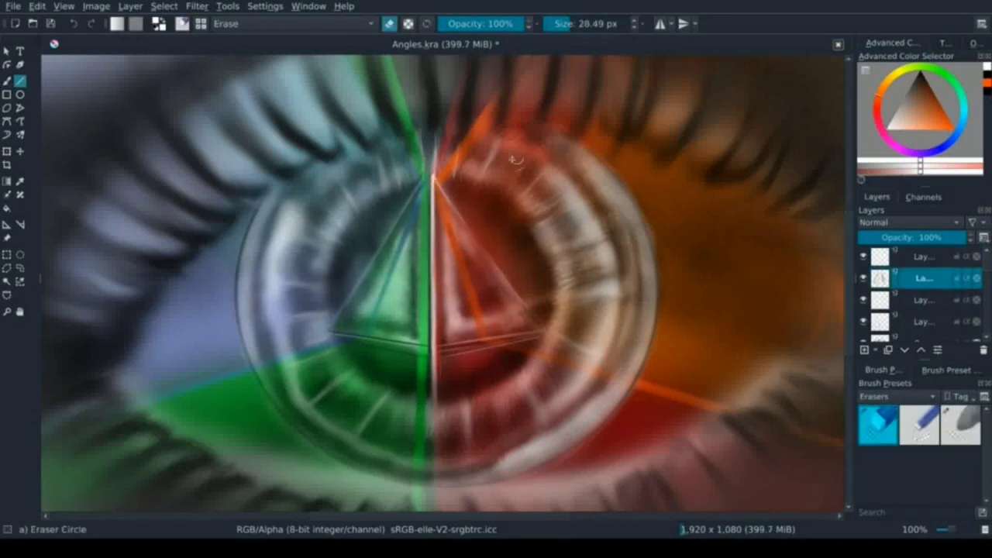
pyautogui.press('Insert')
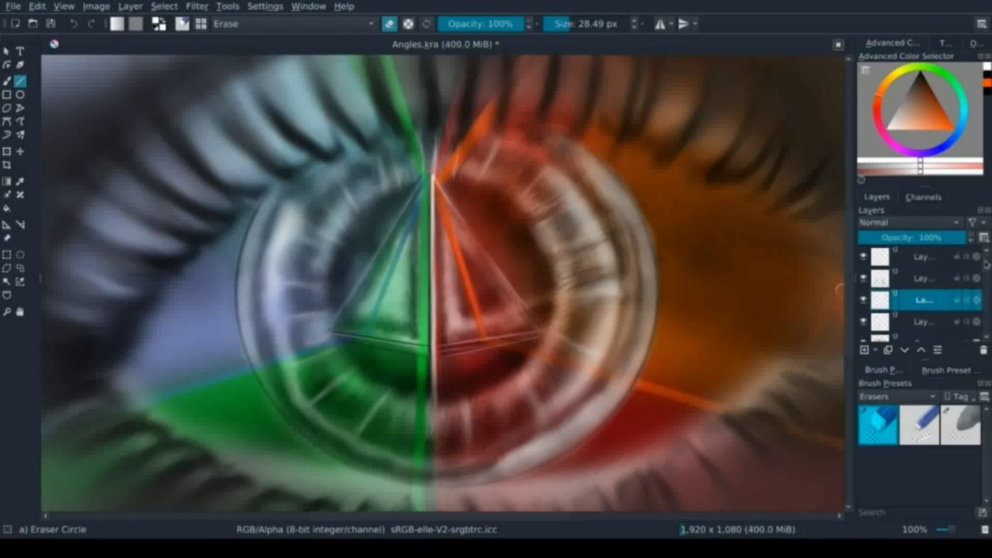